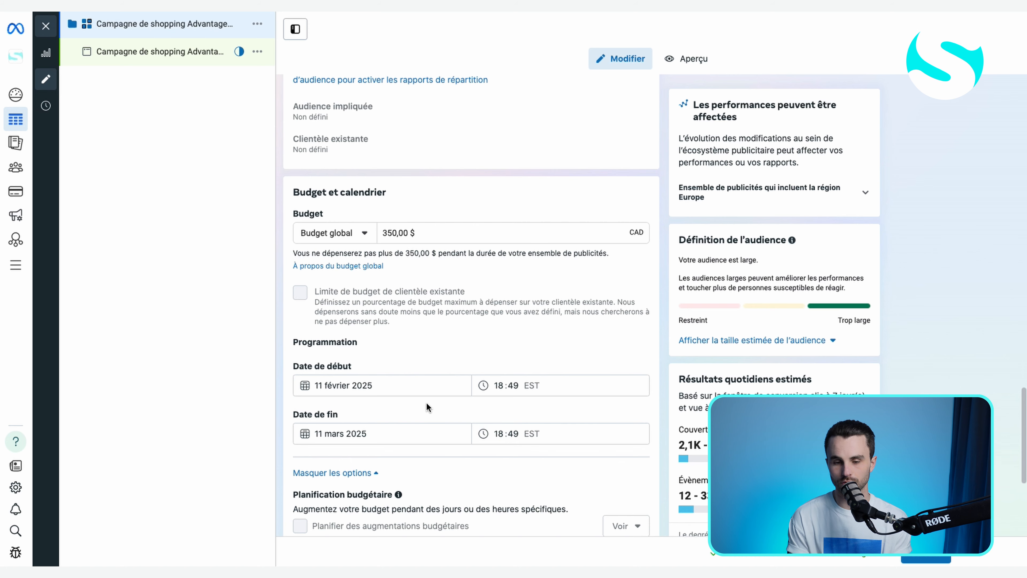
Switch the ad set's budget type to a daily budget (Budget quotidien) and remove the end date
click(349, 232)
click(342, 235)
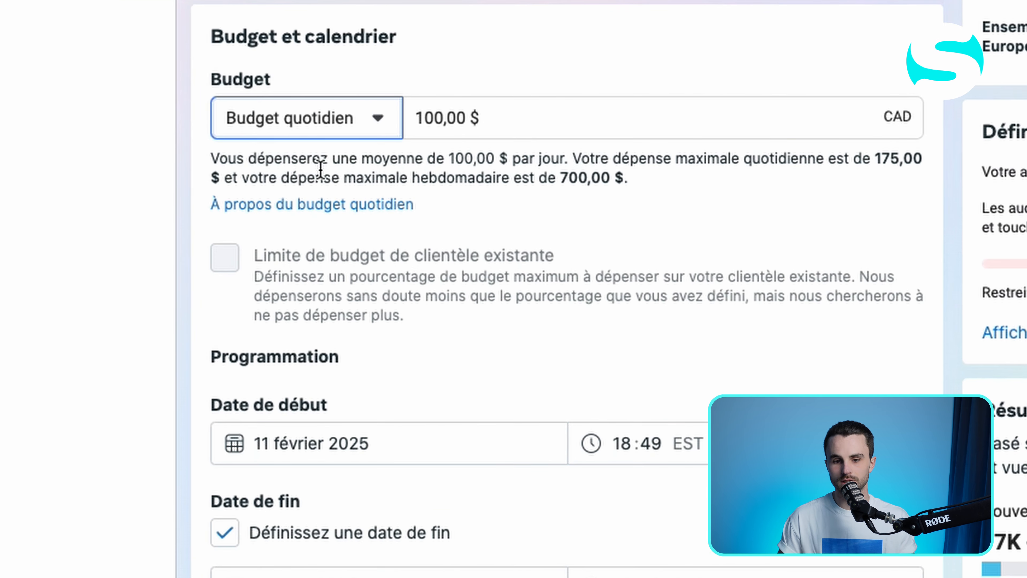
click(227, 537)
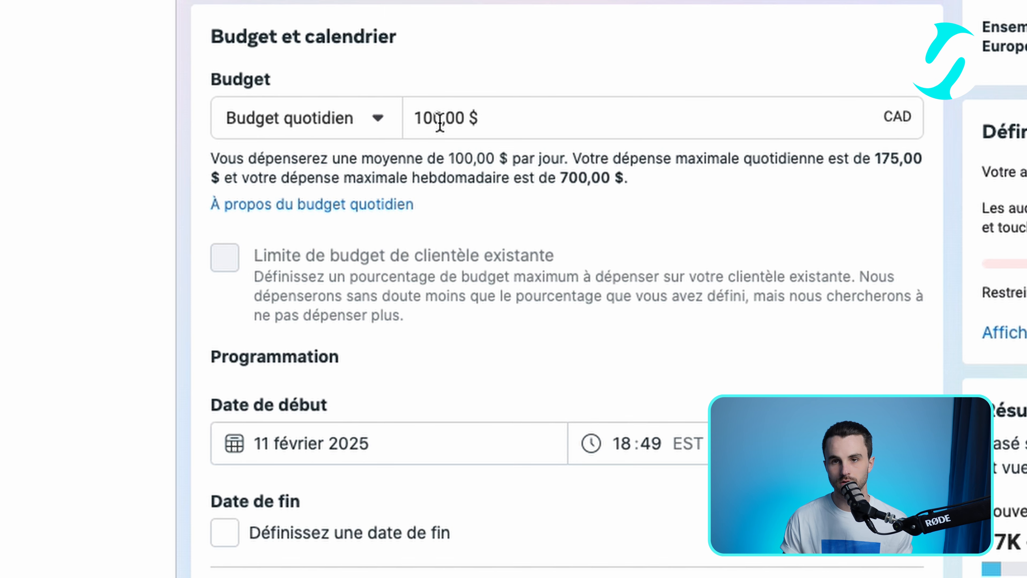
mouse_move(803, 267)
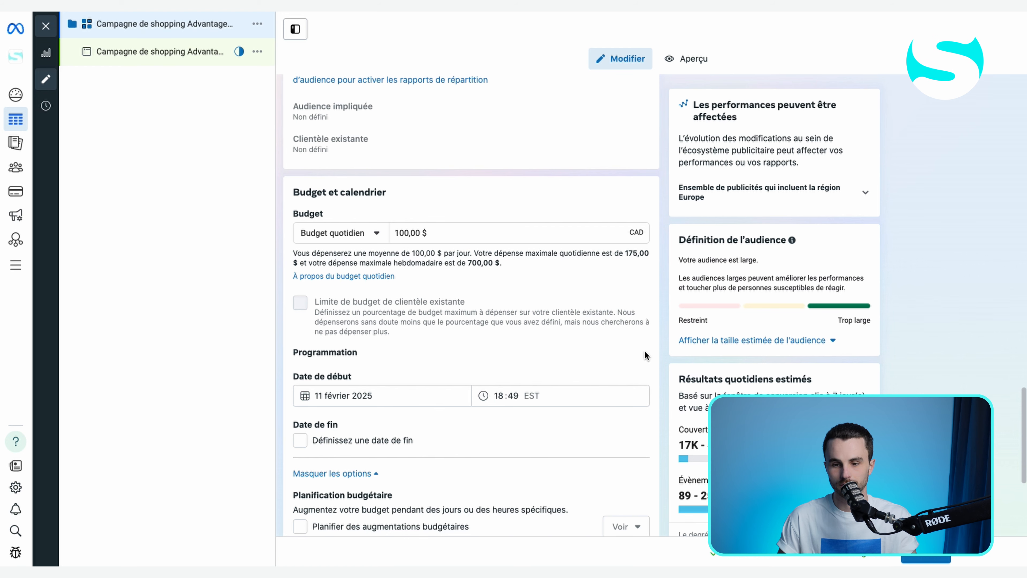
Enable scheduled budget increases to examine the increase period settings, and disable the option again
scroll(655, 351, down, 3)
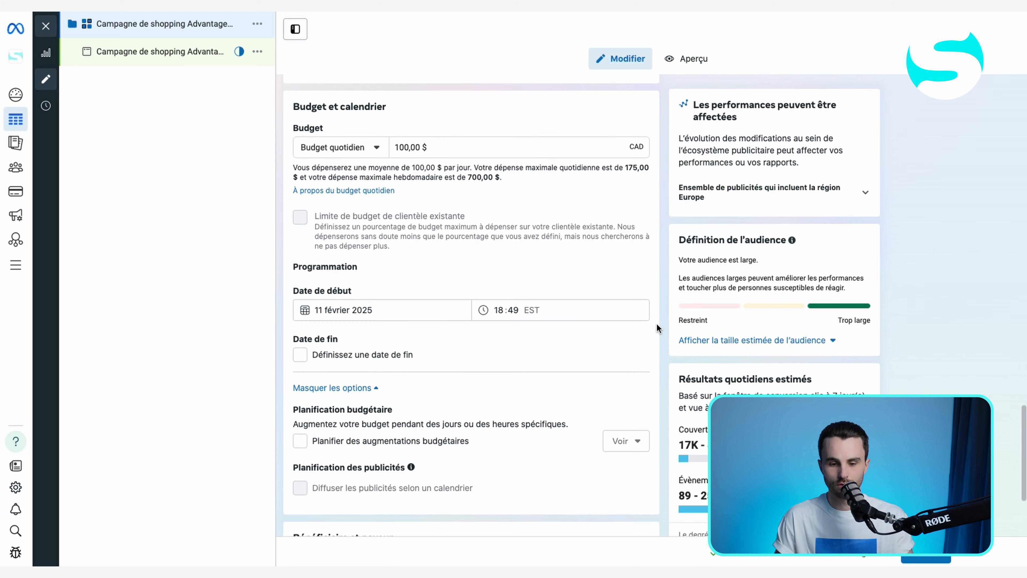
scroll(657, 323, down, 3)
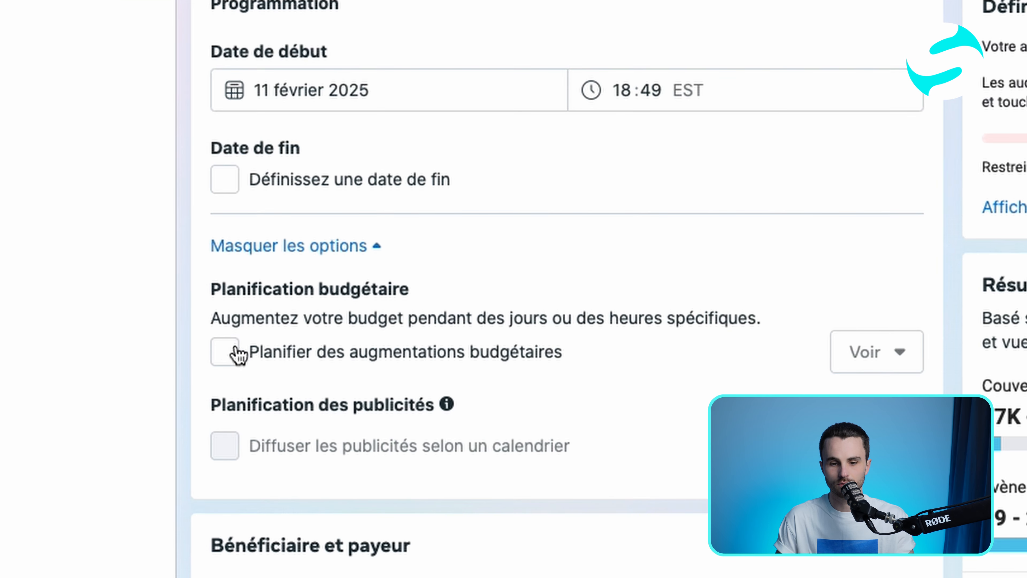
click(232, 353)
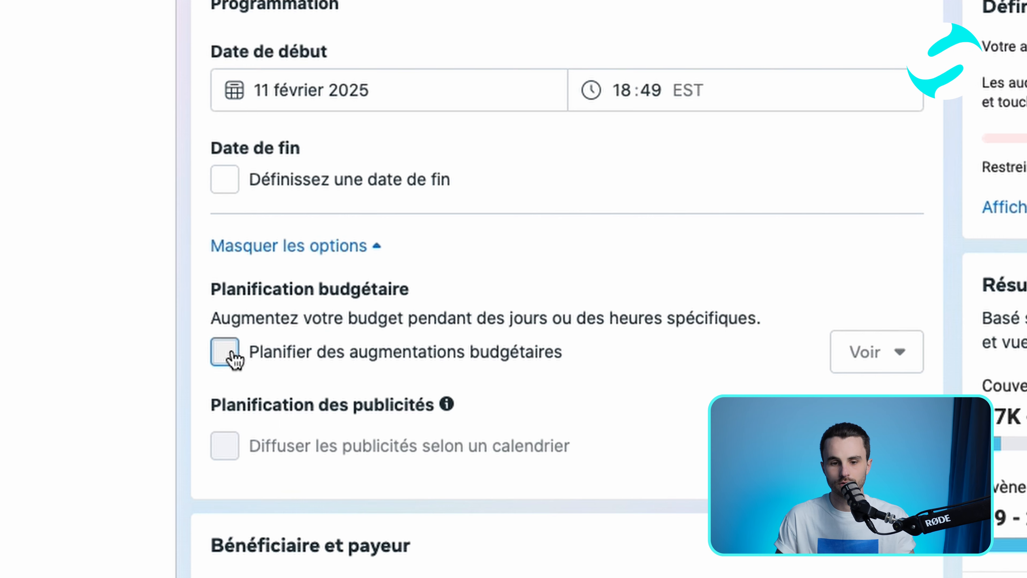
scroll(523, 405, down, 3)
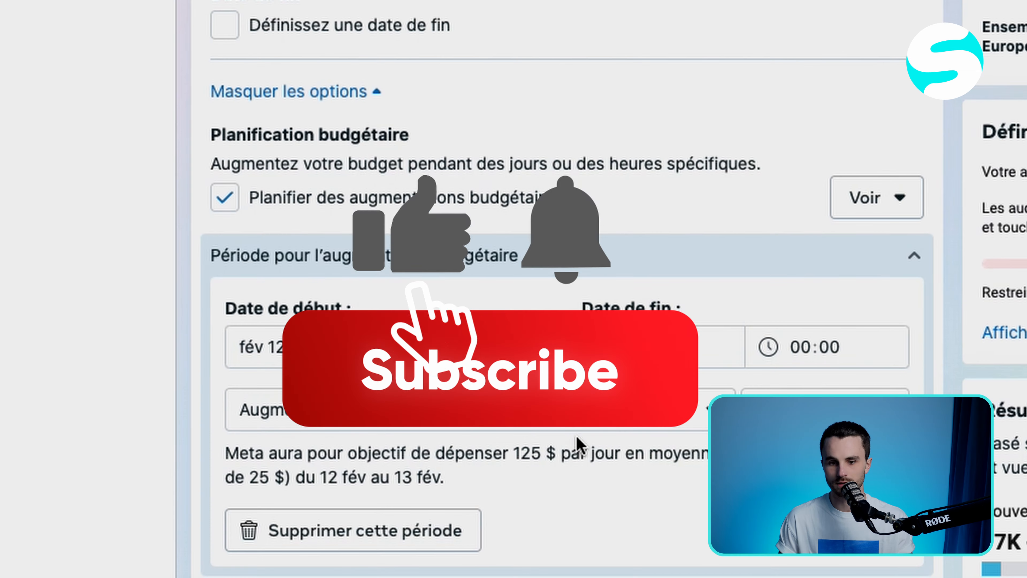
click(225, 198)
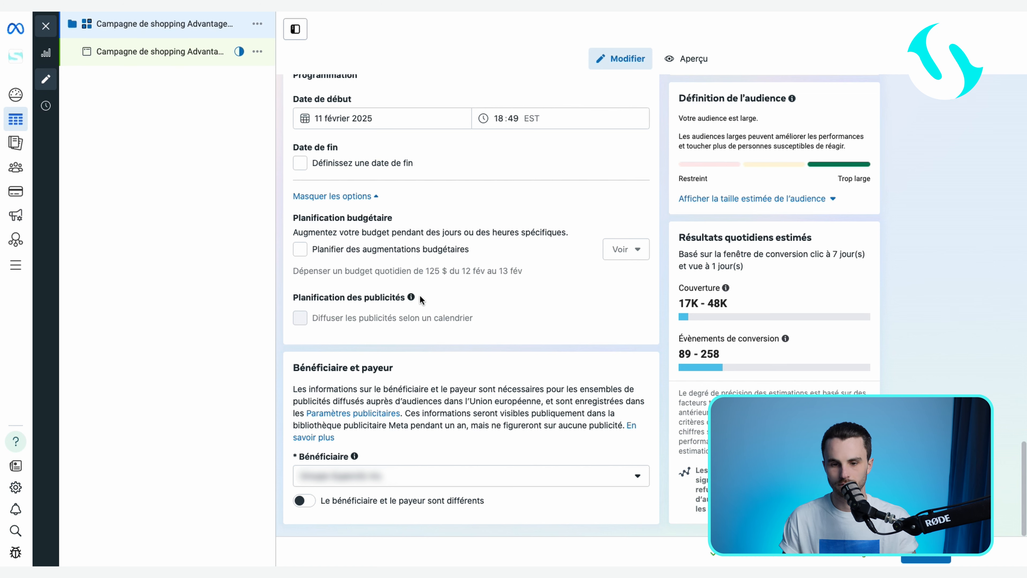
mouse_move(411, 298)
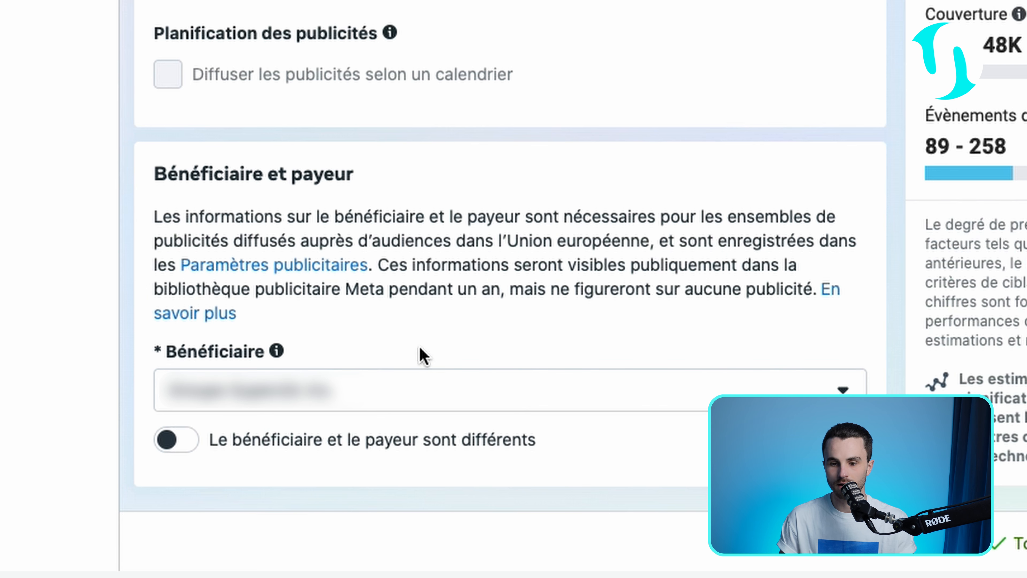
Open the default EU beneficiary and payer settings, try marking the payer as different, and close them without saving
click(299, 269)
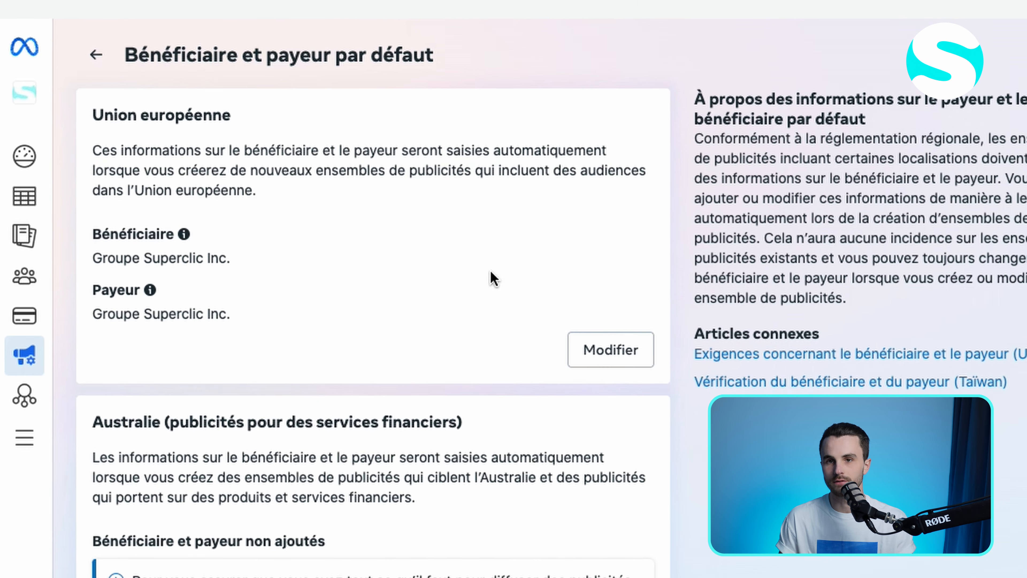
click(575, 348)
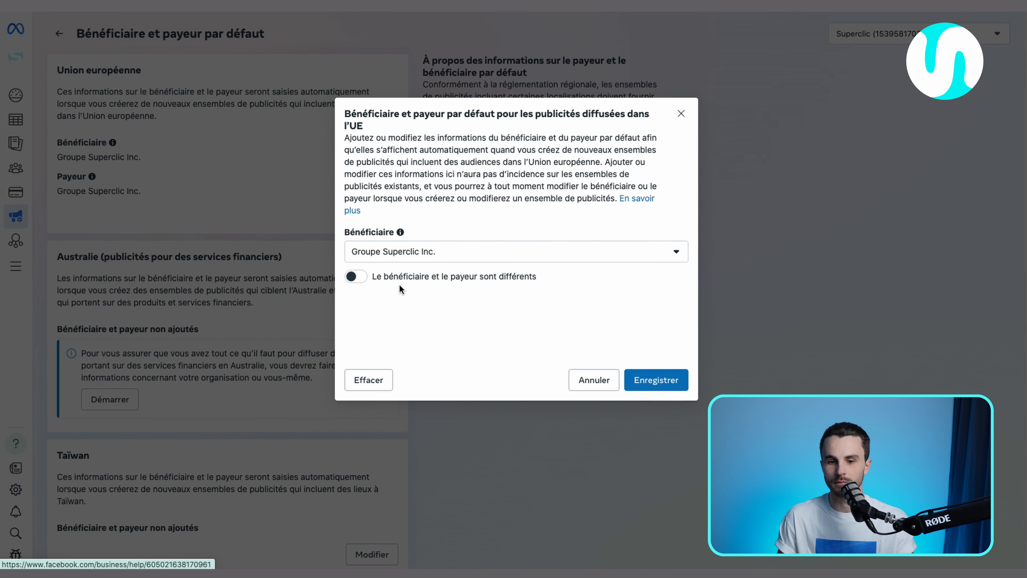
click(358, 279)
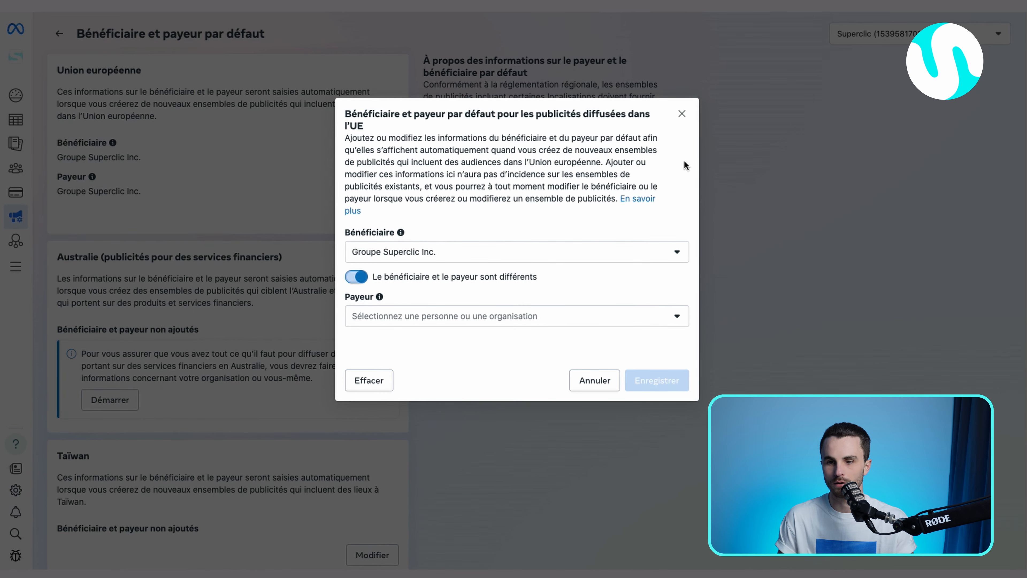
click(681, 115)
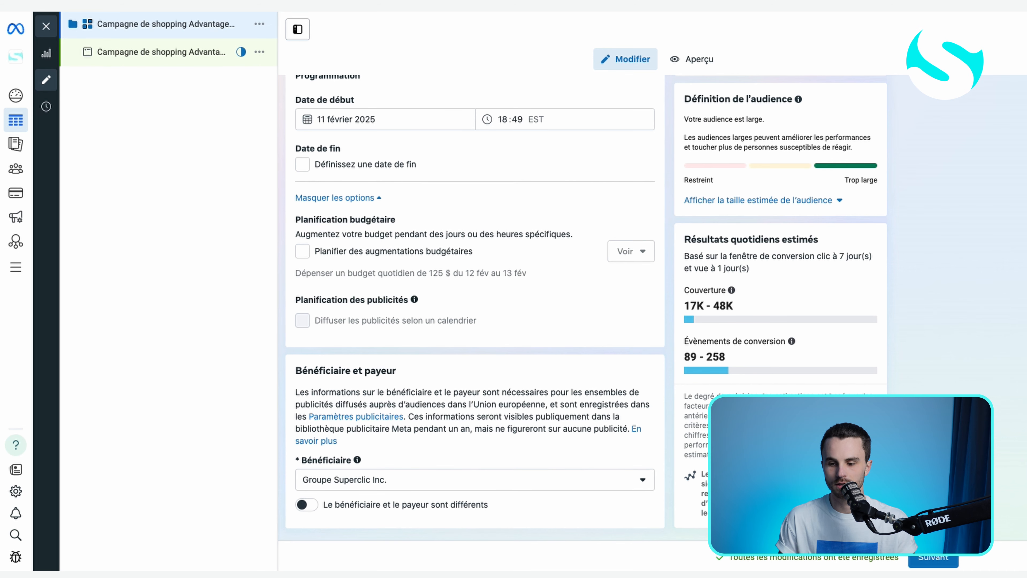
Continue to the ad level and rename the ad as "Image 1"
click(934, 558)
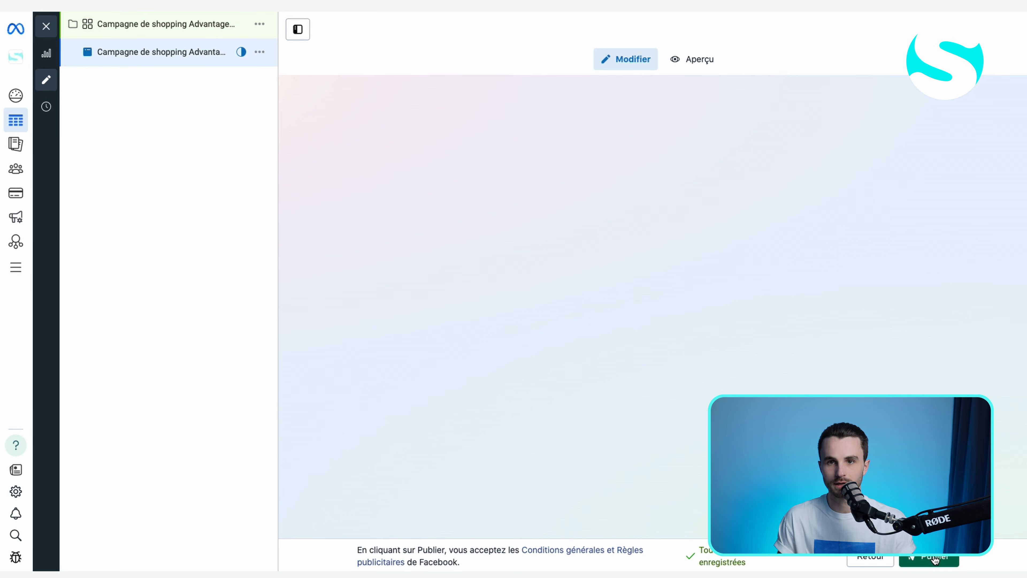
scroll(920, 317, up, 5)
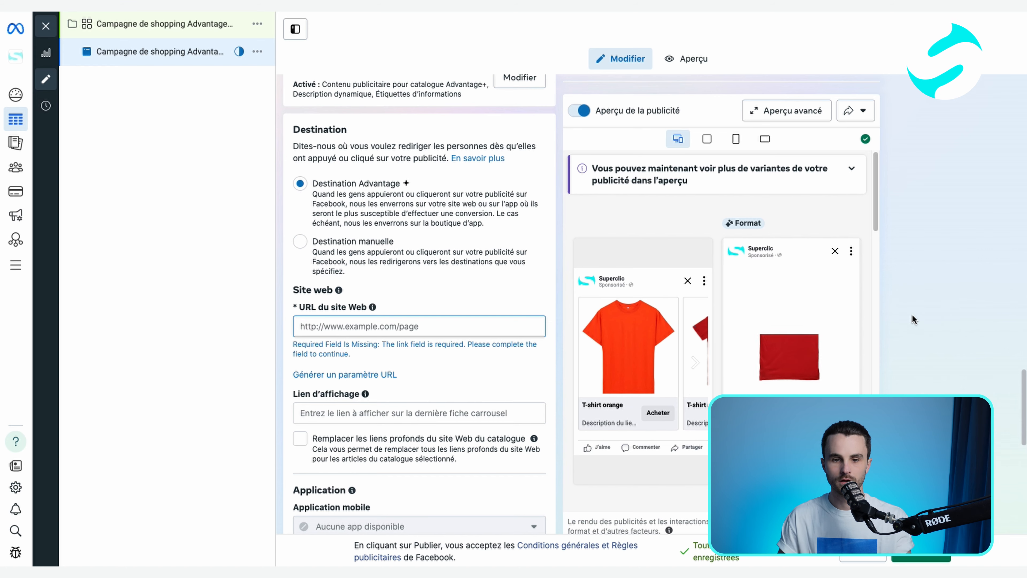
scroll(445, 260, up, 20)
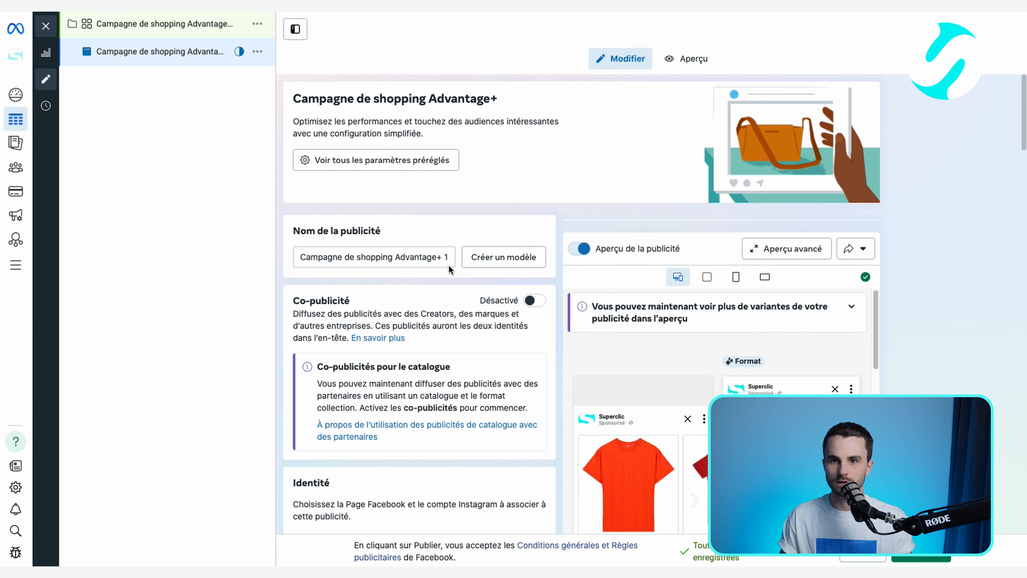
triple_click(412, 255)
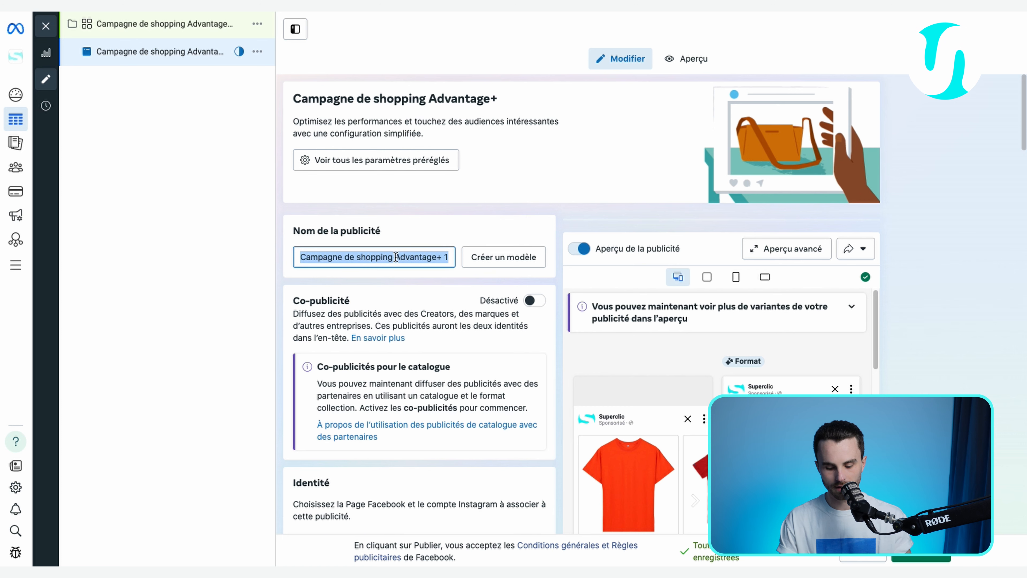
text(Image 1)
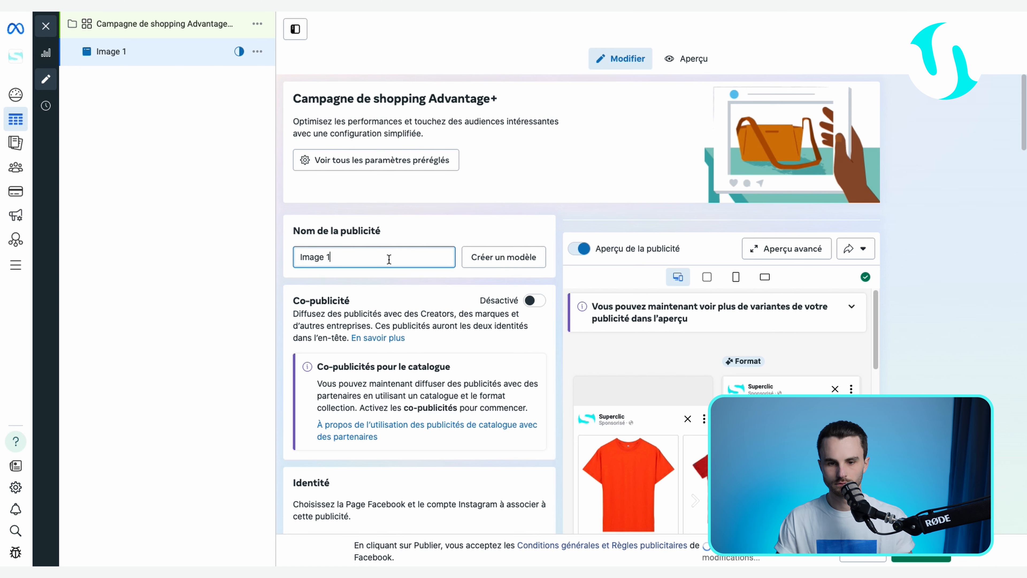
click(408, 280)
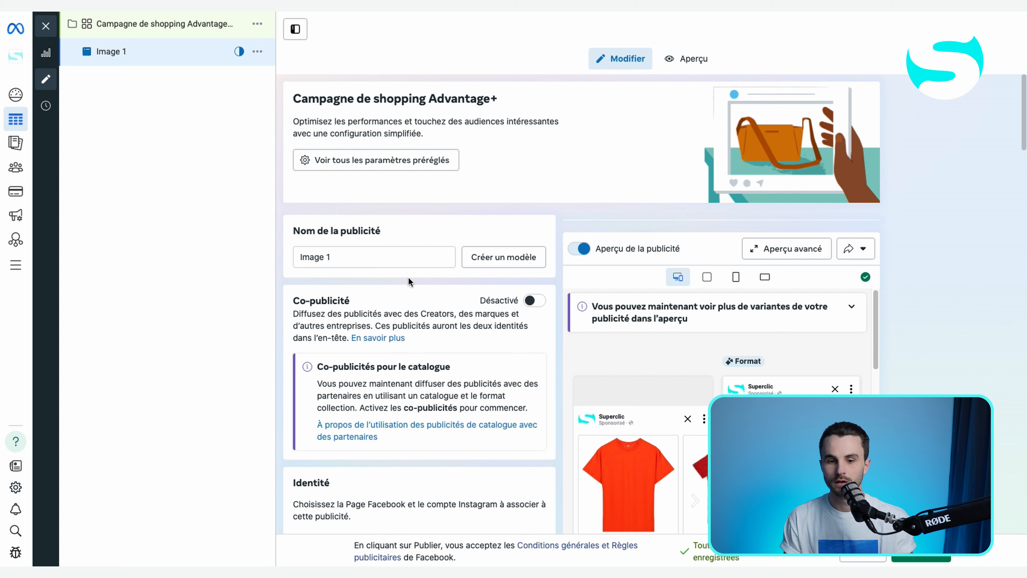
click(364, 257)
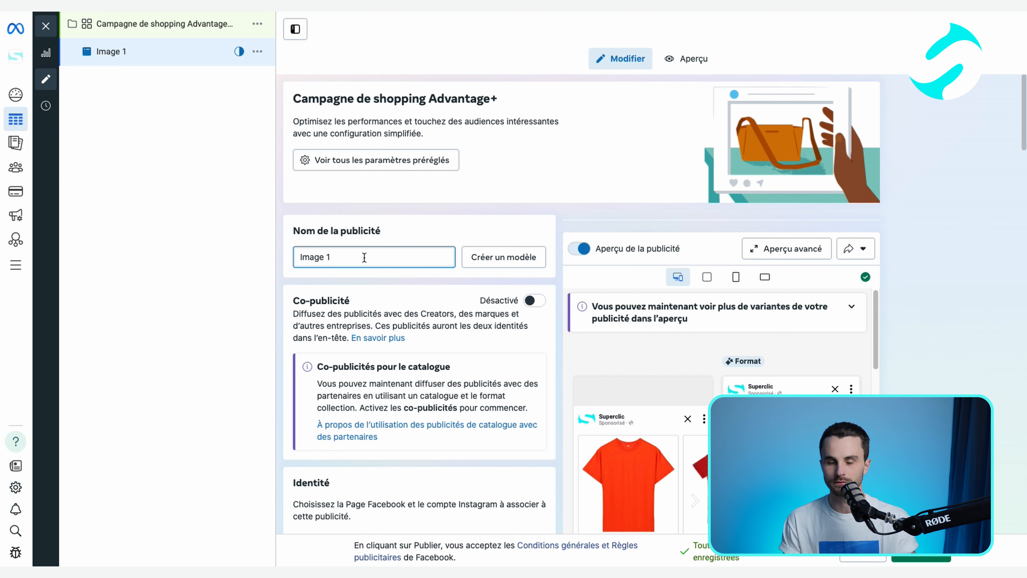
Set the ad format to a single image or video (Image/Vidéo unique)
scroll(364, 257, down, 2)
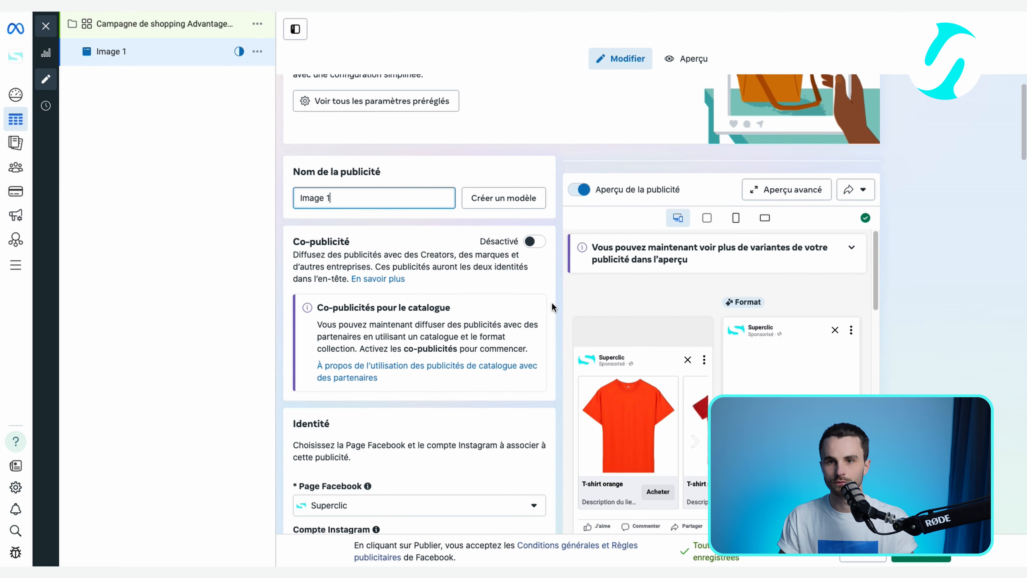
scroll(553, 307, down, 1)
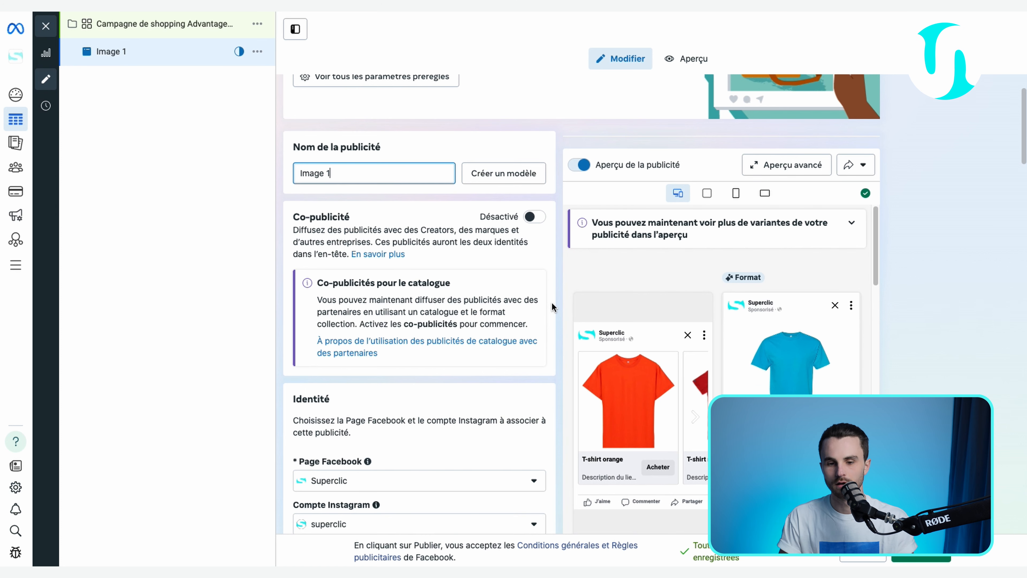
scroll(552, 304, down, 5)
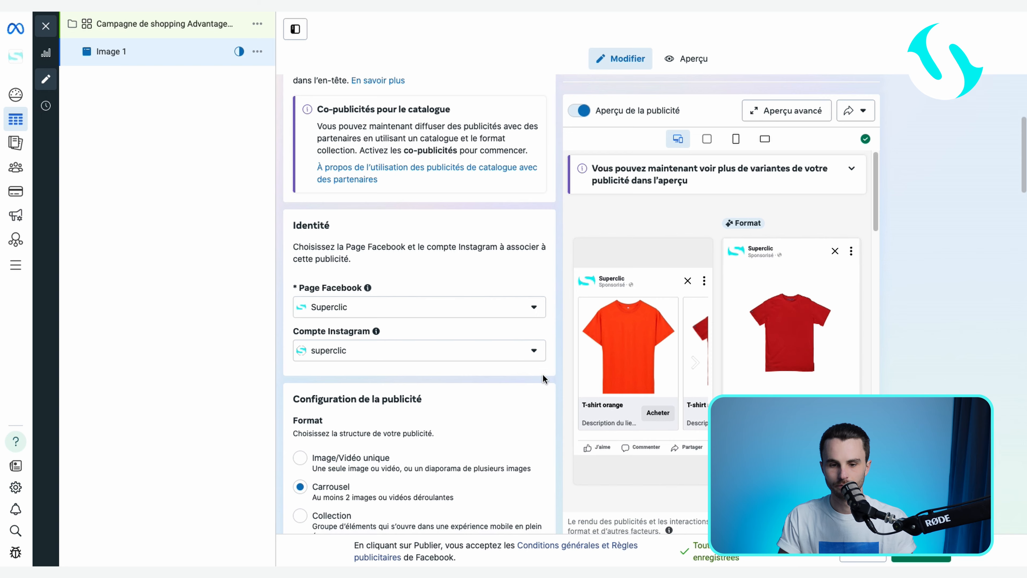
scroll(542, 376, down, 2)
scroll(542, 374, down, 4)
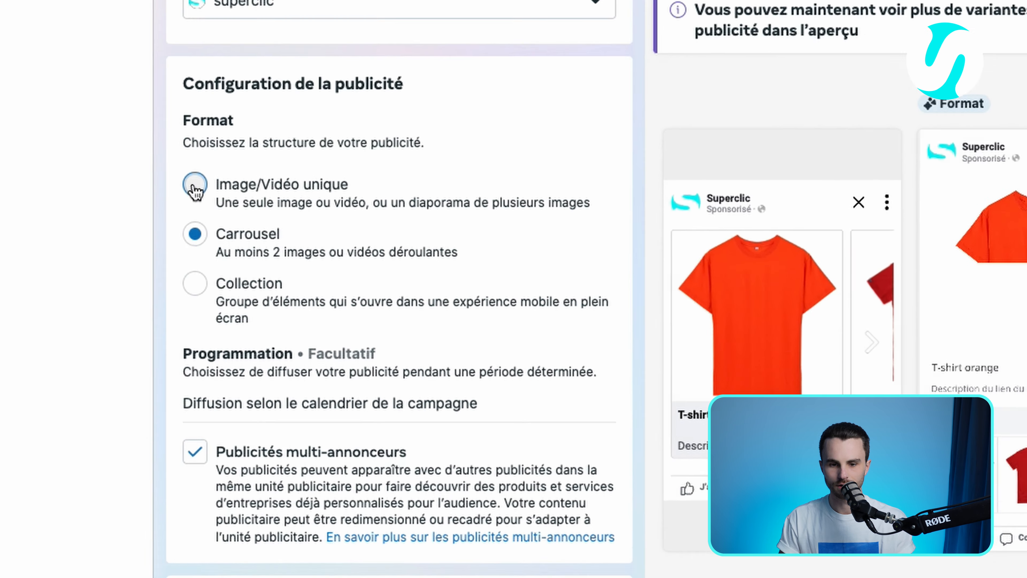
click(299, 271)
Disable multi-advertiser ads (Publicités multi-annonceurs) in the ad setup
scroll(563, 311, down, 3)
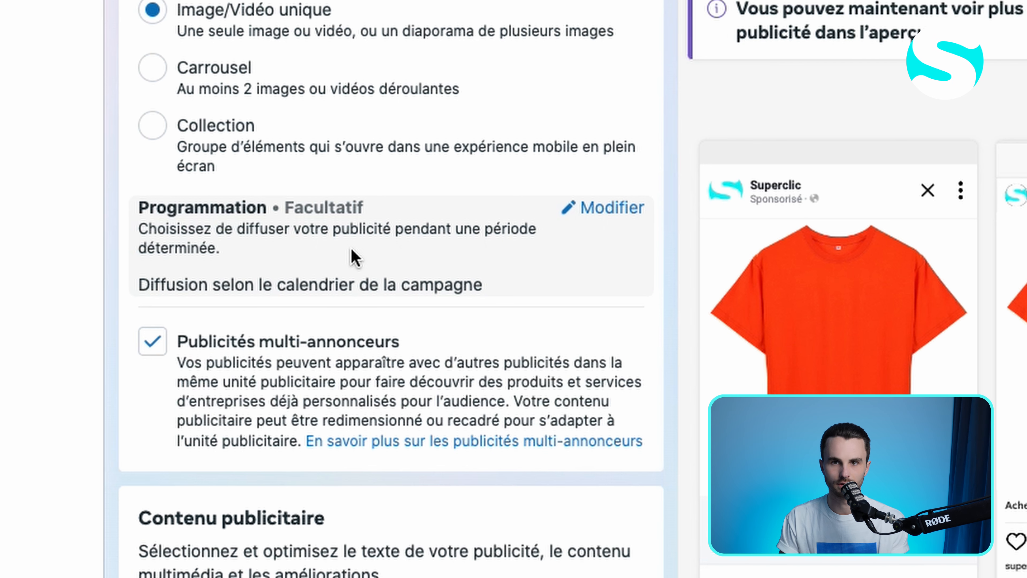
scroll(351, 257, down, 2)
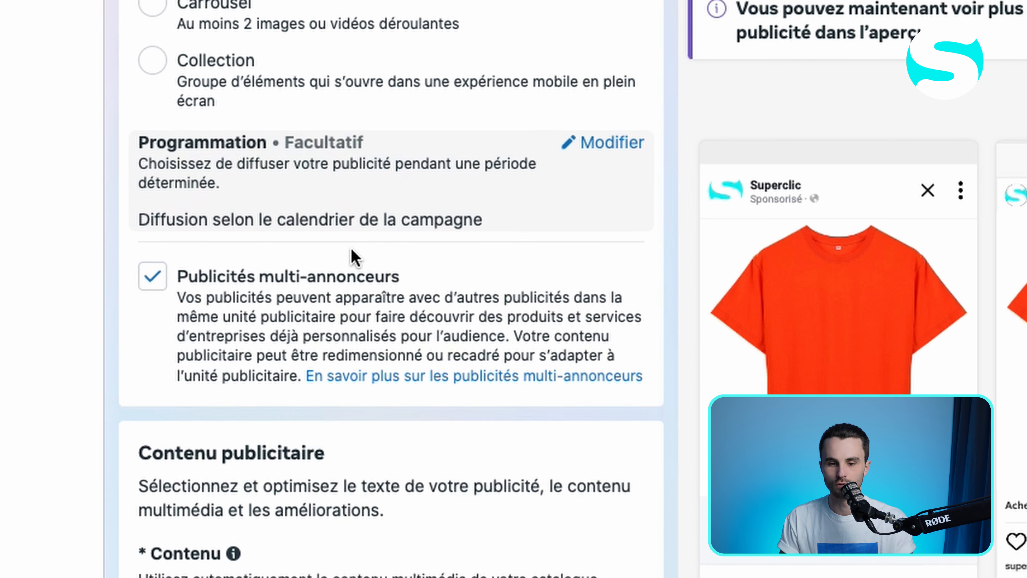
scroll(463, 248, down, 2)
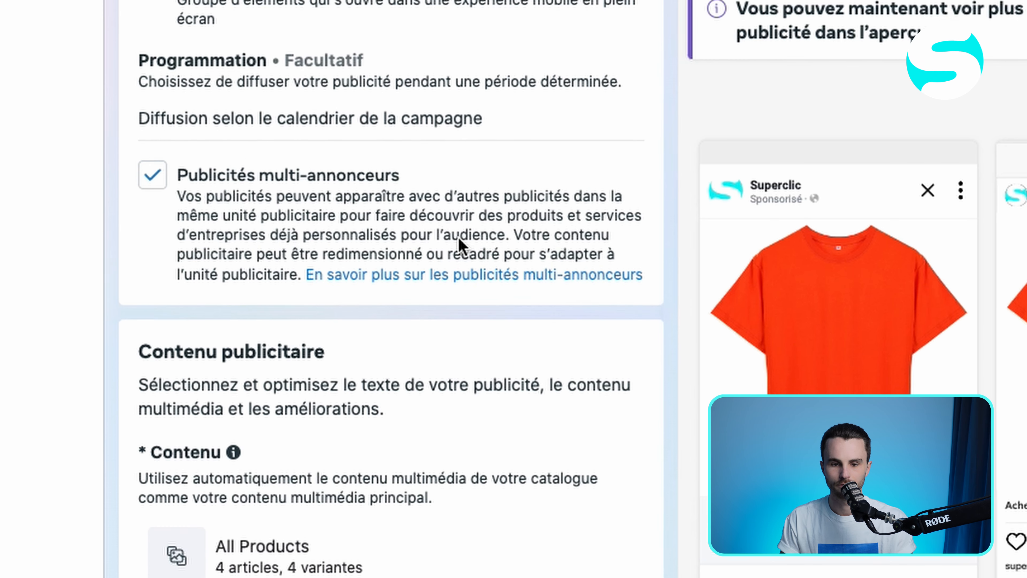
click(154, 173)
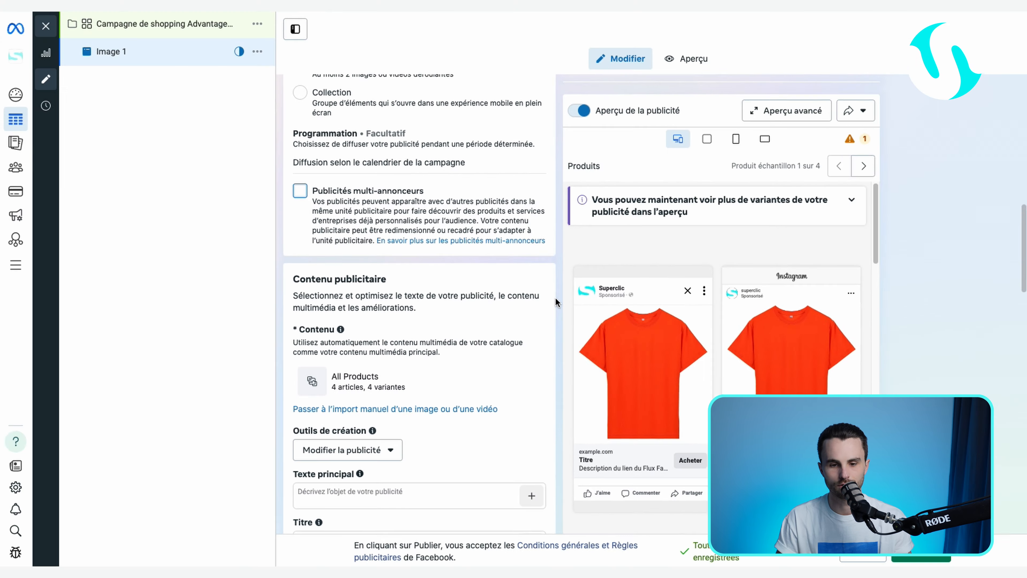
Switch the ad content from the product catalogue to manual import of an image or video
scroll(555, 298, down, 5)
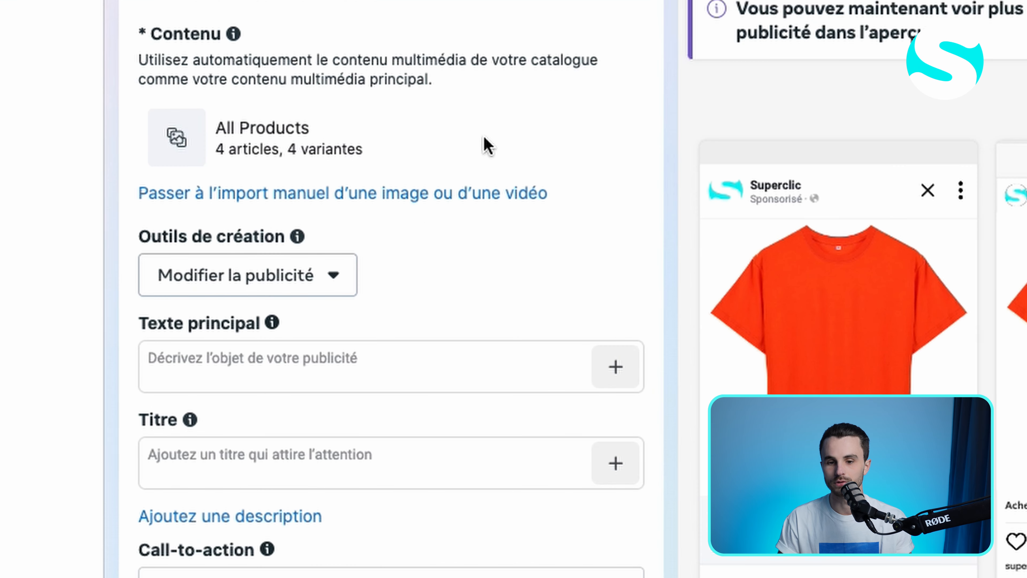
scroll(648, 138, down, 1)
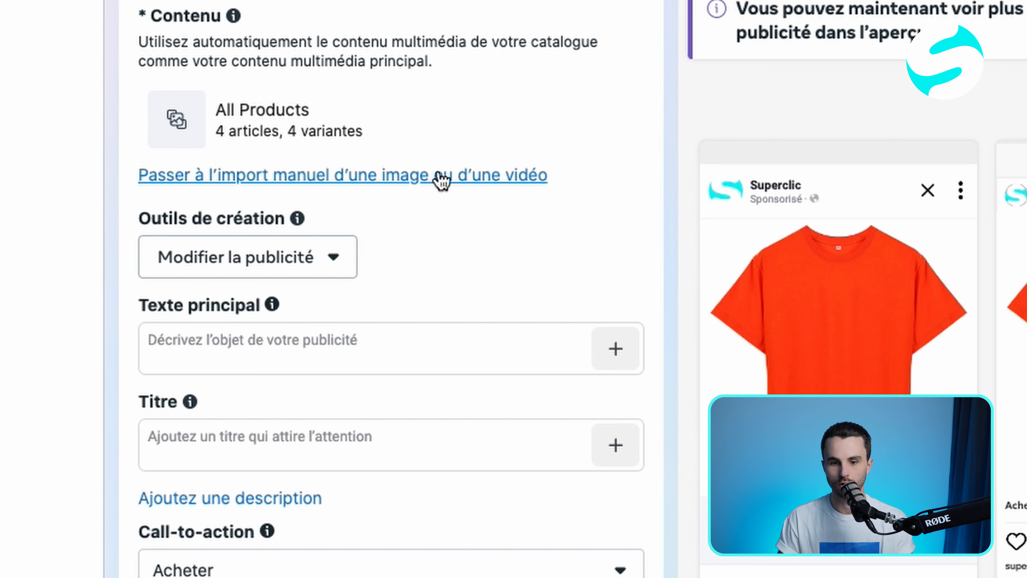
click(346, 180)
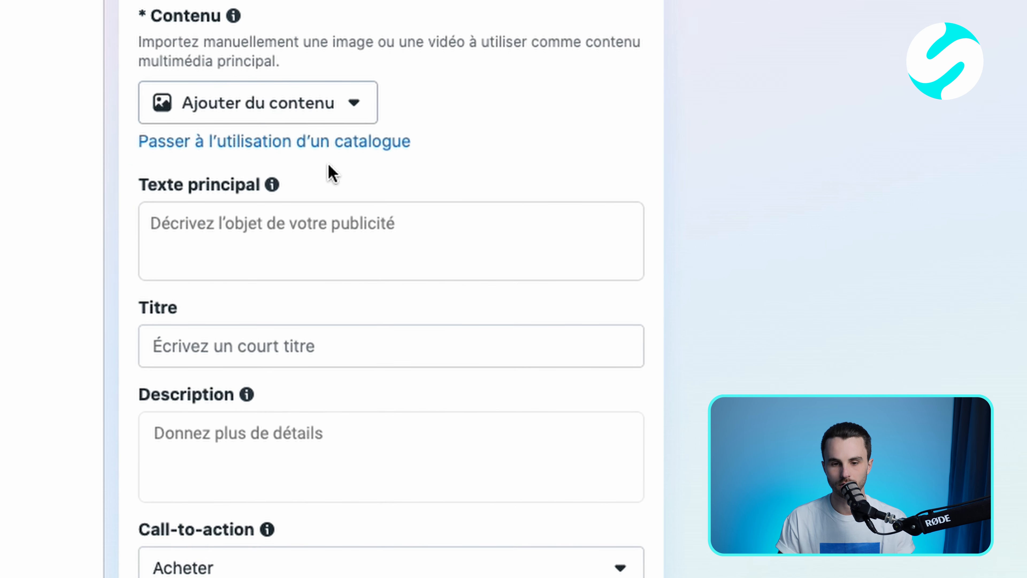
Add the 1080 × 1080 image 2.png from the account images as ad content and continue to the placement crops
click(352, 106)
click(276, 164)
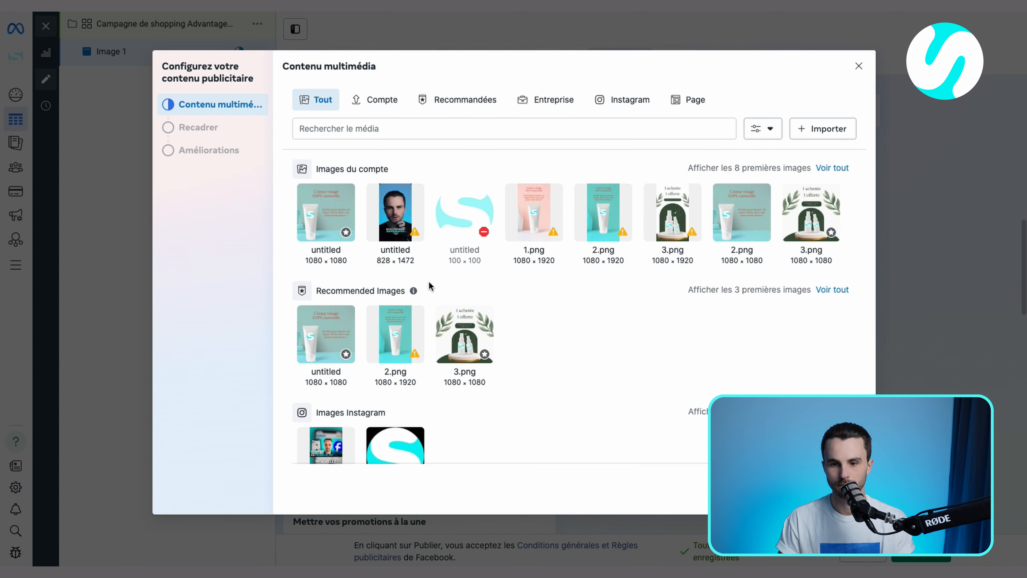
click(735, 219)
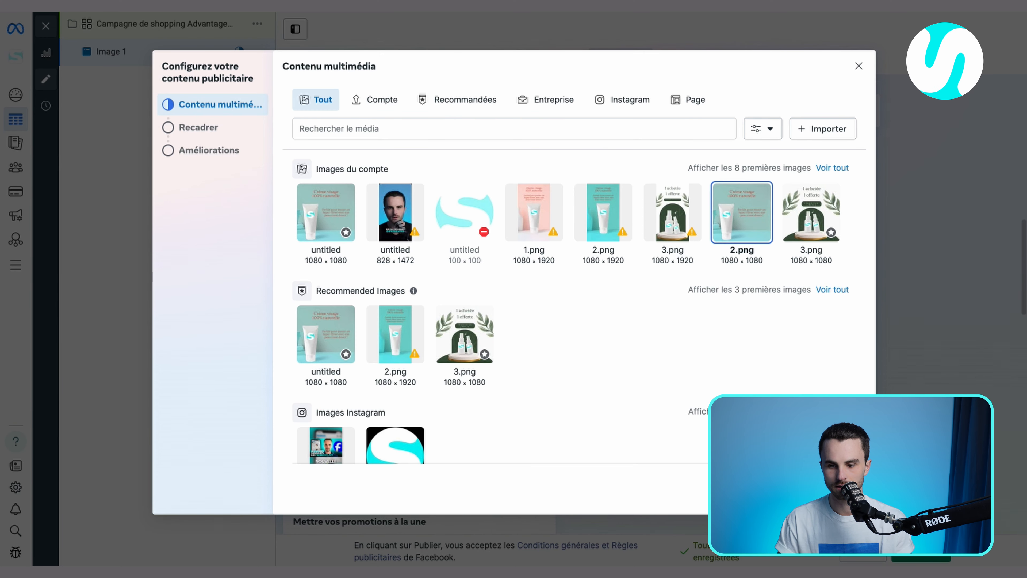
click(843, 494)
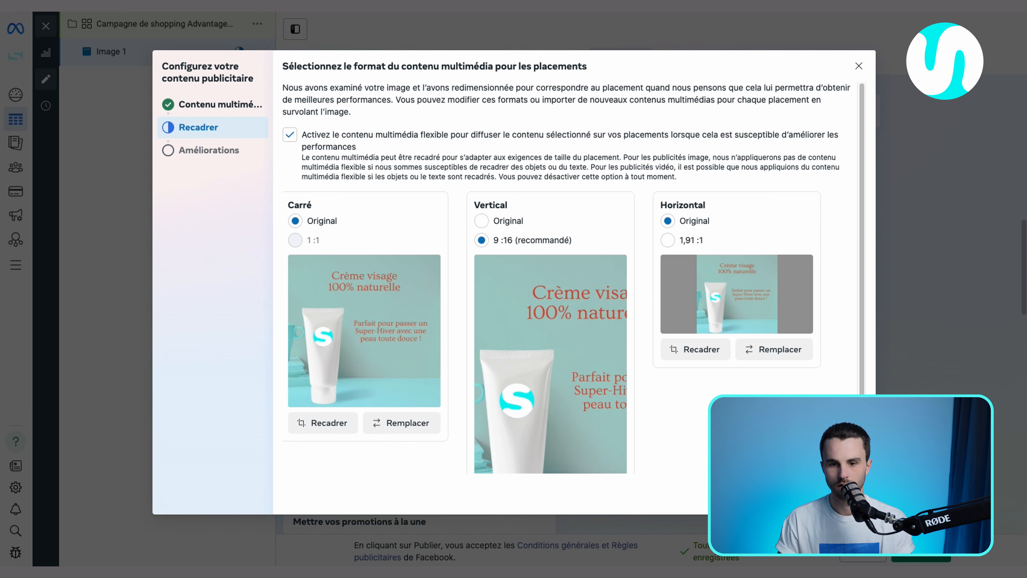
scroll(527, 349, down, 3)
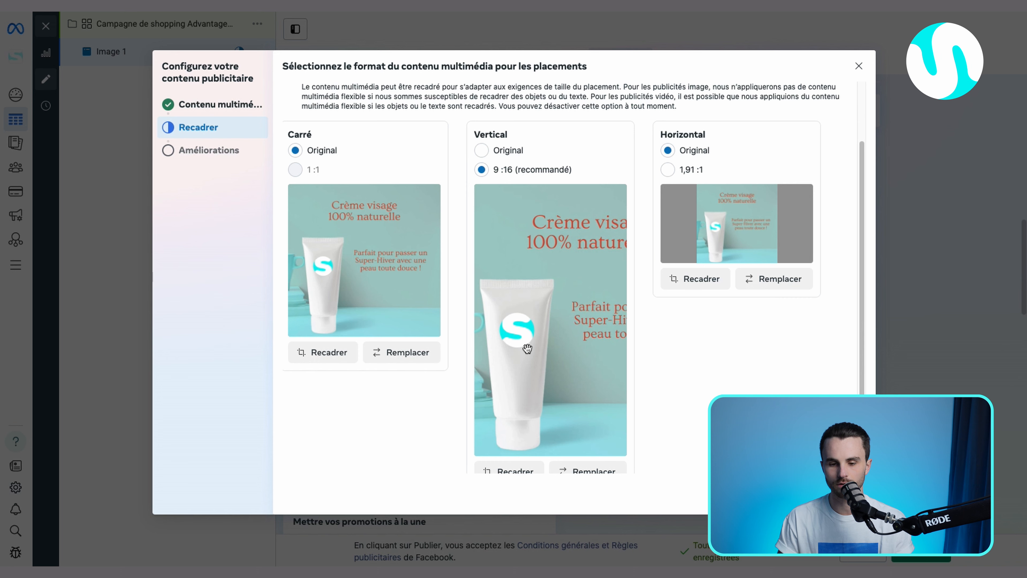
scroll(527, 349, down, 1)
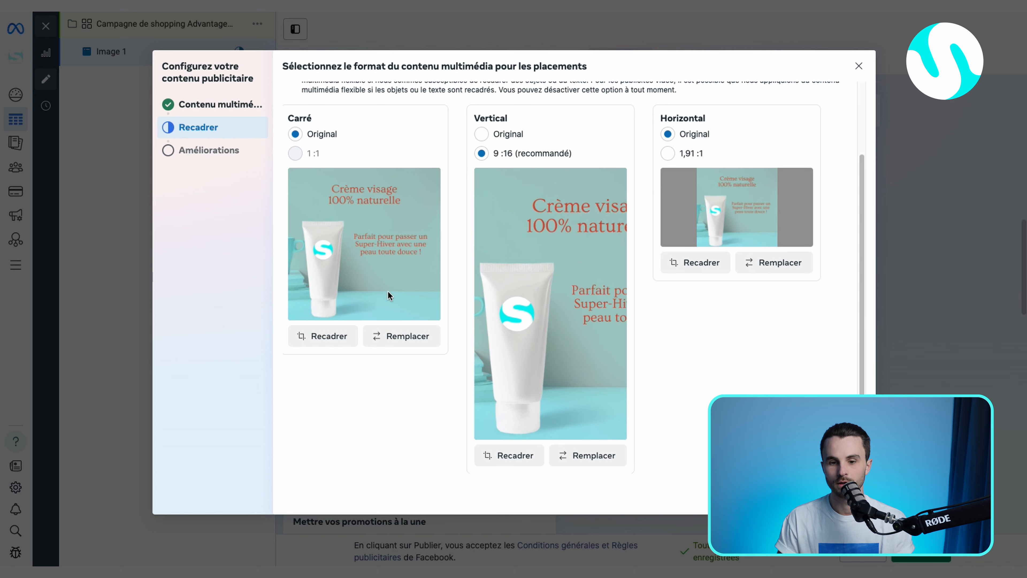
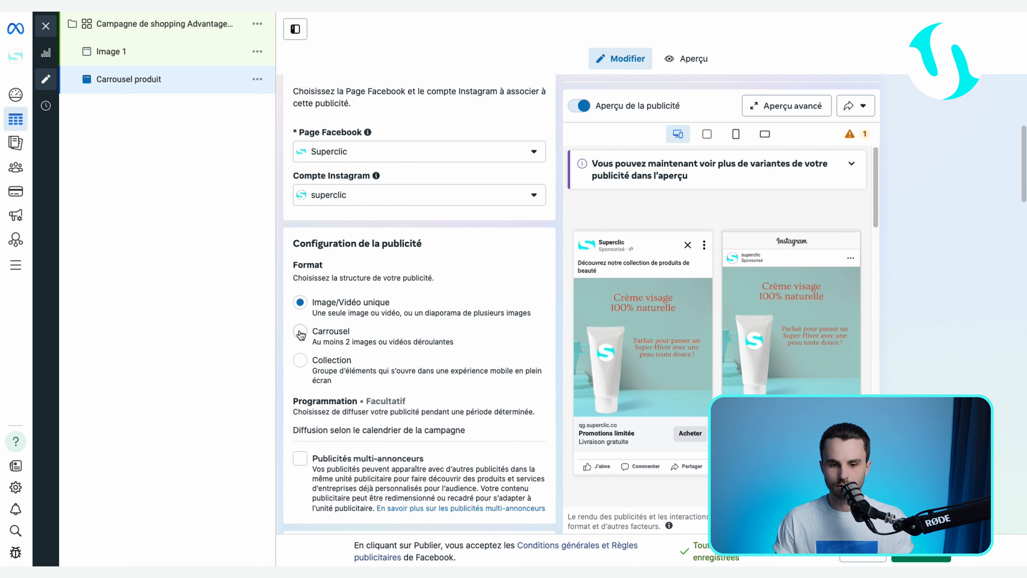
Set the Carrousel produit ad's format to Carrousel and collapse the Catalogue_Test card settings
click(300, 331)
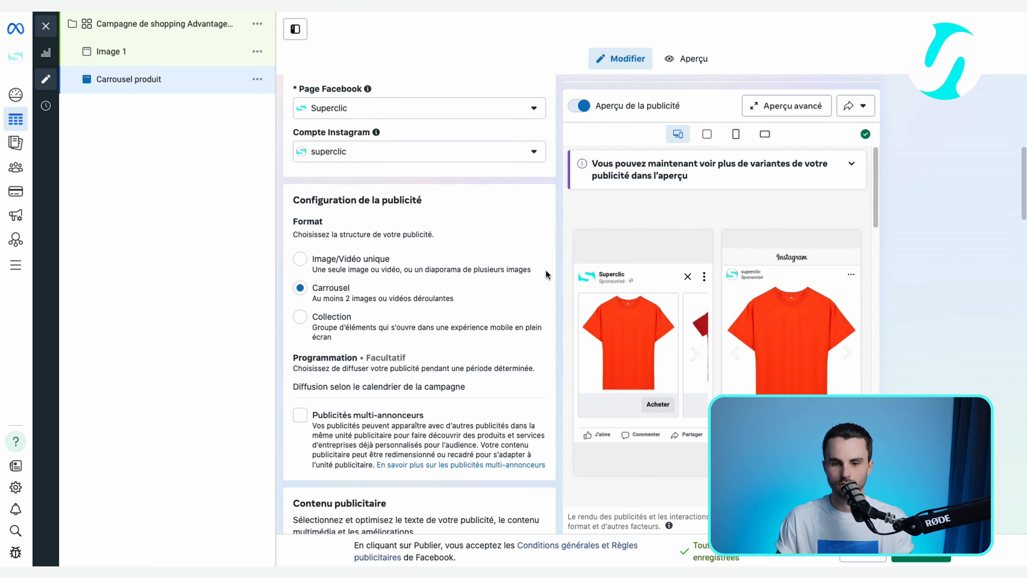
scroll(545, 270, down, 5)
scroll(545, 270, down, 7)
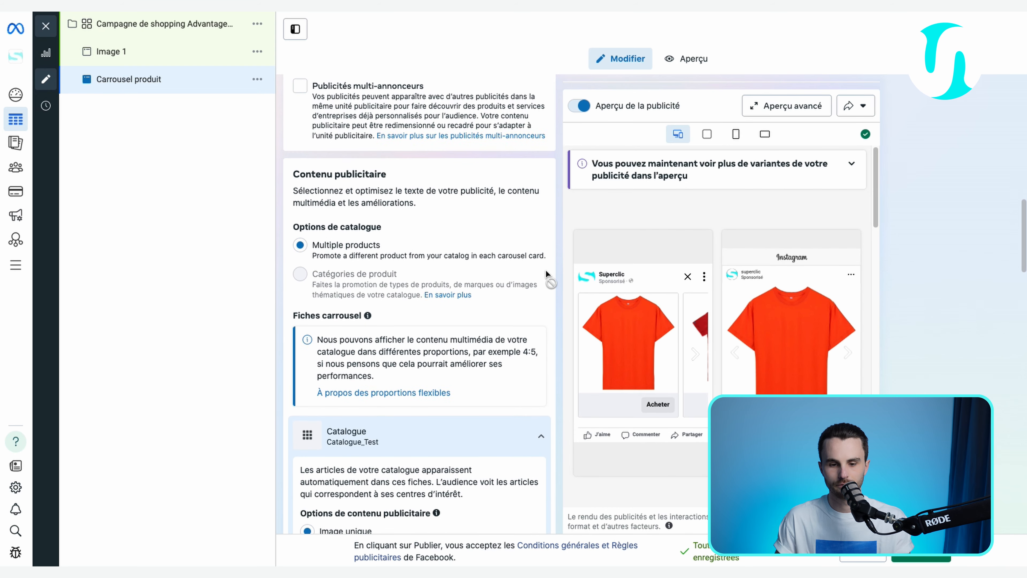
scroll(546, 270, down, 5)
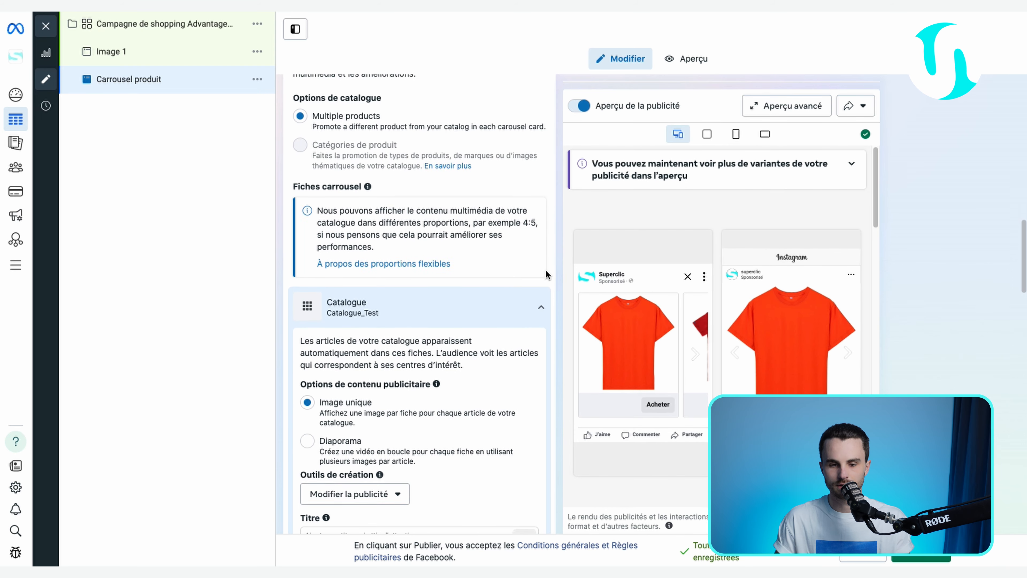
scroll(546, 270, down, 2)
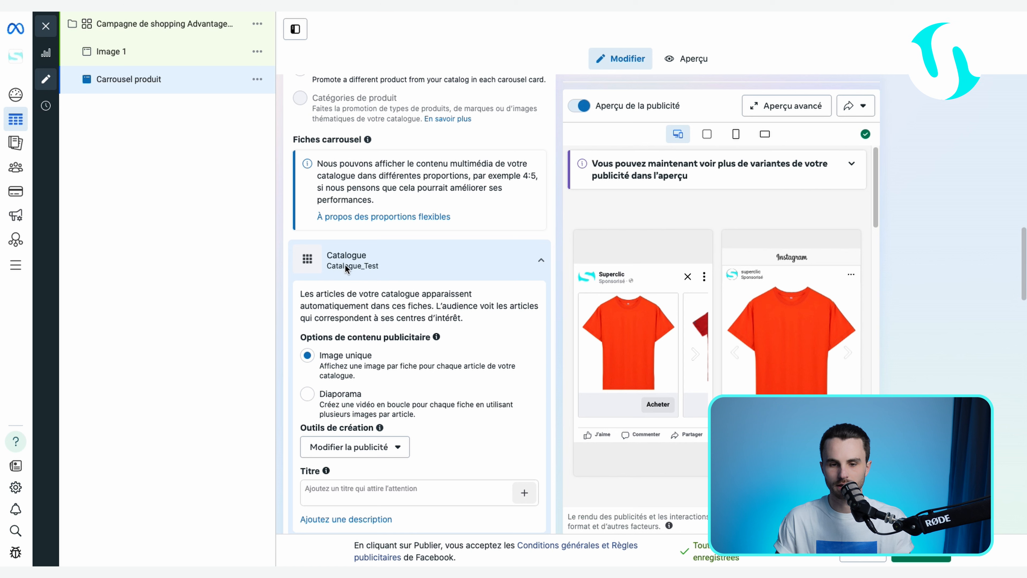
click(541, 263)
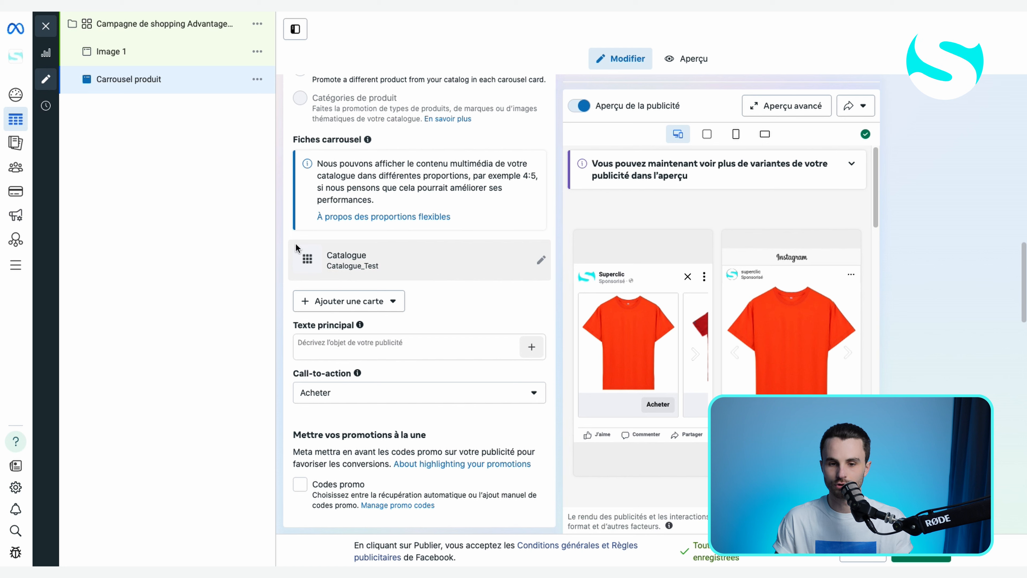
Enter "Découvrez notre collection" as the carousel ad's primary text (Texte principal)
scroll(439, 306, down, 1)
scroll(439, 306, down, 2)
click(394, 312)
text(Déc)
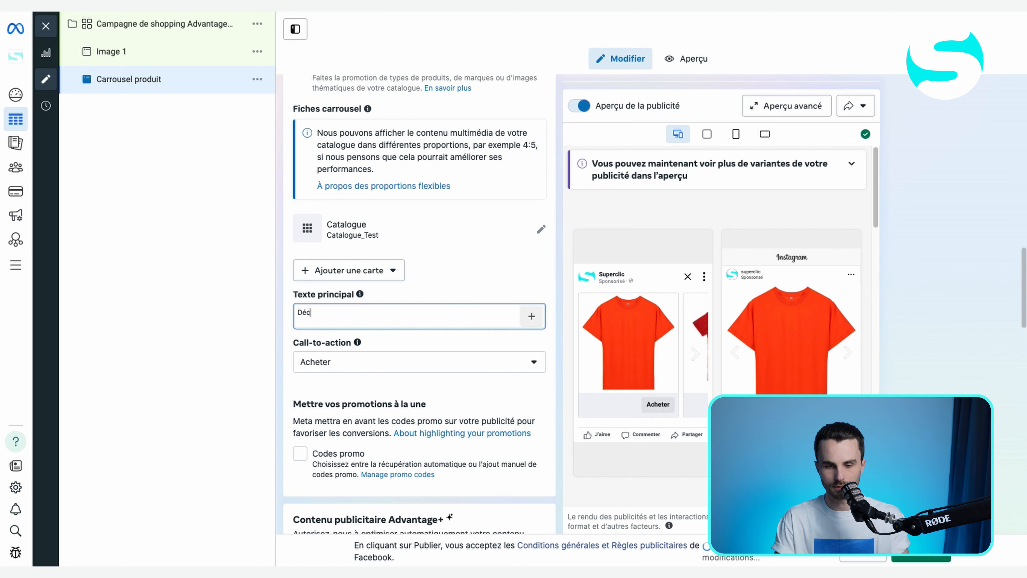
text(ouvrez n)
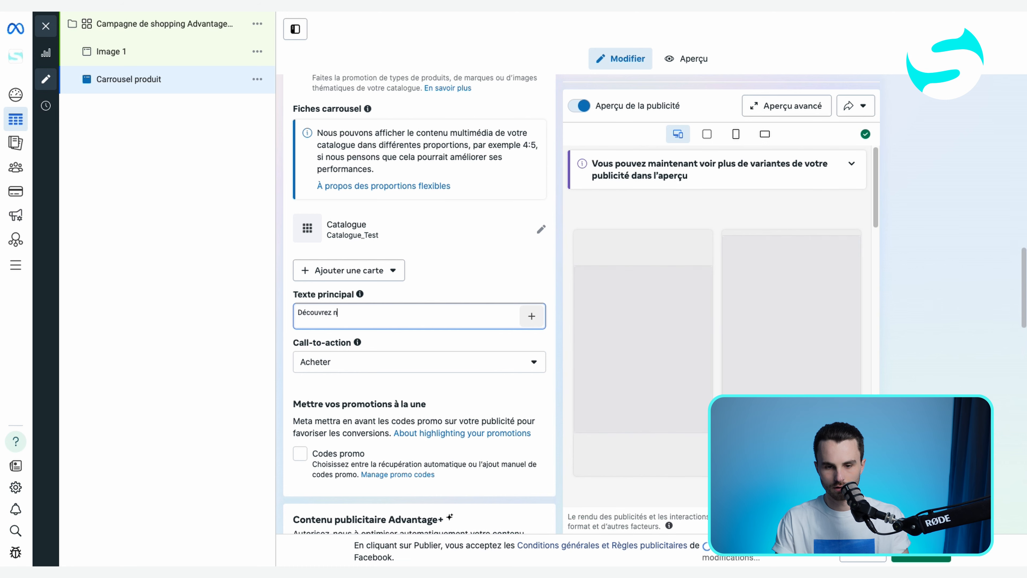
text(otre collecti)
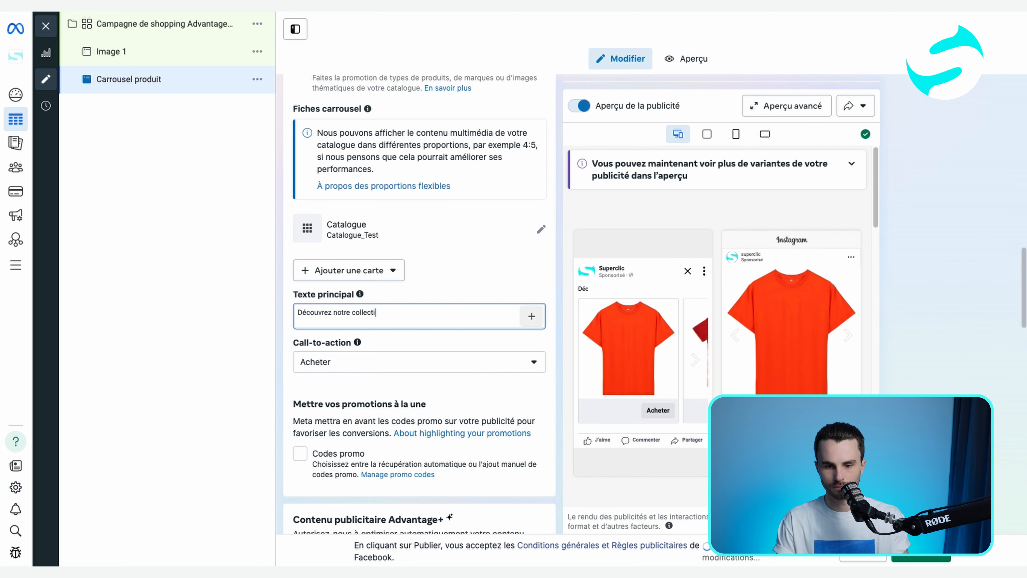
text(on)
click(553, 292)
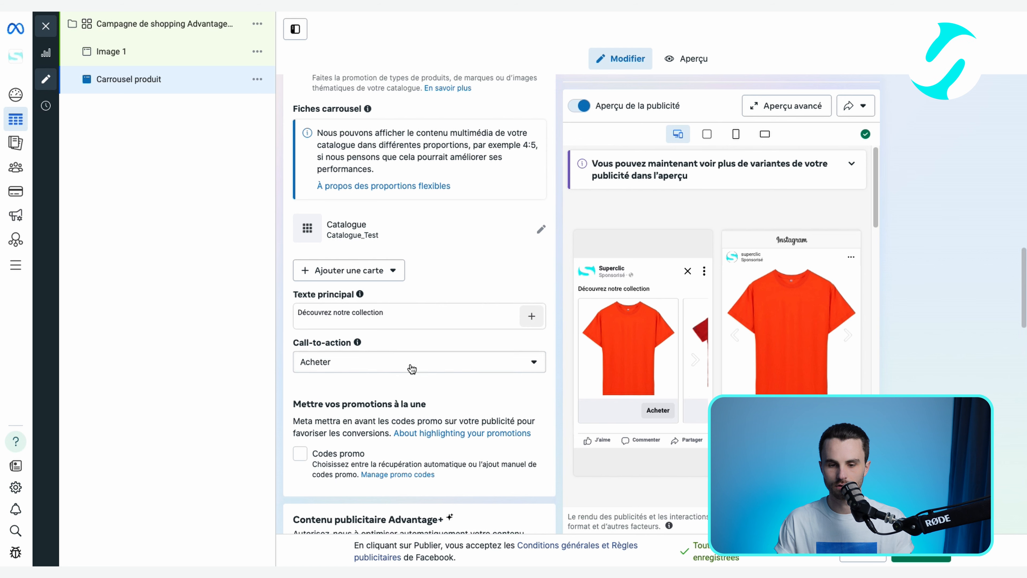
Open the carousel ad's Advantage+ creative enhancements for editing and disable the Musique enhancement
scroll(552, 389, down, 5)
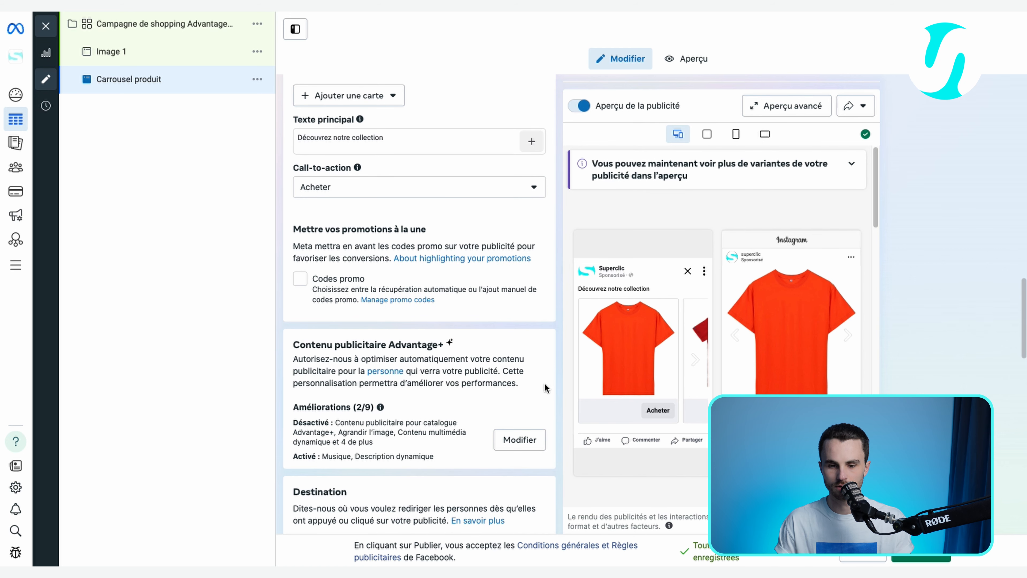
scroll(546, 386, down, 2)
scroll(545, 386, down, 1)
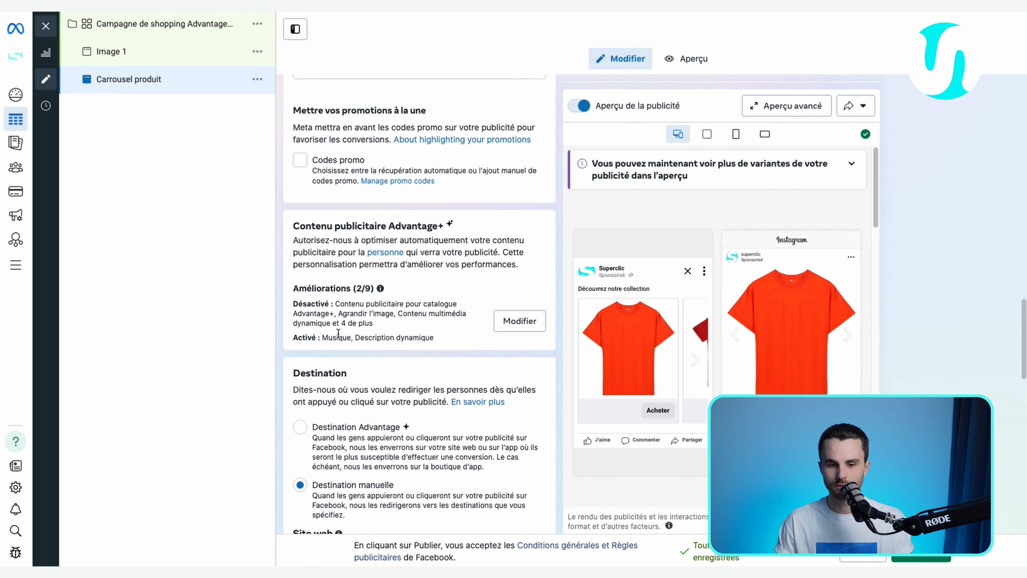
drag(324, 337, 429, 338)
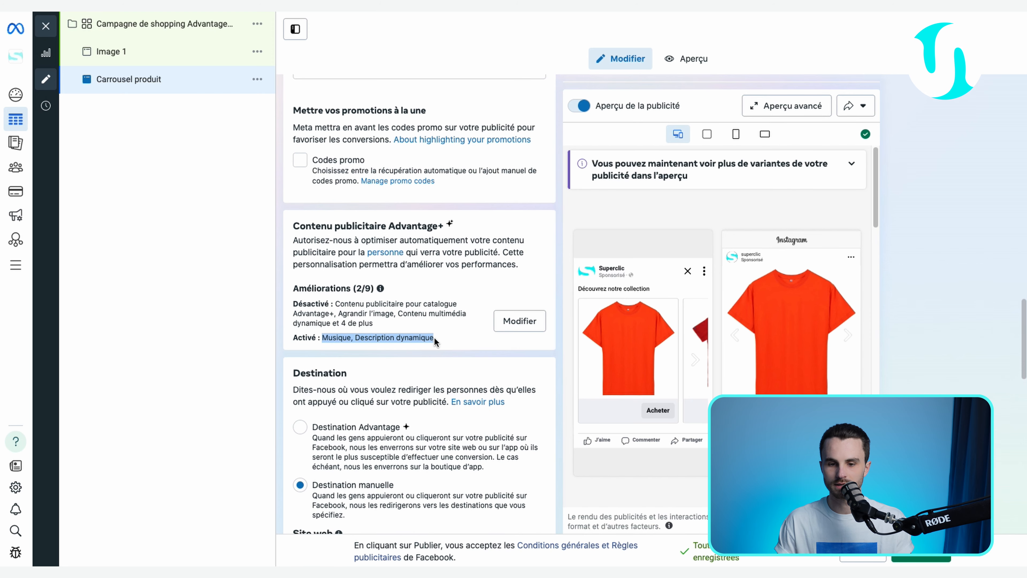
click(520, 323)
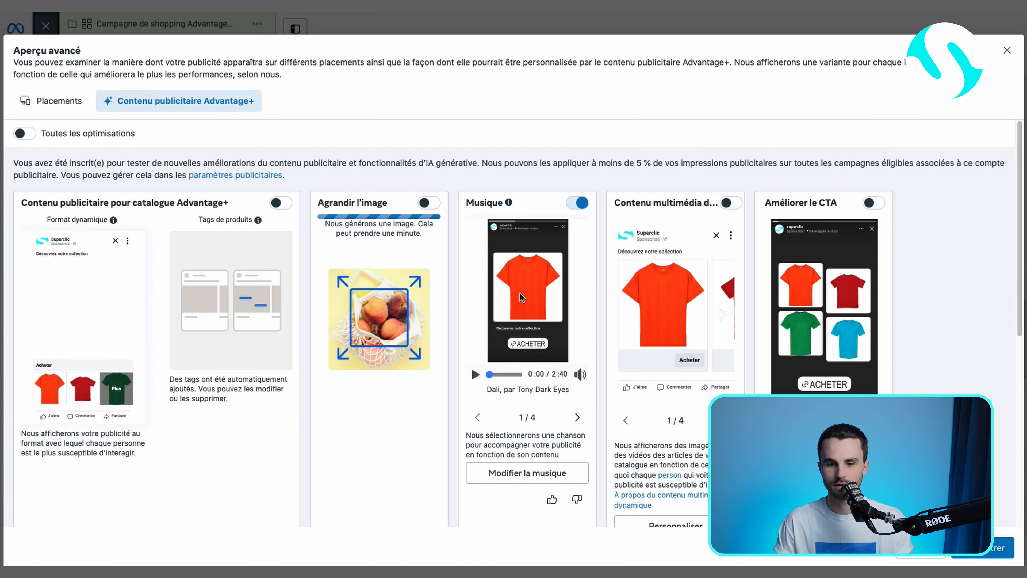
click(577, 204)
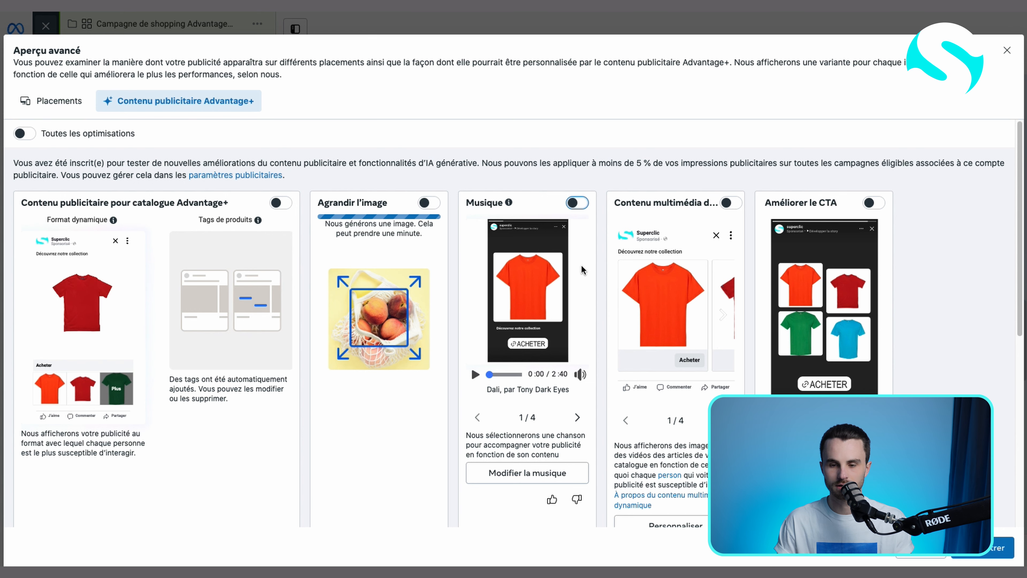
Disable the Description dynamique enhancement and save the Advantage+ creative settings
scroll(582, 269, down, 2)
scroll(582, 269, down, 3)
scroll(648, 278, up, 2)
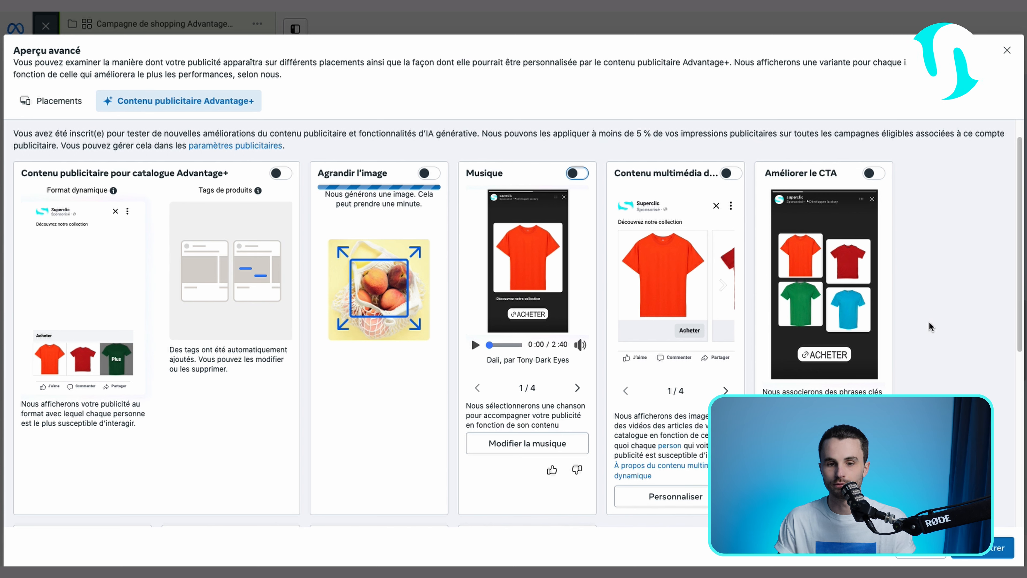
scroll(929, 322, down, 1)
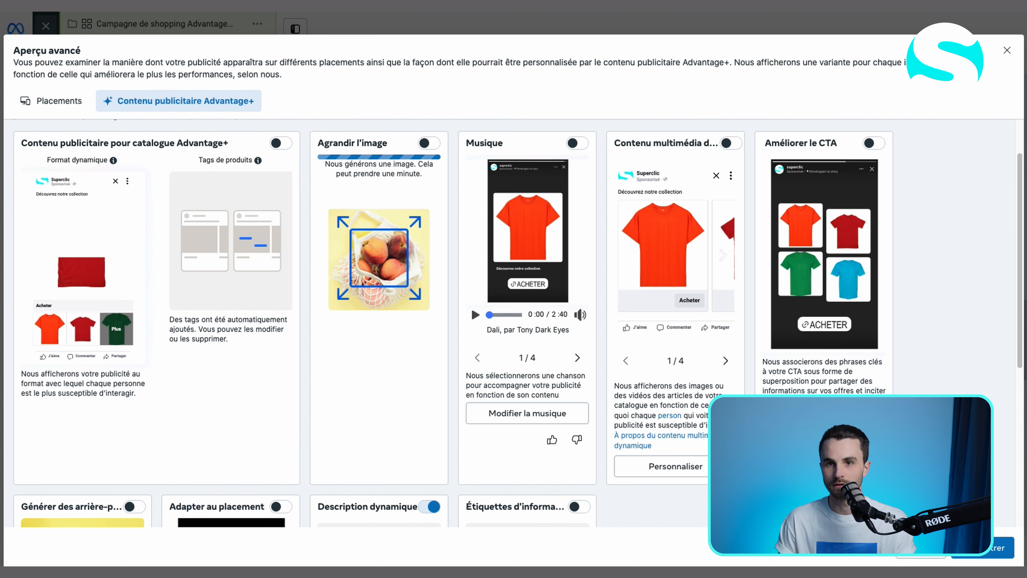
scroll(517, 324, down, 3)
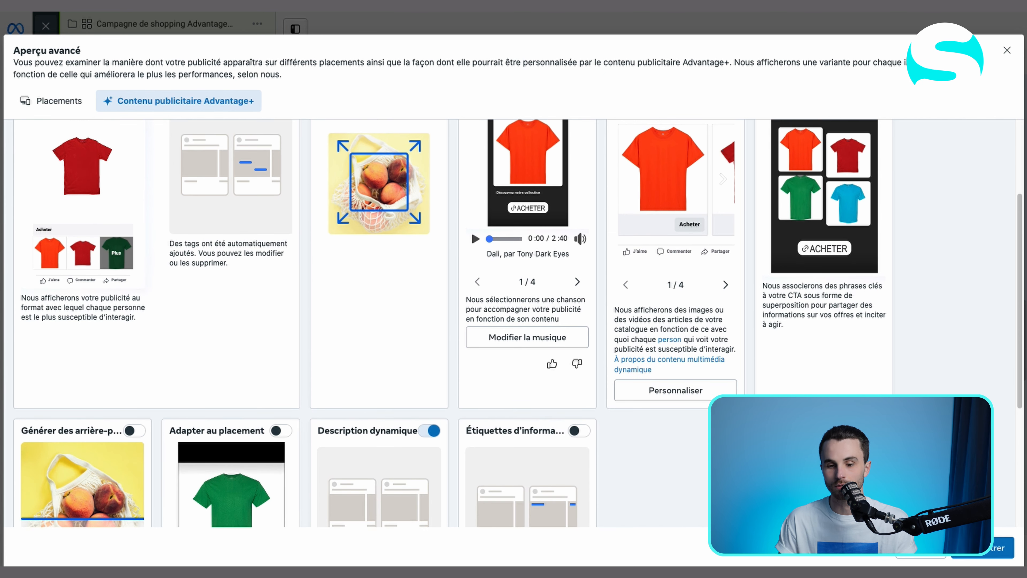
scroll(430, 220, down, 5)
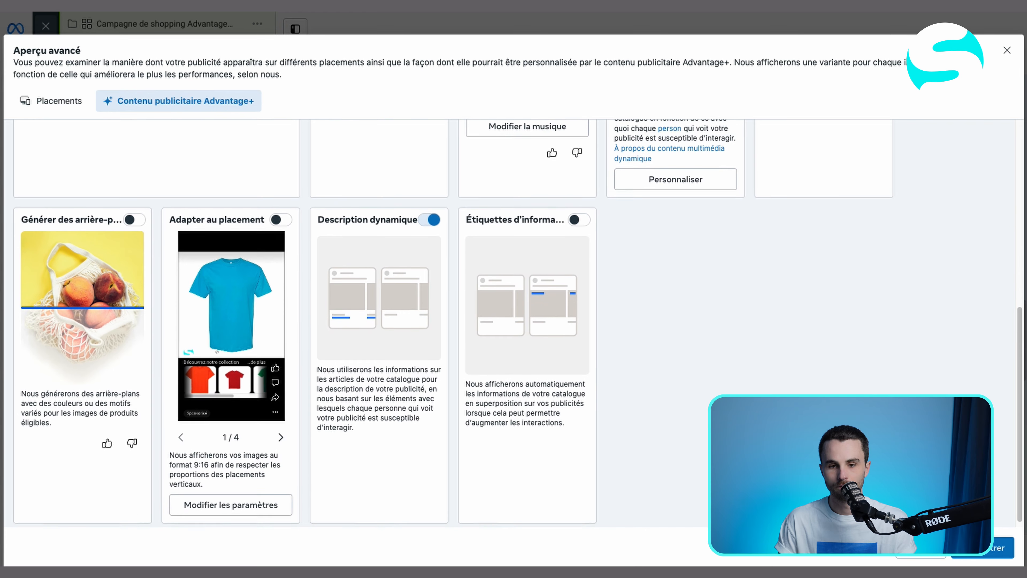
click(430, 216)
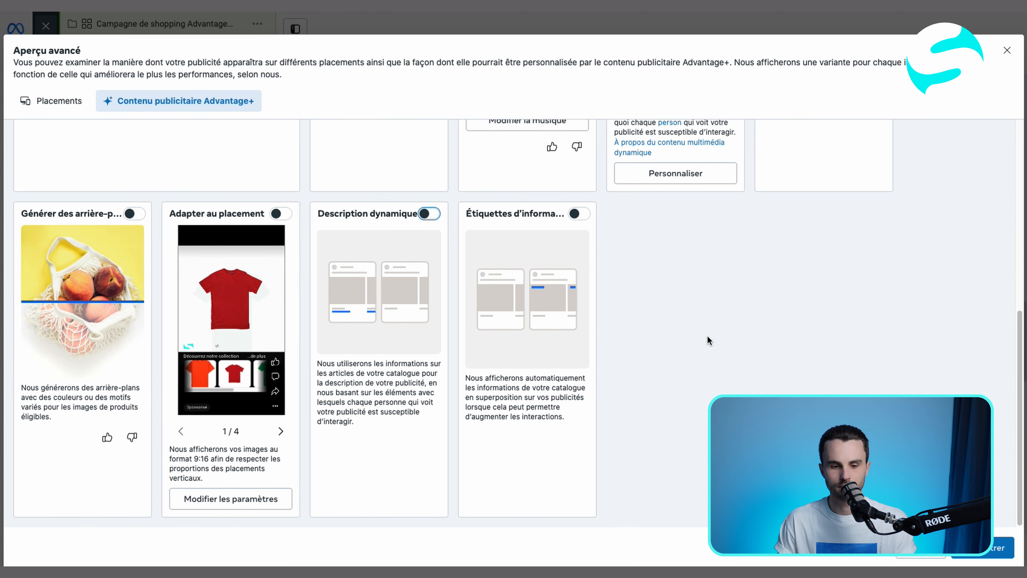
scroll(709, 336, up, 9)
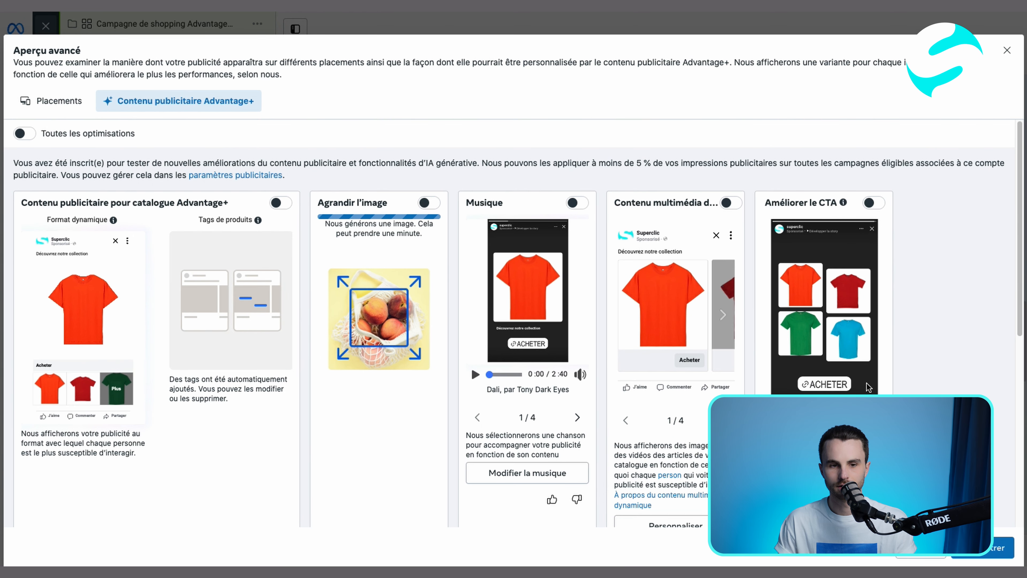
click(982, 548)
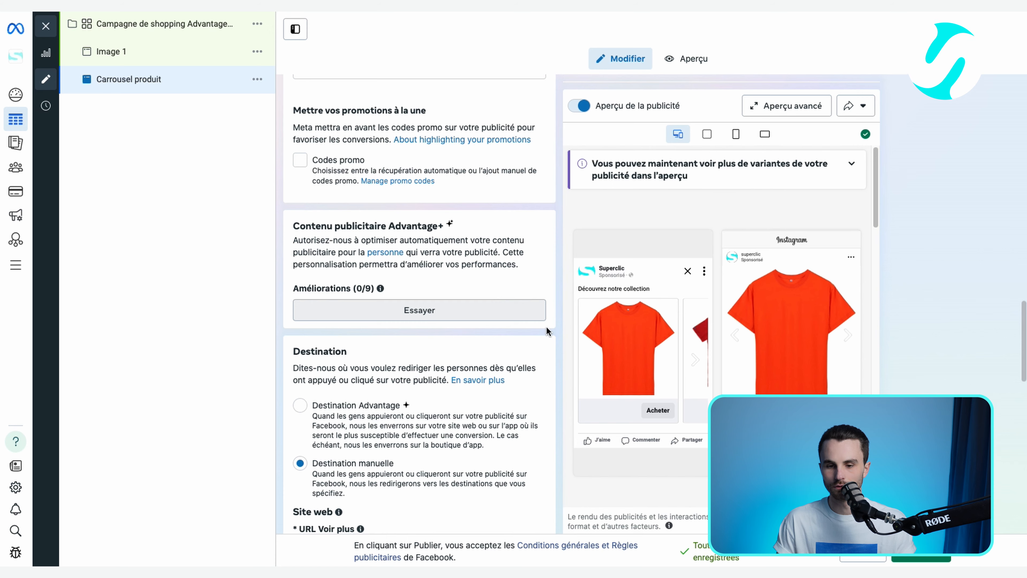
Set the display link for the last carousel card (Lien d'affichage Voir tout) to qg.superclic.co
scroll(552, 332, down, 3)
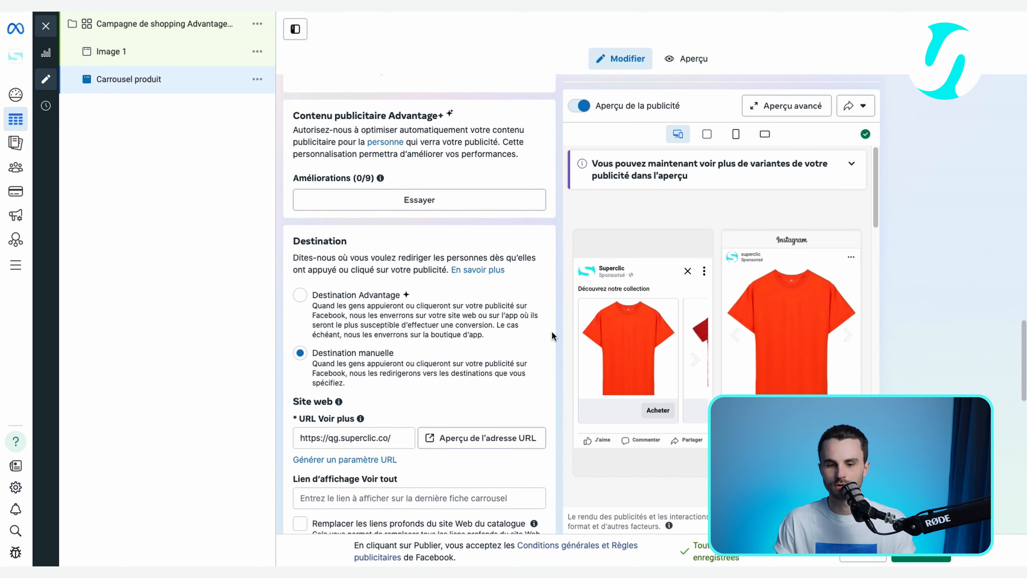
scroll(552, 331, down, 1)
scroll(552, 332, down, 1)
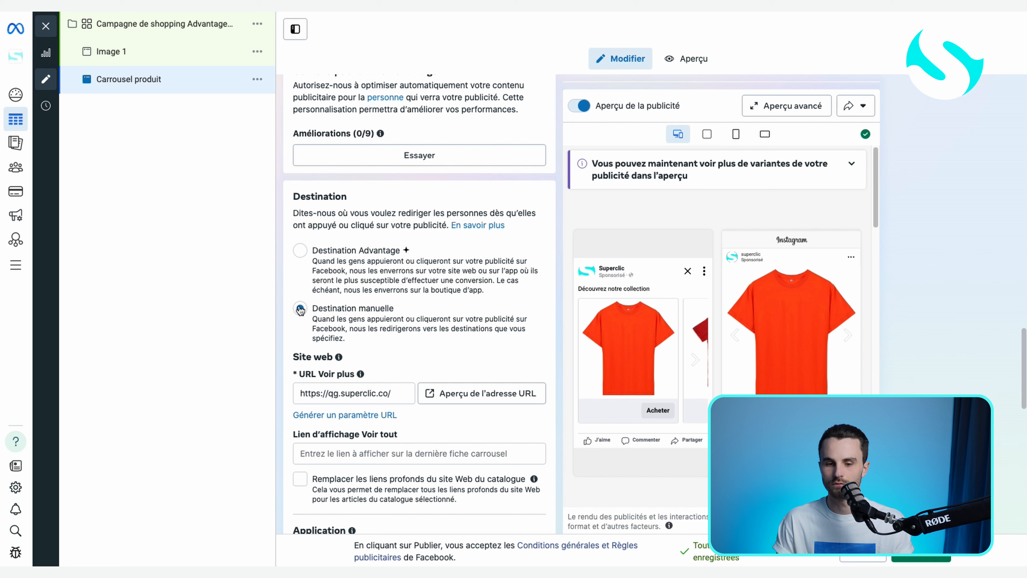
scroll(407, 334, down, 1)
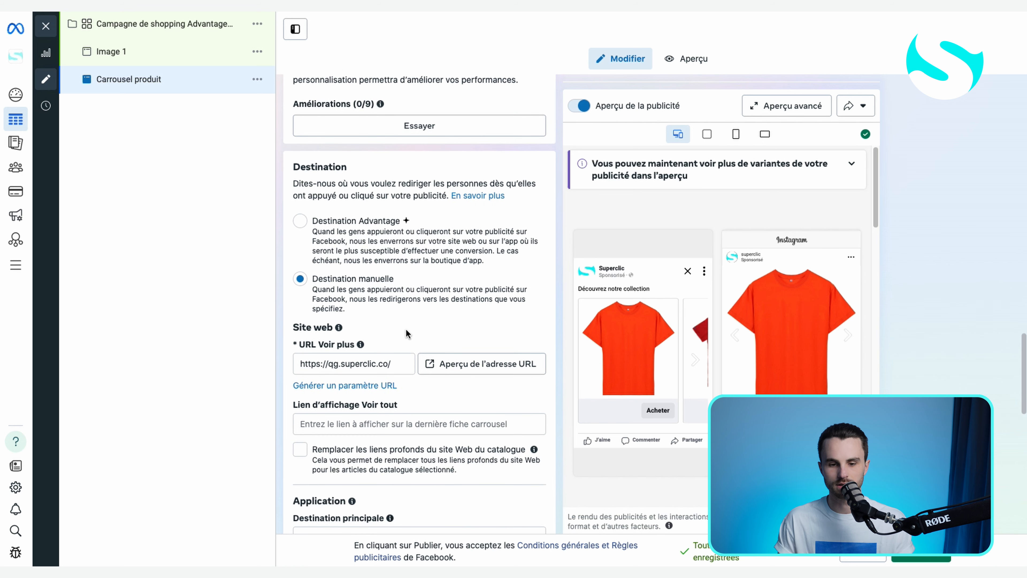
scroll(407, 328, down, 1)
scroll(472, 396, down, 2)
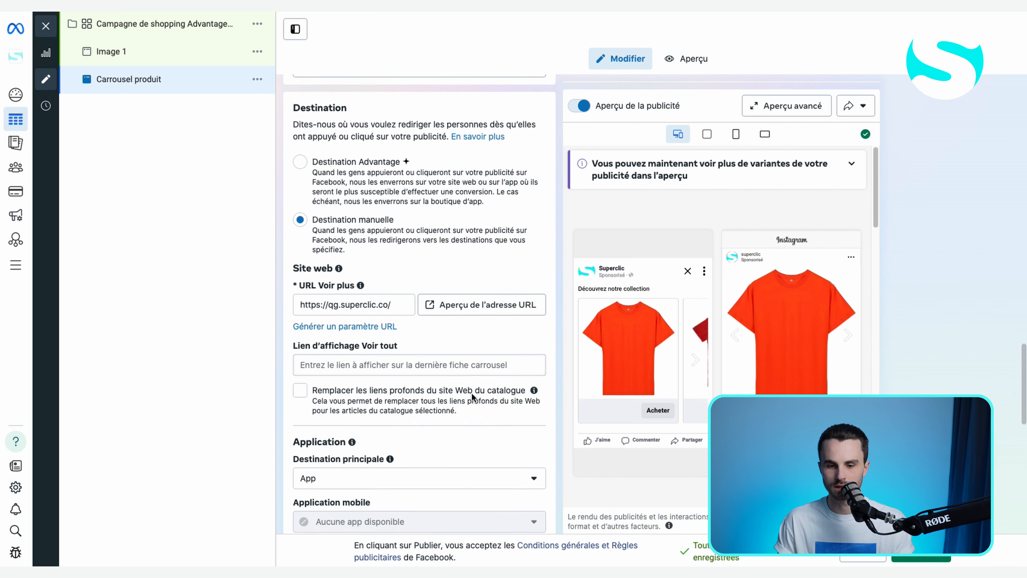
click(336, 339)
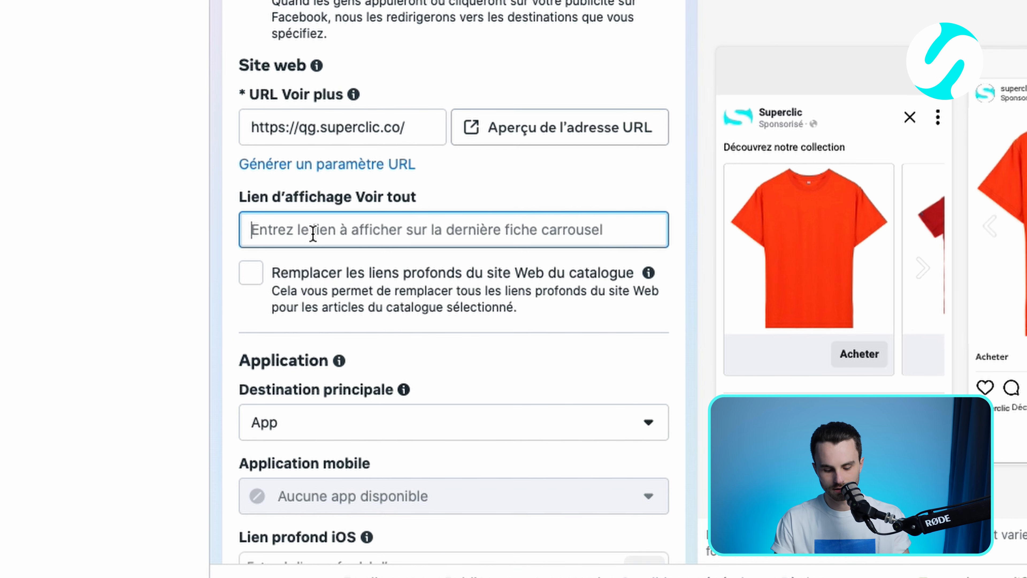
text(qg.superclic.co)
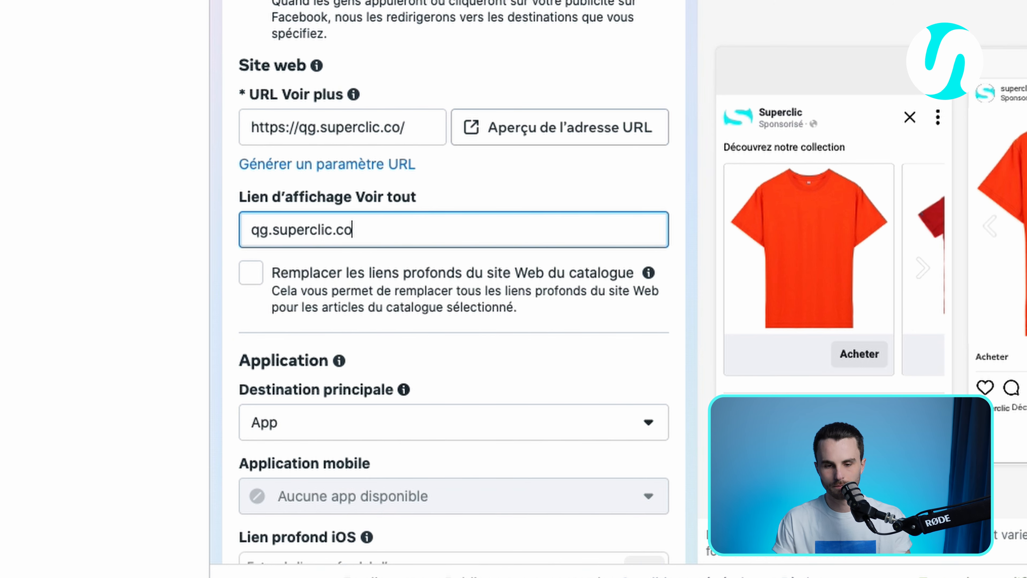
click(681, 193)
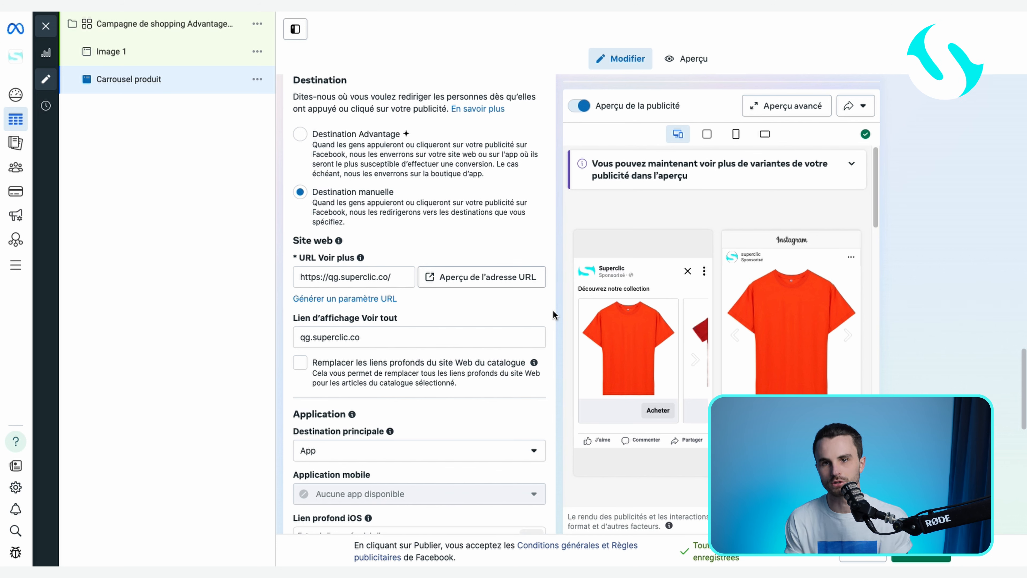
Set the primary destination (Destination principale) in the Application section to Site web
scroll(537, 320, down, 5)
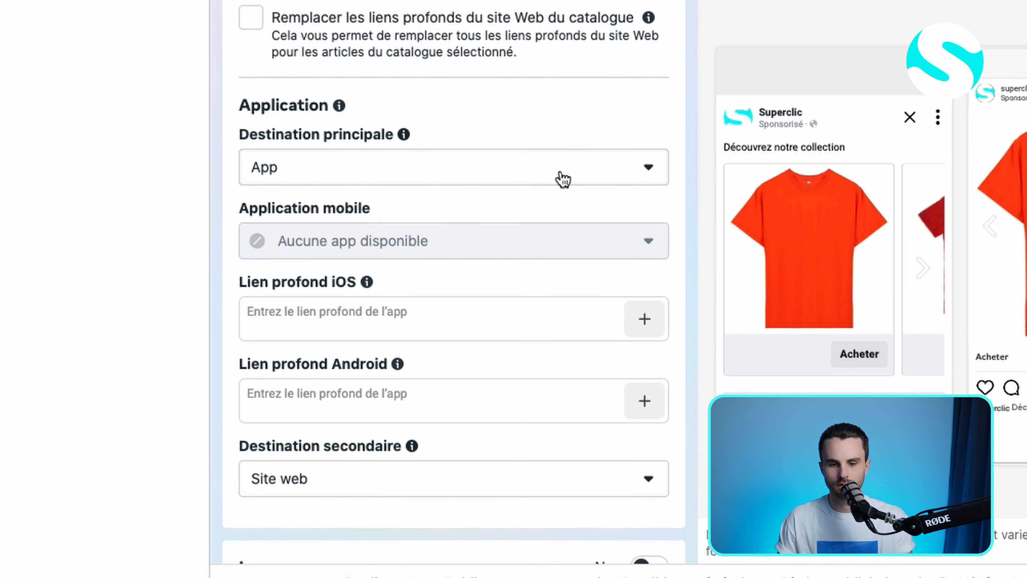
click(559, 176)
click(507, 222)
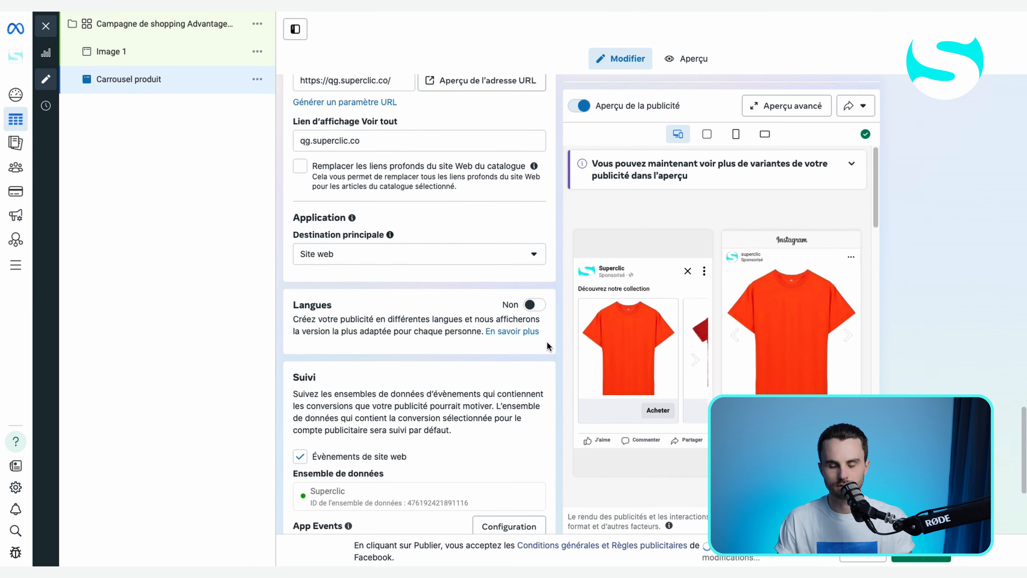
Review the ad's language and tracking (Suivi) settings and return to the carousel's ad content section
scroll(548, 345, down, 3)
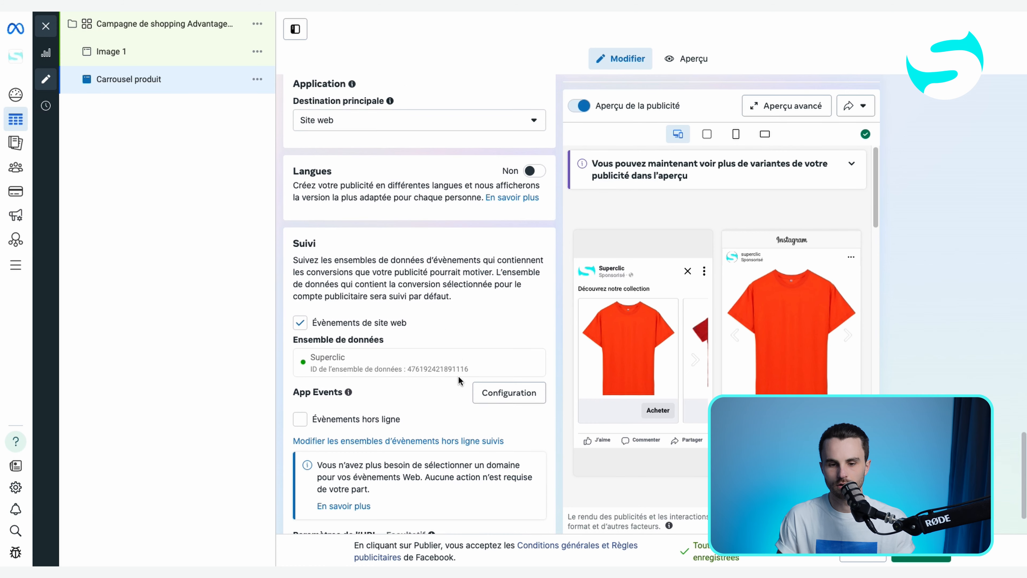
scroll(458, 376, down, 3)
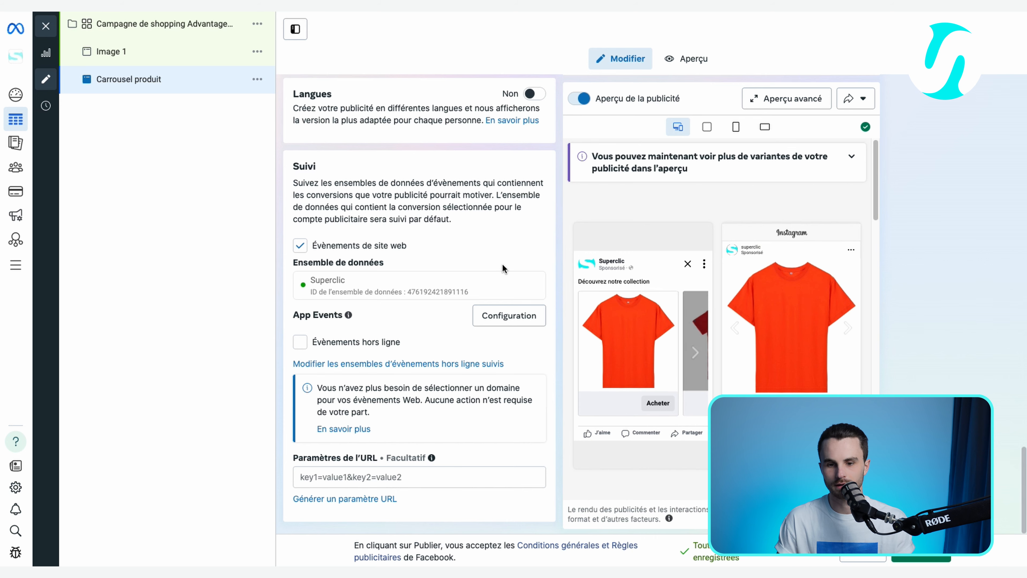
scroll(497, 257, up, 10)
scroll(497, 257, up, 10)
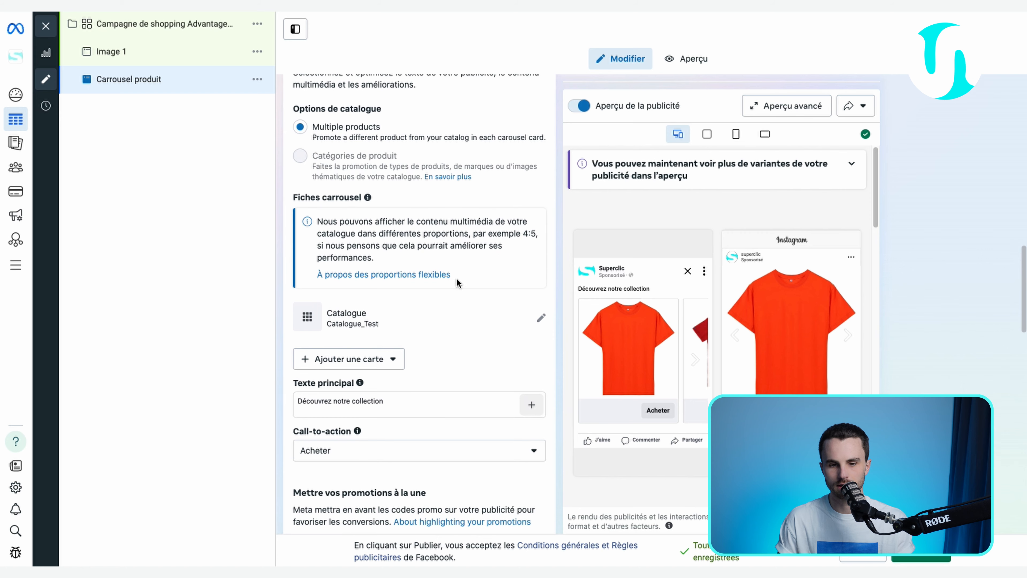
Set the catalogue card's title to "T-shirt en coton" and add the description "Livraison gratuite"
click(428, 311)
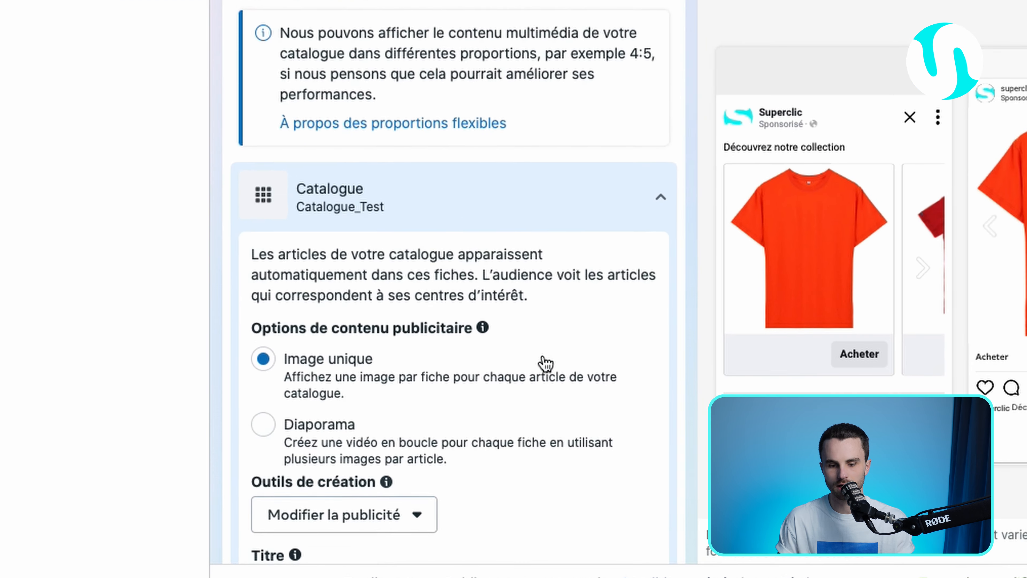
scroll(511, 386, down, 5)
click(430, 288)
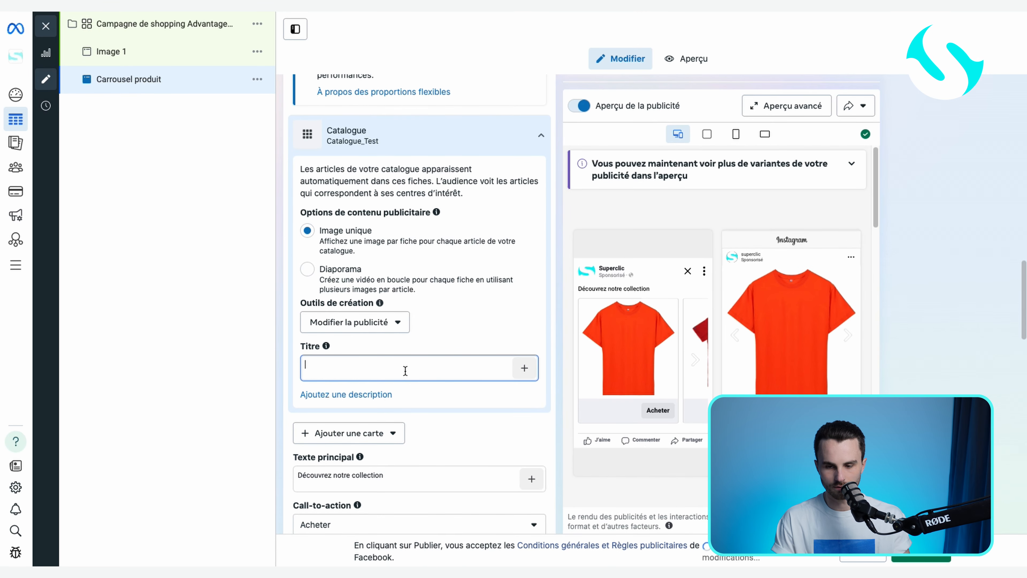
text(T-shirt )
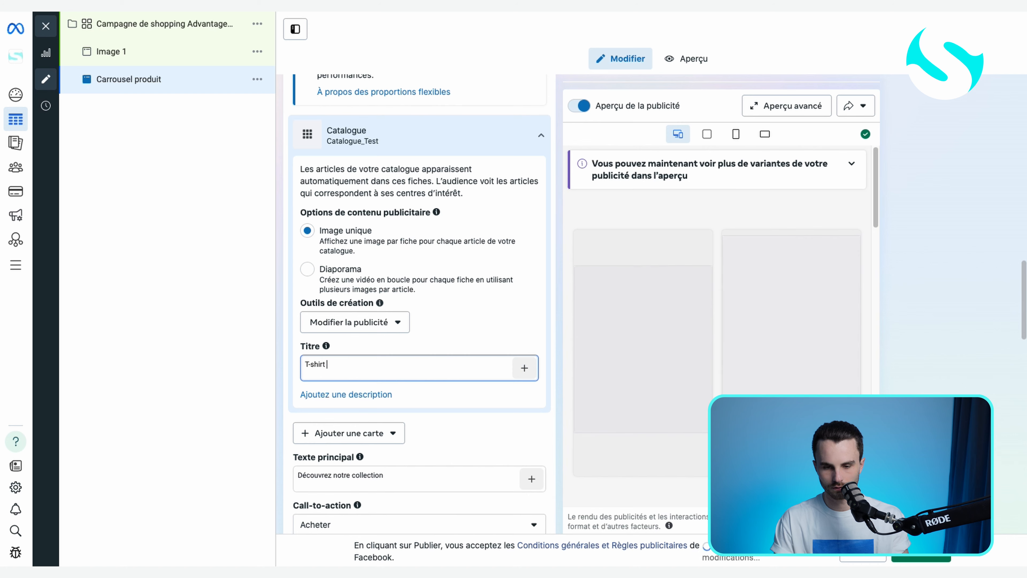
text(en conton)
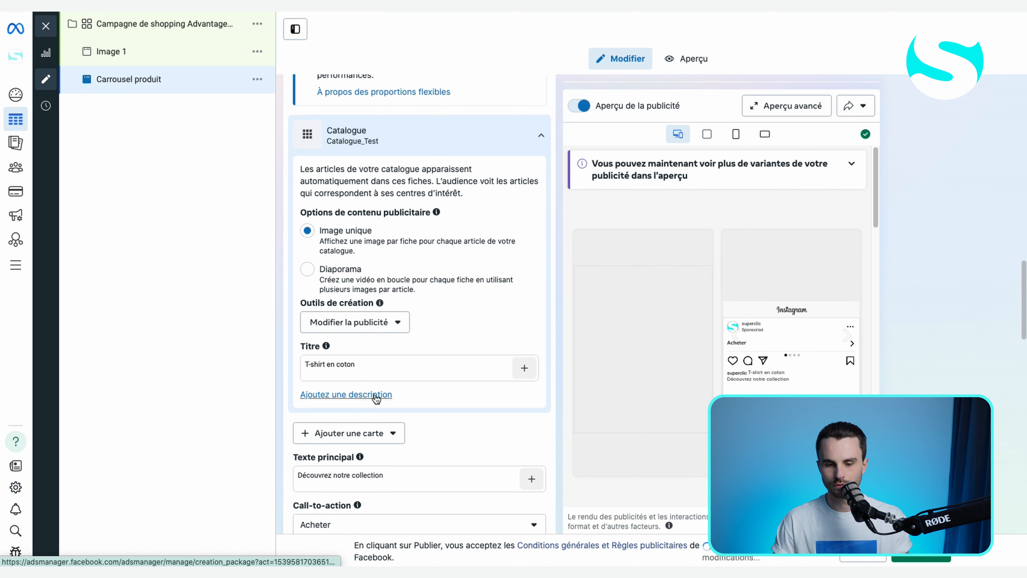
click(376, 394)
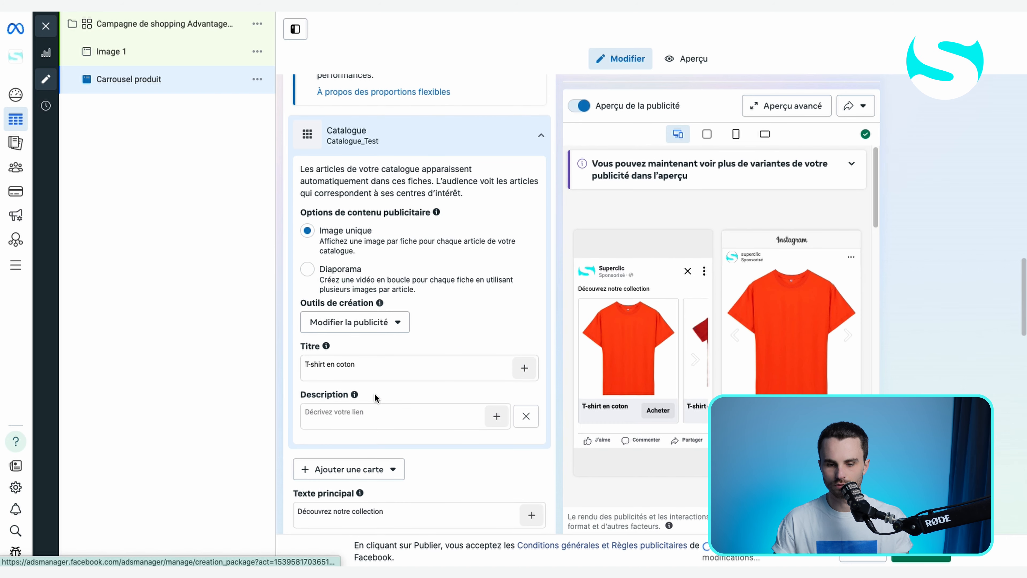
click(361, 411)
text(L)
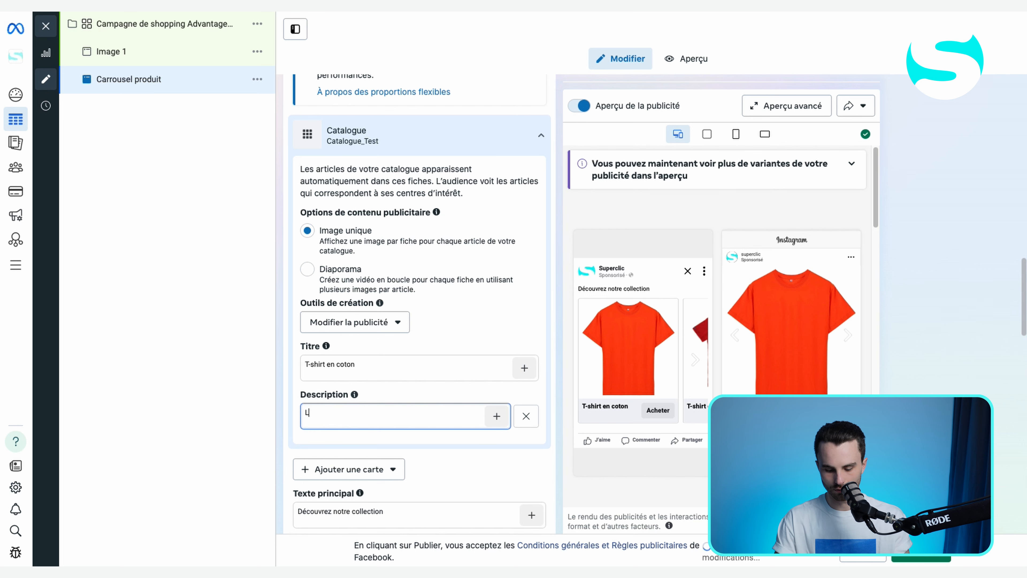
text(ivraison gratuite)
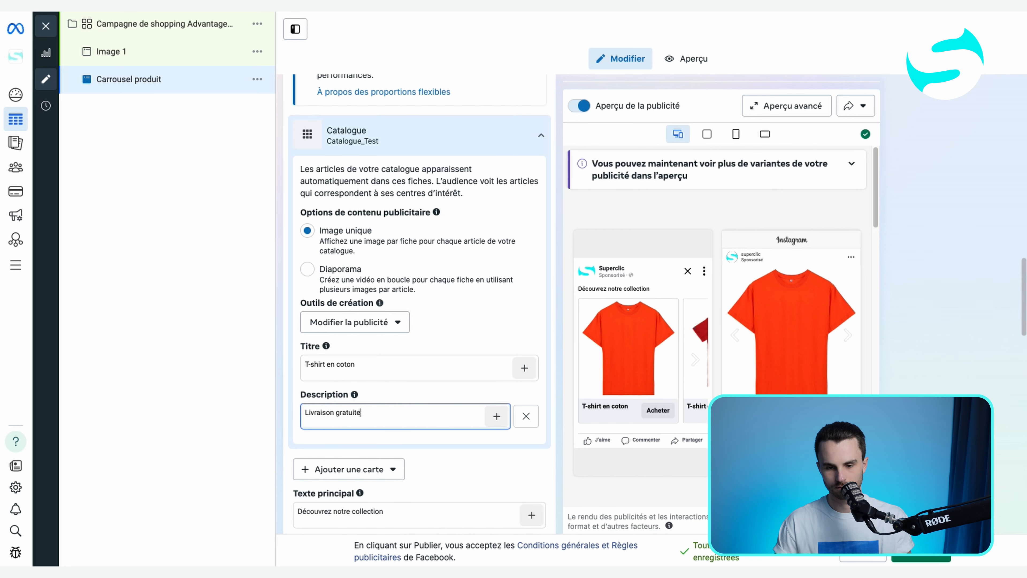
click(546, 391)
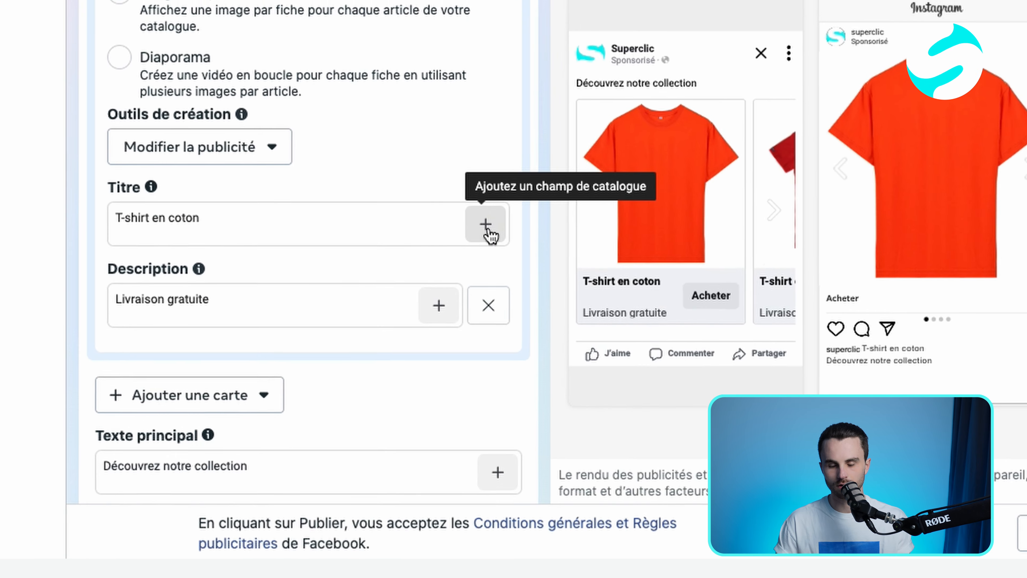
Replace the catalogue card's title with the dynamic catalogue field Nom and check the product cards in the Facebook feed preview
click(487, 229)
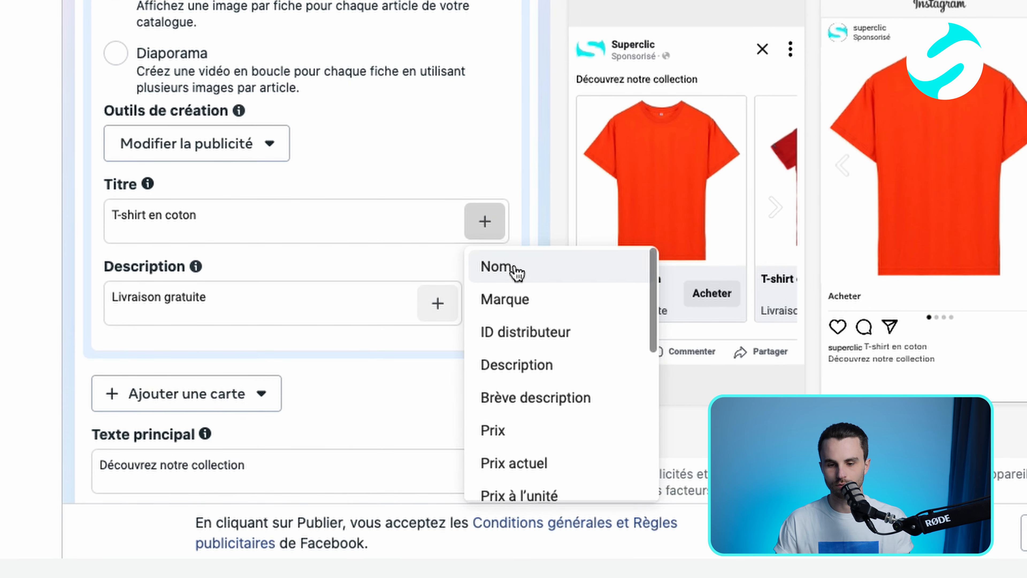
click(497, 266)
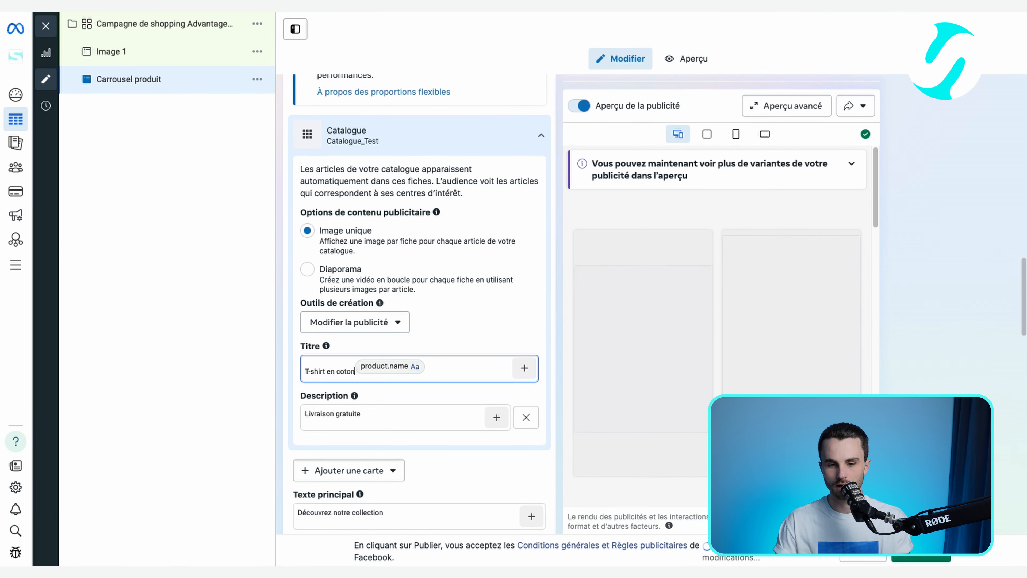
key(BackSpace)
key(BackSpace)
key(BackSpace)
key(BackSpace)
key(BackSpace)
key(BackSpace)
key(BackSpace)
key(BackSpace)
key(BackSpace)
key(BackSpace)
key(BackSpace)
key(BackSpace)
key(BackSpace)
key(BackSpace)
key(BackSpace)
key(BackSpace)
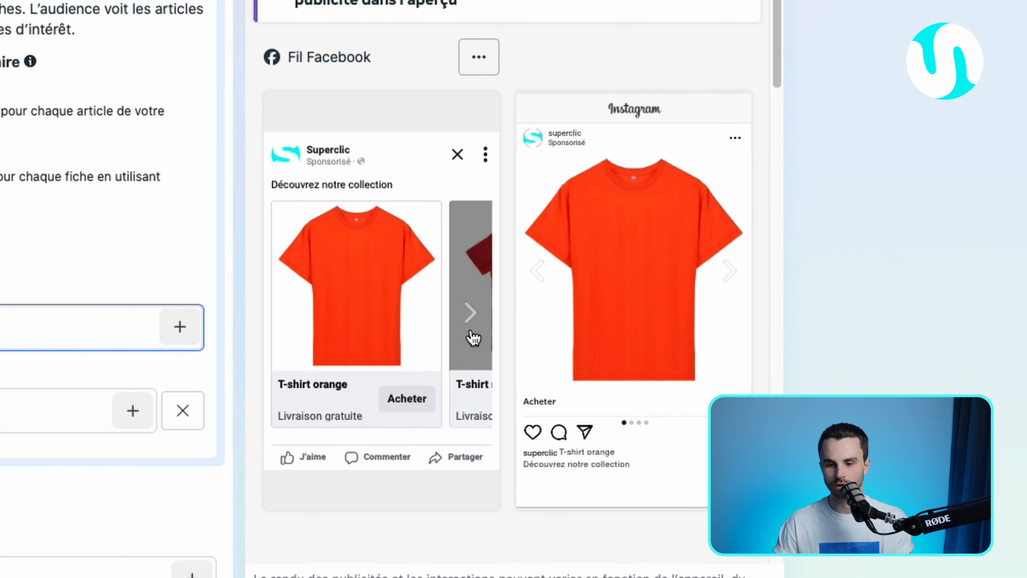
click(470, 312)
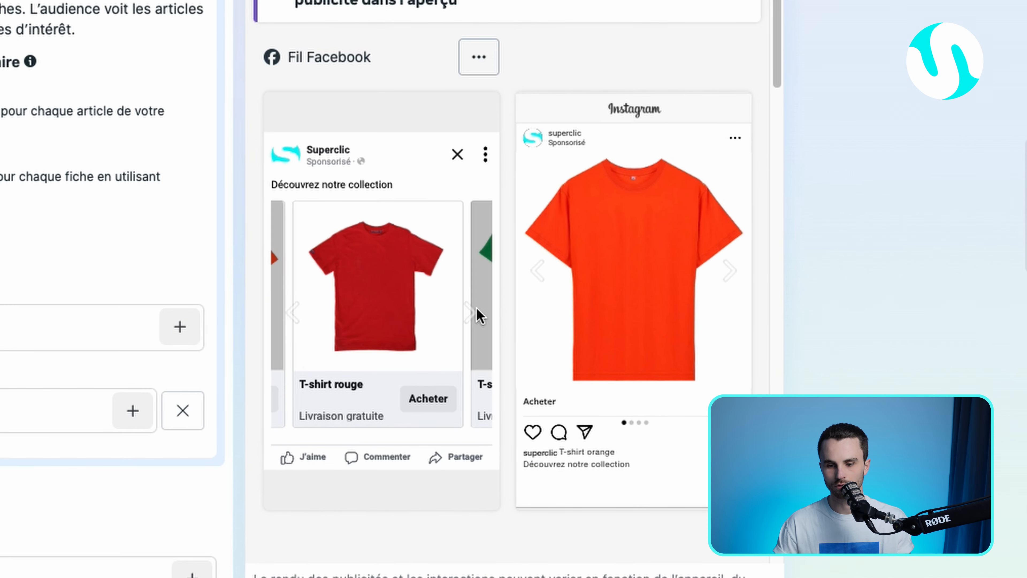
click(474, 308)
click(474, 314)
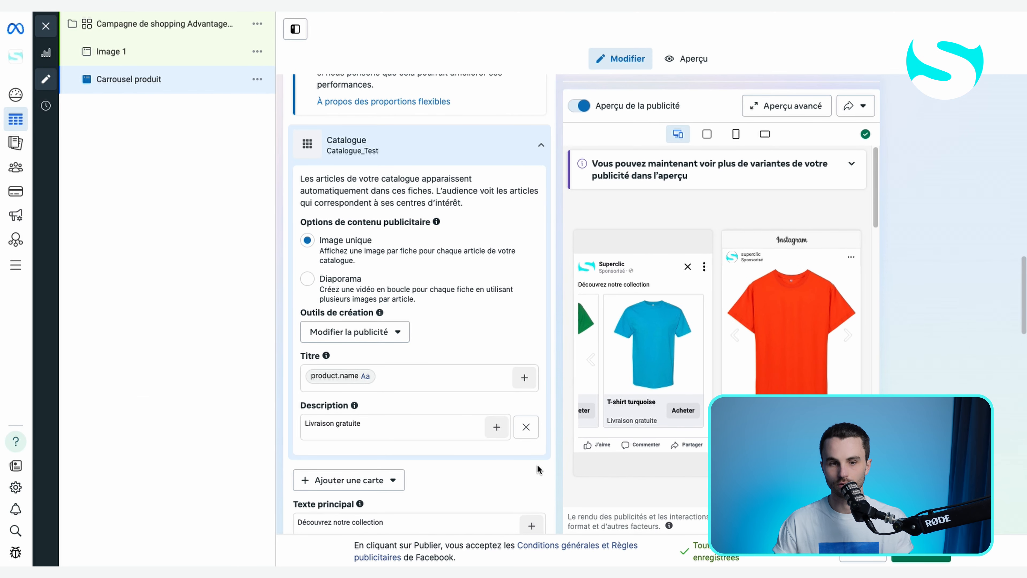
Duplicate the "Carrousel produit" ad and rename the copy "Collection"
click(256, 80)
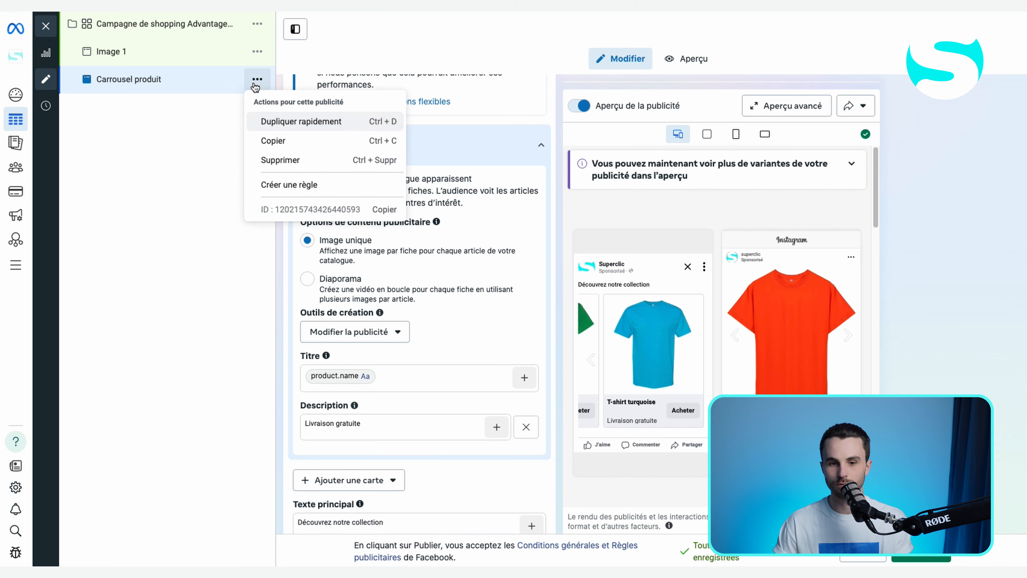
click(281, 122)
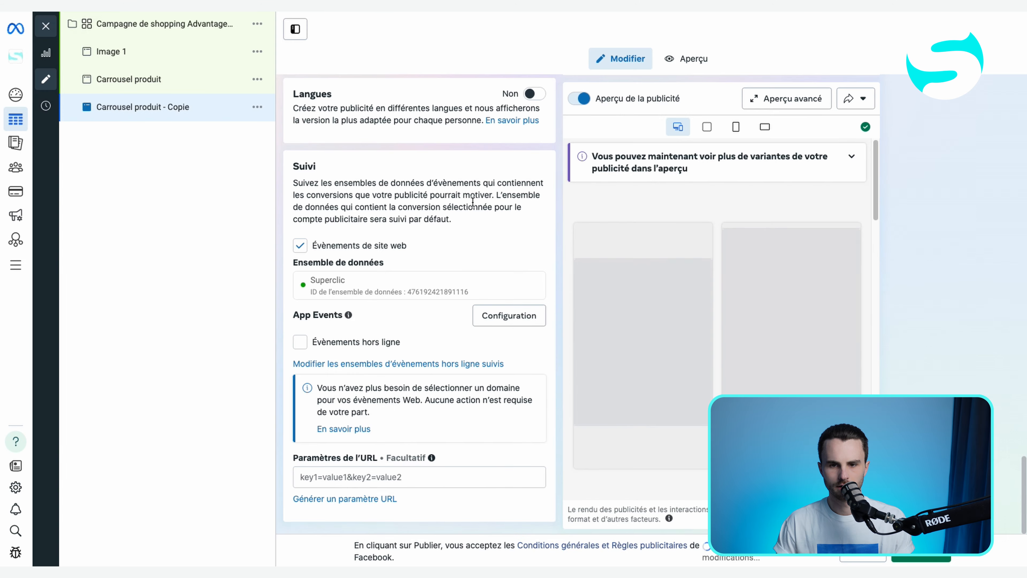
scroll(472, 202, up, 20)
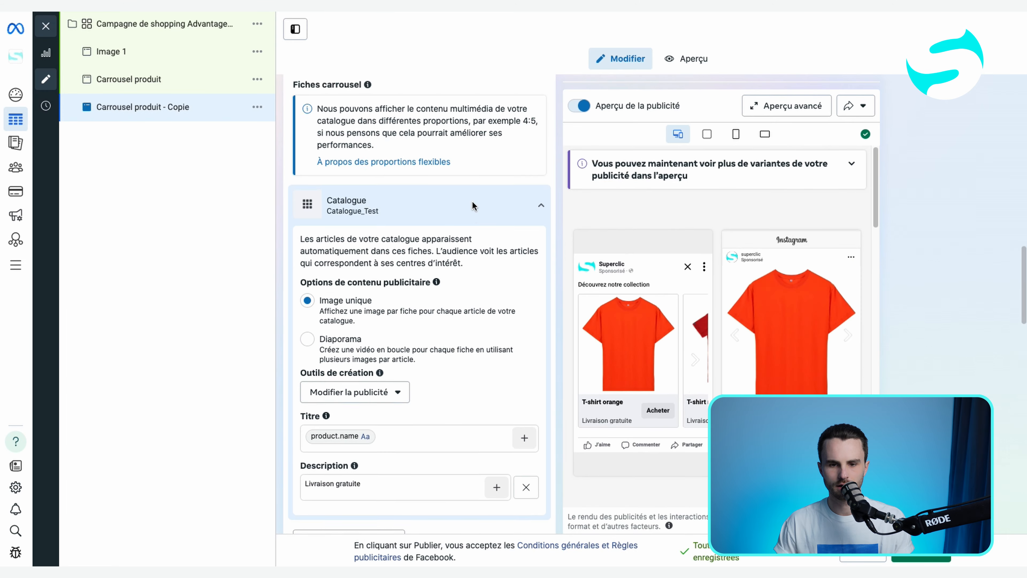
scroll(472, 201, up, 10)
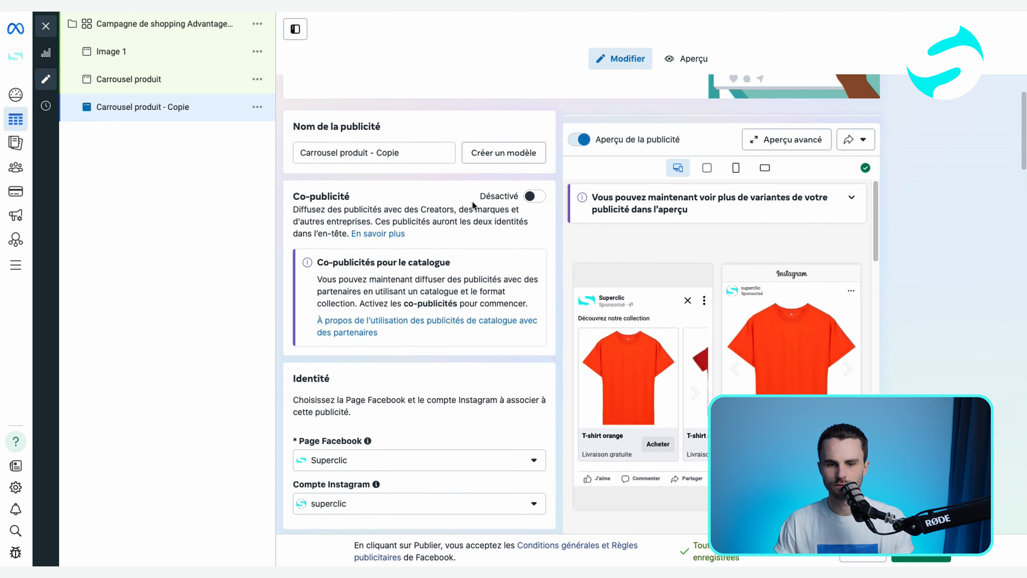
scroll(472, 200, up, 3)
scroll(471, 201, down, 5)
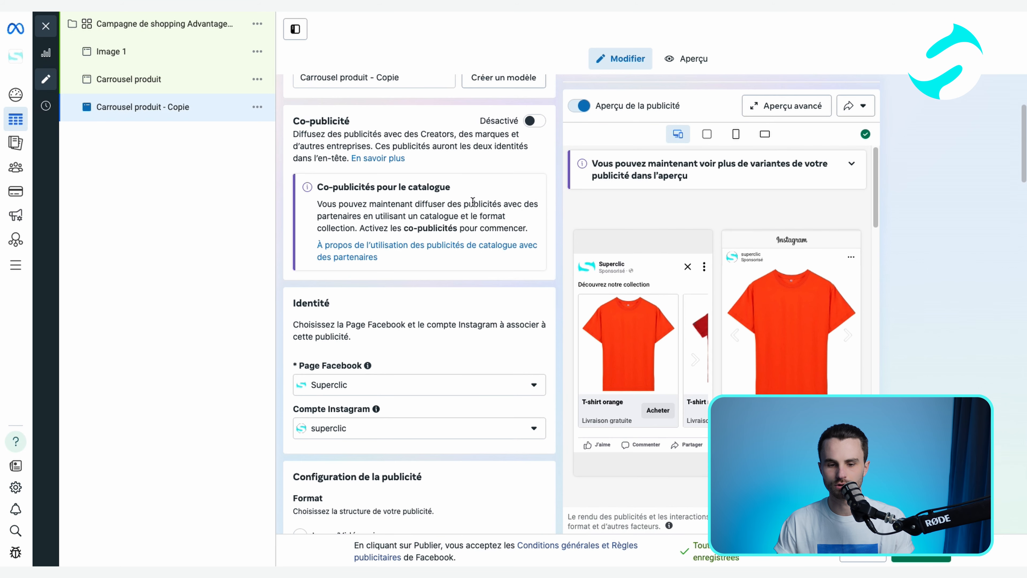
scroll(472, 201, up, 4)
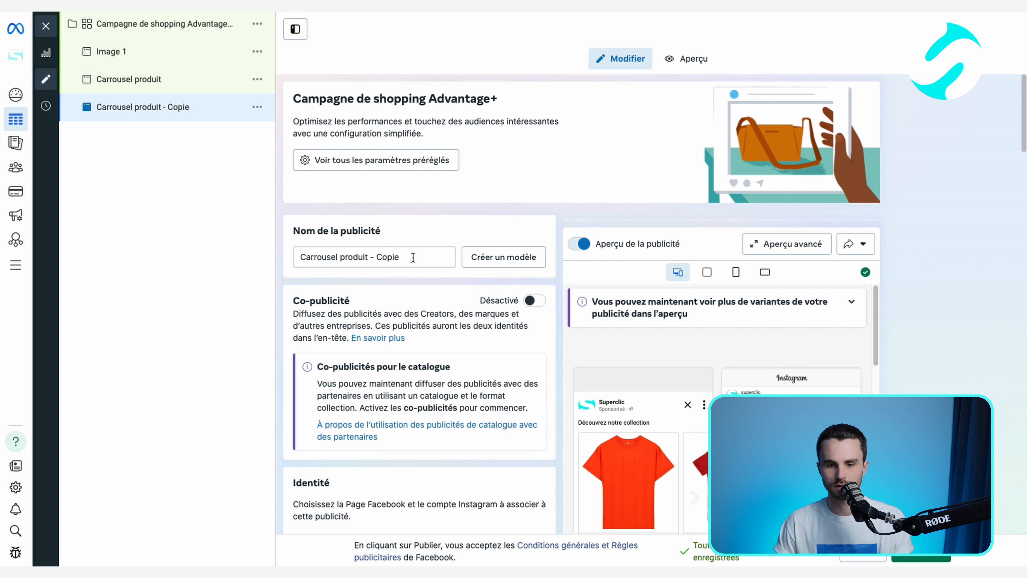
drag(413, 258, 368, 257)
key(Right)
key(BackSpace)
key(BackSpace)
key(BackSpace)
key(BackSpace)
key(BackSpace)
key(BackSpace)
key(BackSpace)
key(BackSpace)
key(BackSpace)
key(BackSpace)
key(BackSpace)
key(BackSpace)
key(BackSpace)
key(BackSpace)
key(BackSpace)
key(BackSpace)
key(BackSpace)
key(BackSpace)
key(BackSpace)
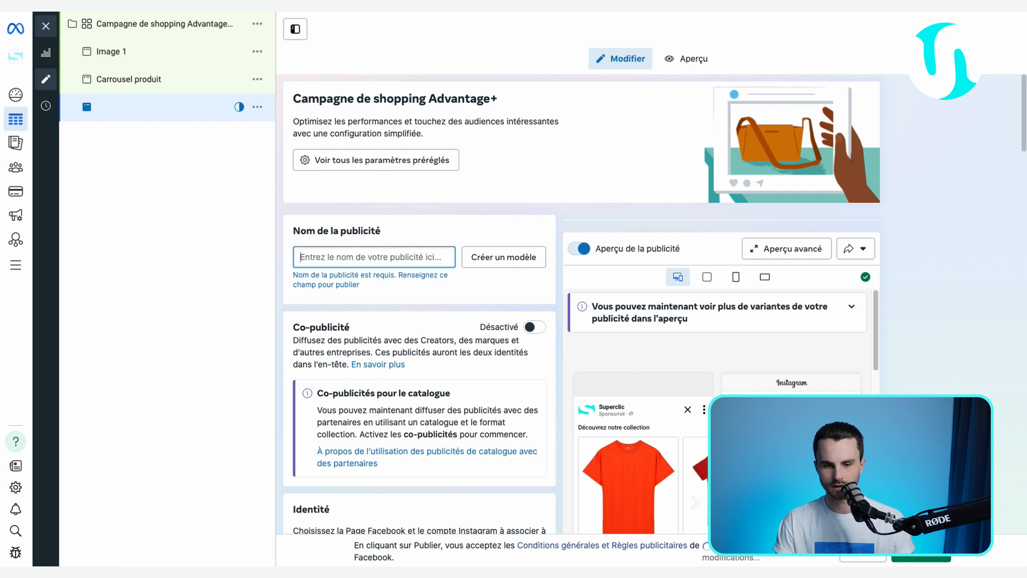
text(C)
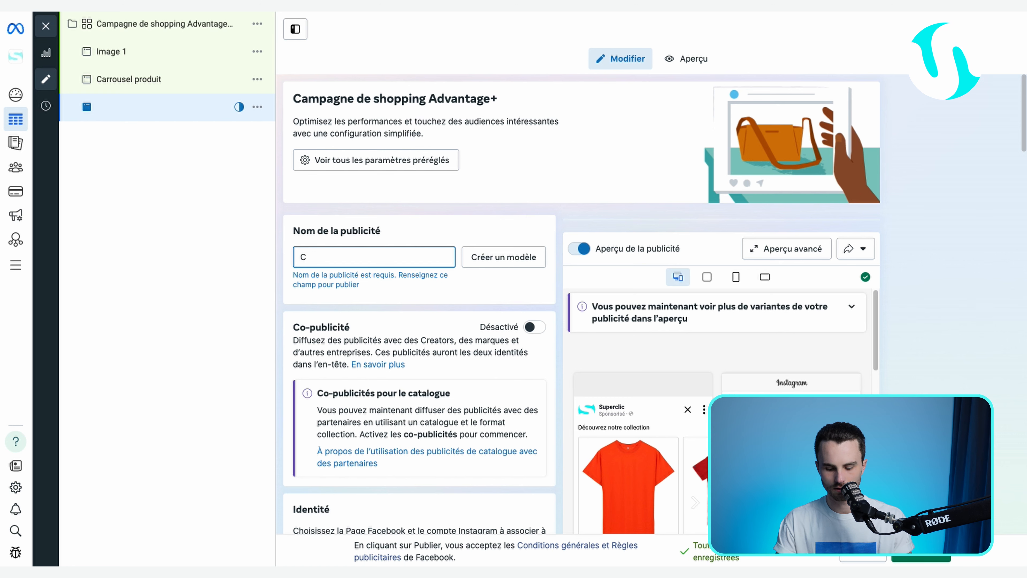
text(ollection)
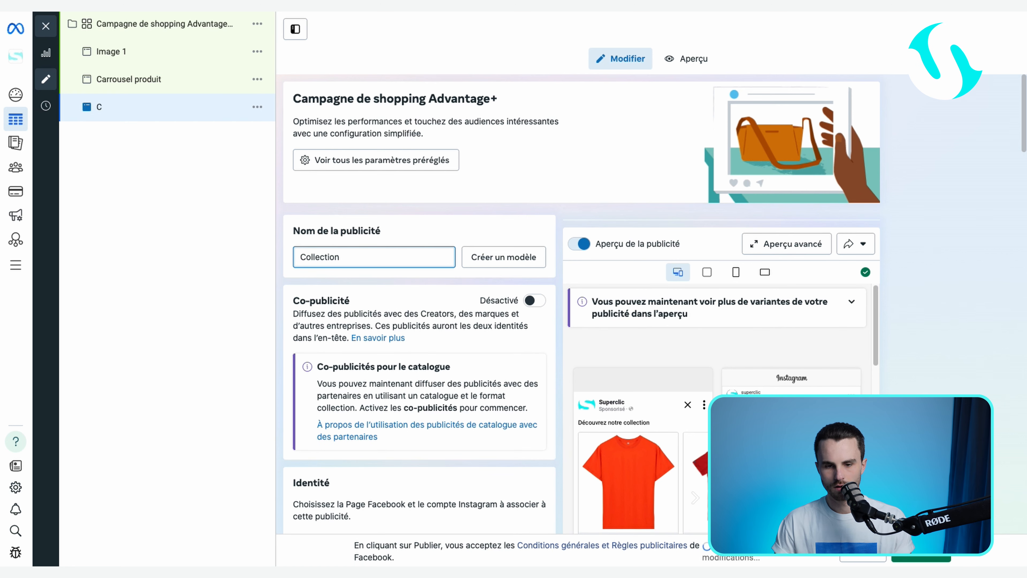
click(386, 279)
Change the Collection ad's format to Collection and turn its ad preview on
scroll(386, 278, down, 2)
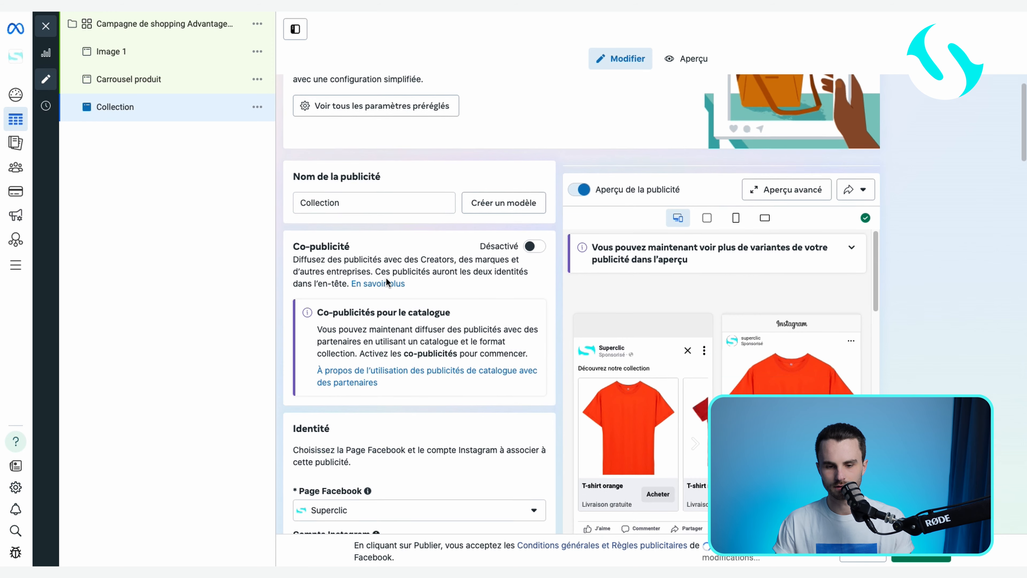
scroll(386, 282, down, 9)
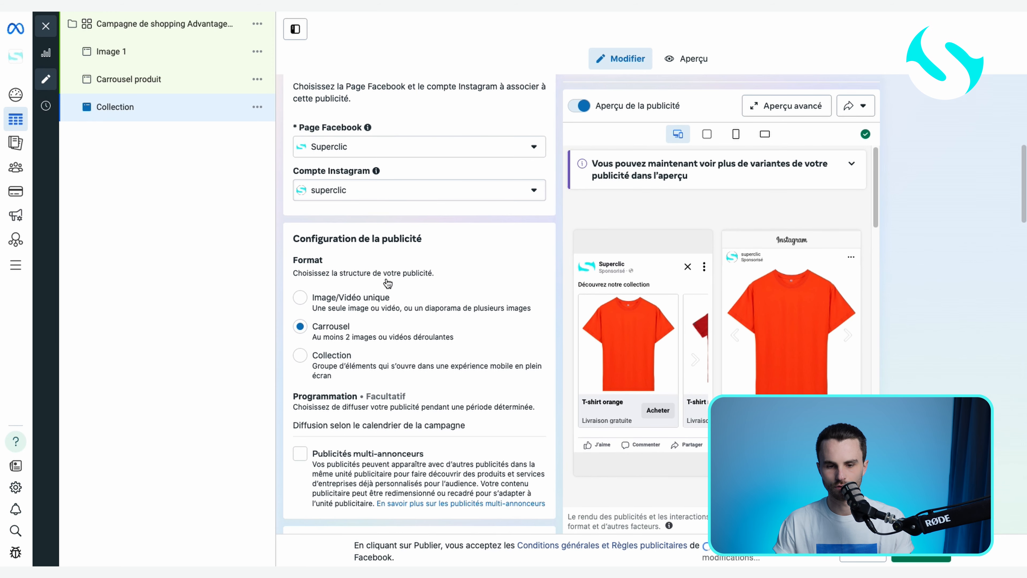
click(300, 355)
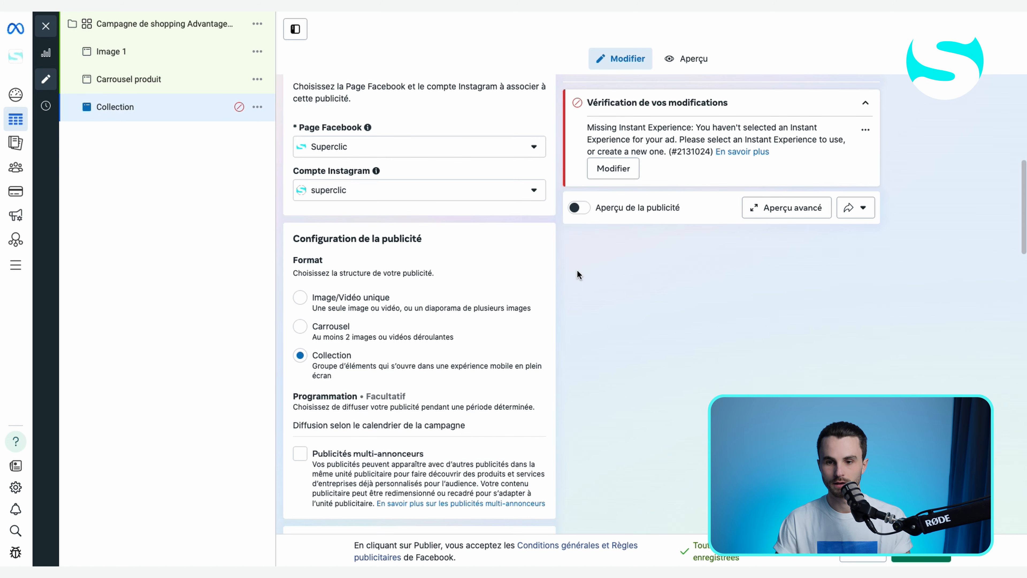
click(585, 207)
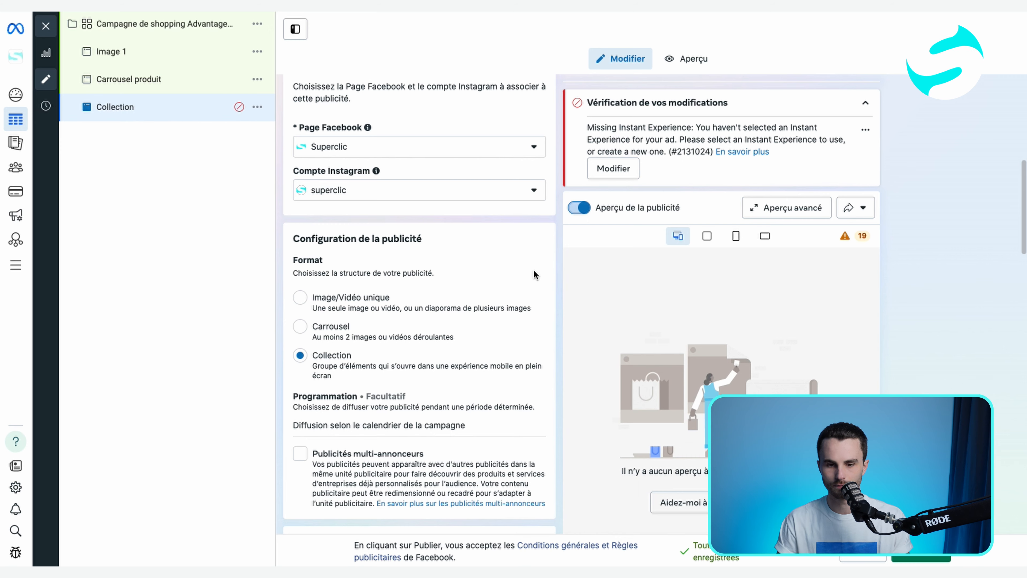
Set the Collection ad's main text to "Découvrez notre collection" and its title to "T-shirt en coton"
scroll(534, 275, down, 7)
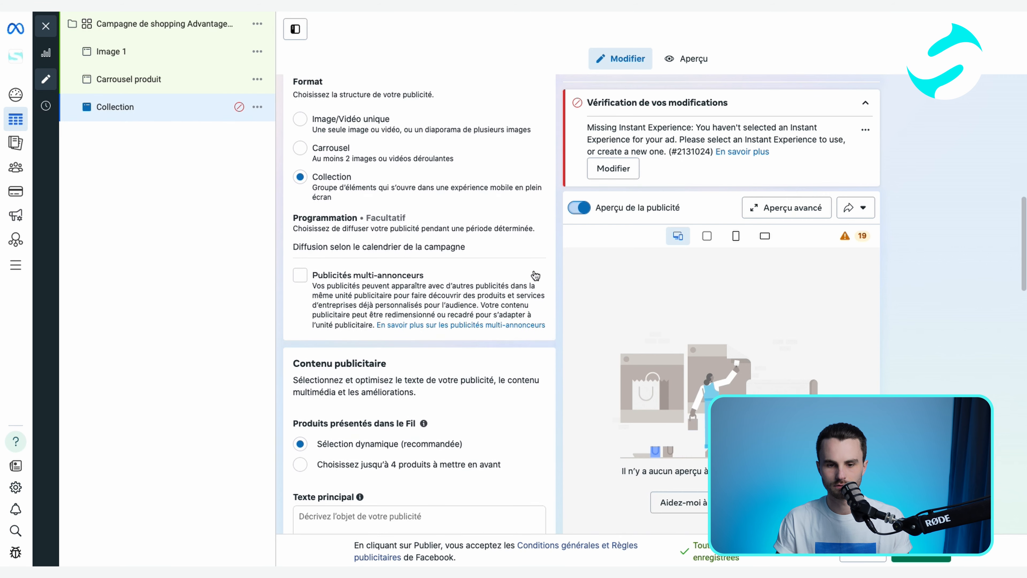
scroll(536, 276, down, 3)
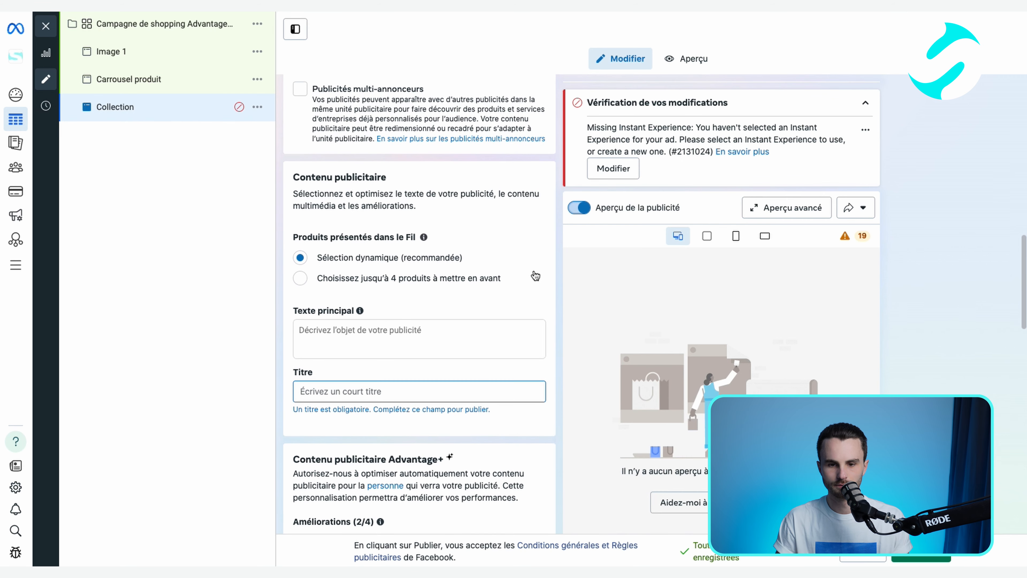
click(372, 297)
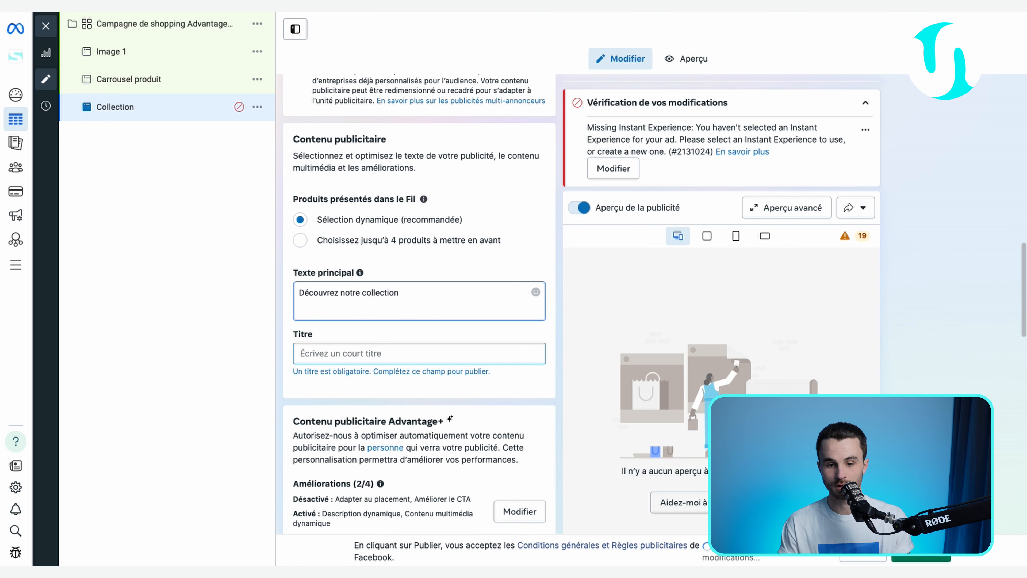
click(354, 353)
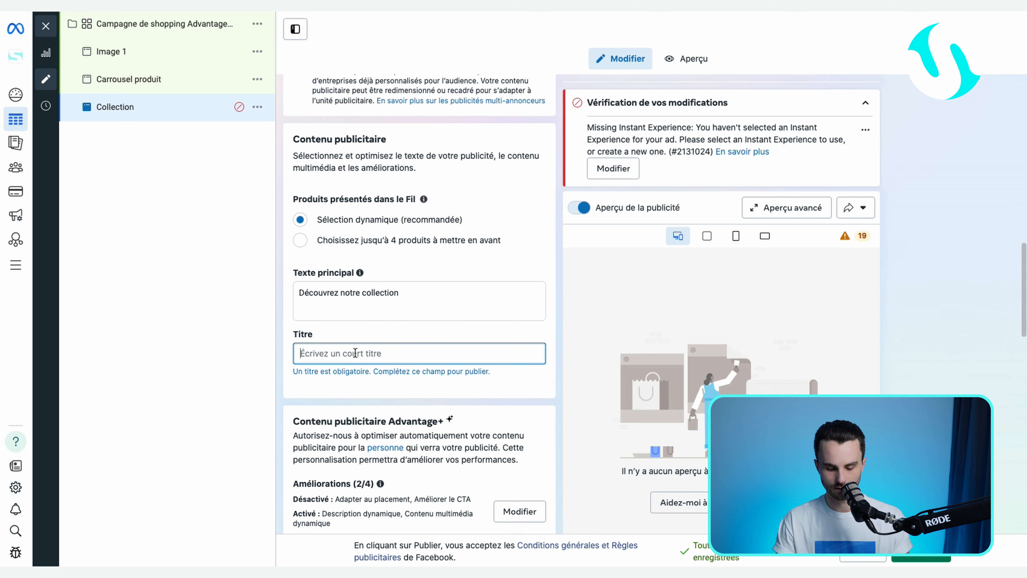
text(T)
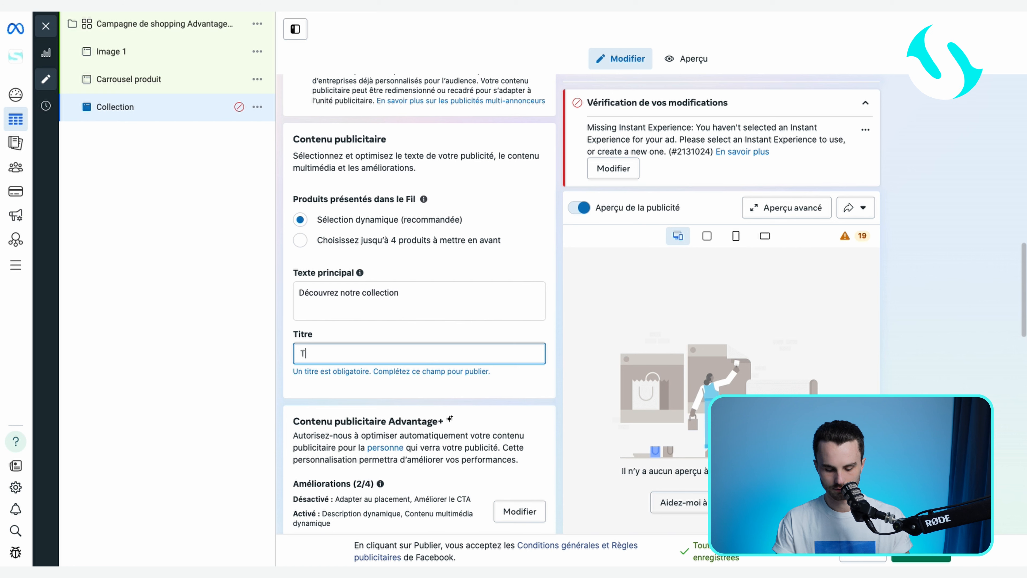
text(-shirt en coton)
click(550, 375)
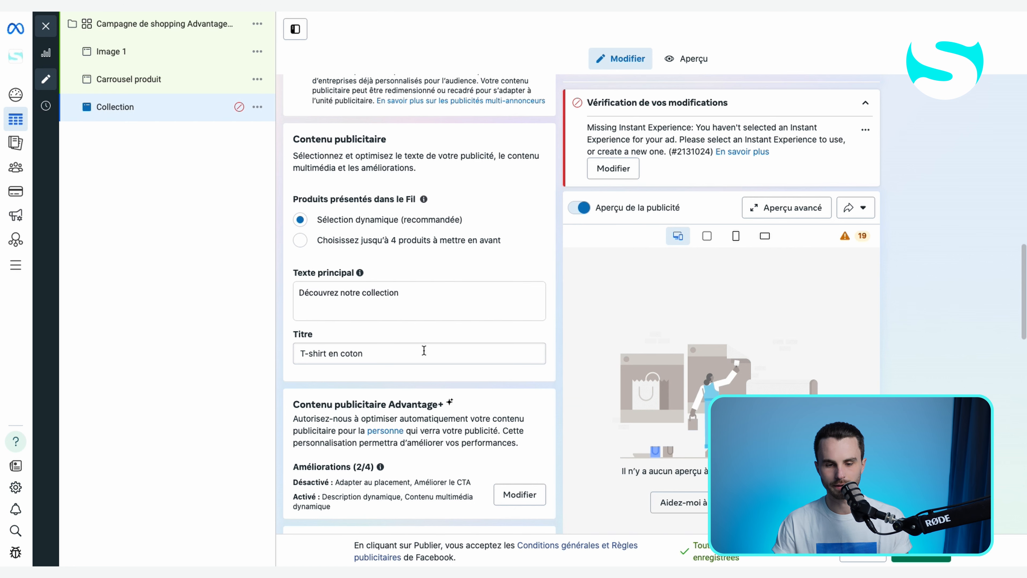
Create a new Instant Experience for the Collection ad from the Vitrine template
scroll(545, 379, down, 3)
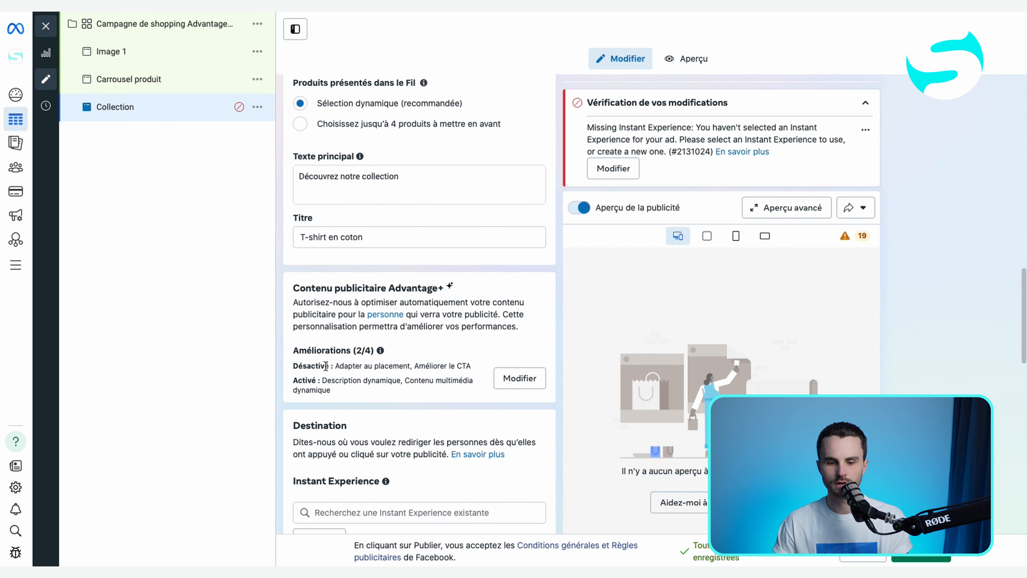
scroll(550, 409, down, 4)
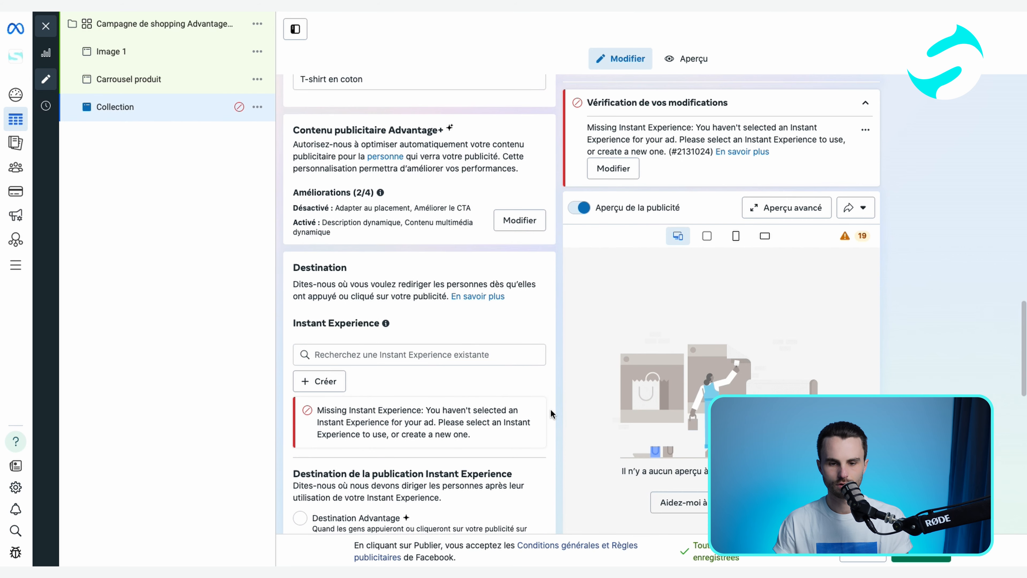
scroll(550, 408, down, 1)
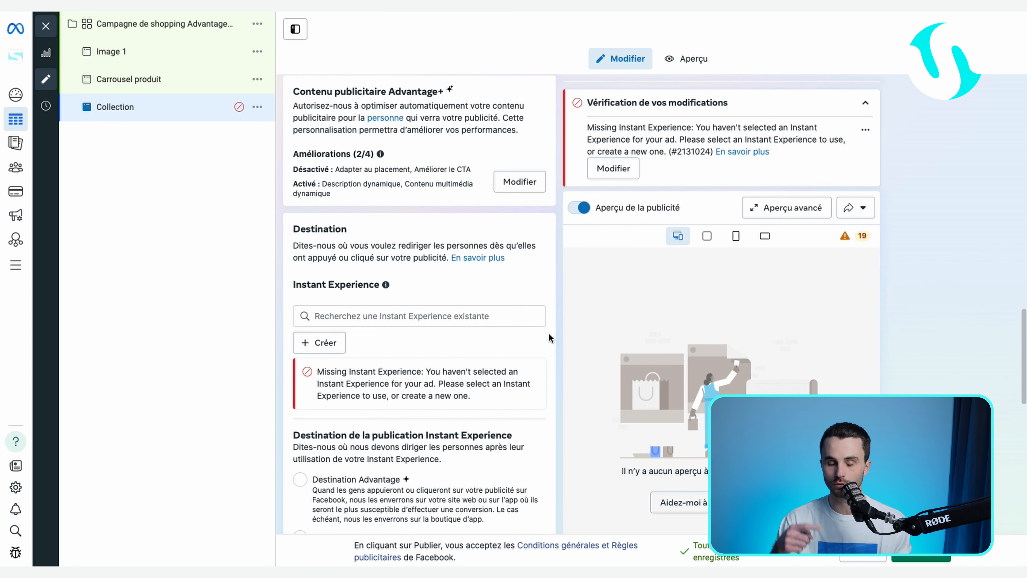
click(335, 348)
click(388, 321)
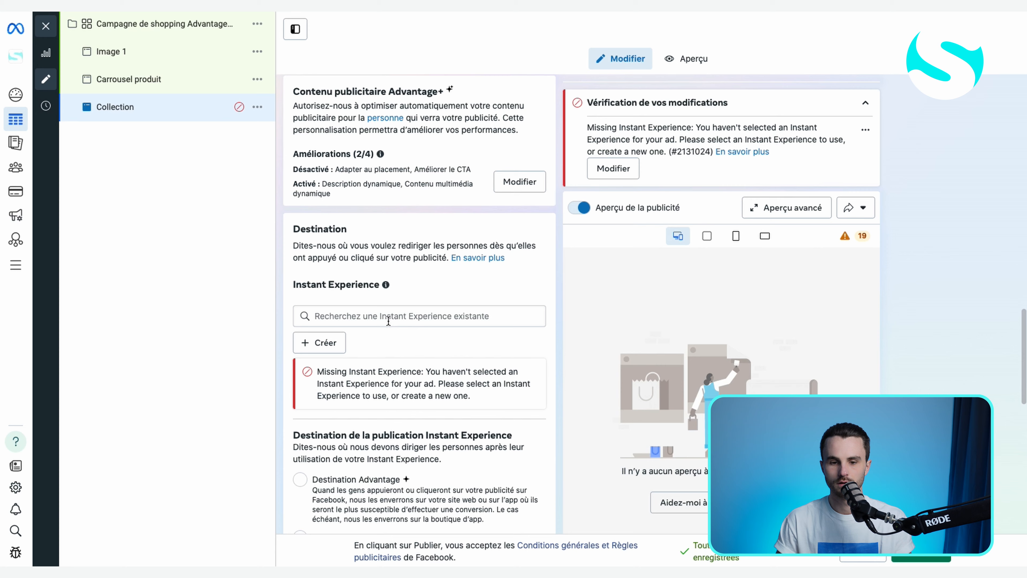
click(333, 343)
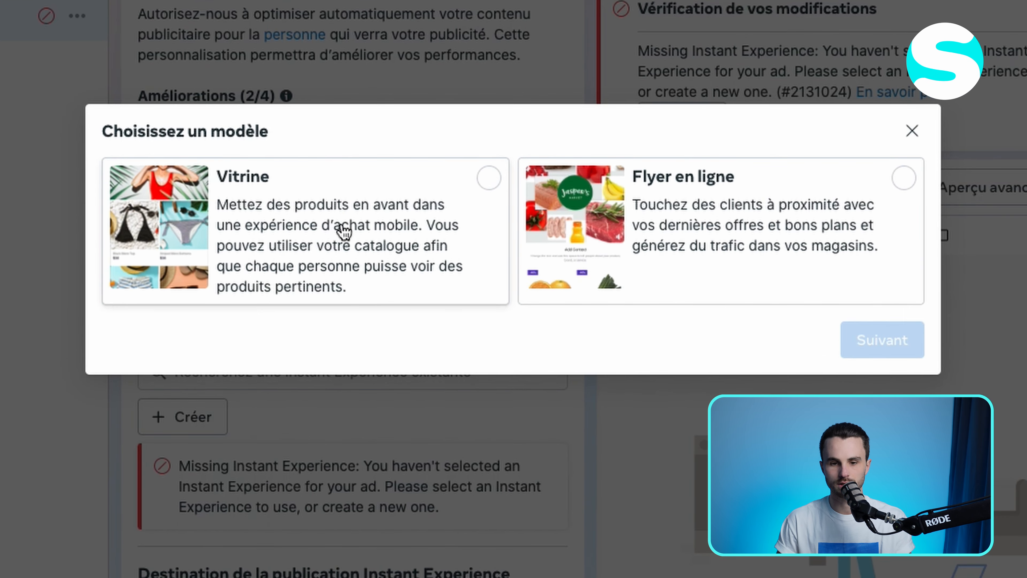
click(386, 231)
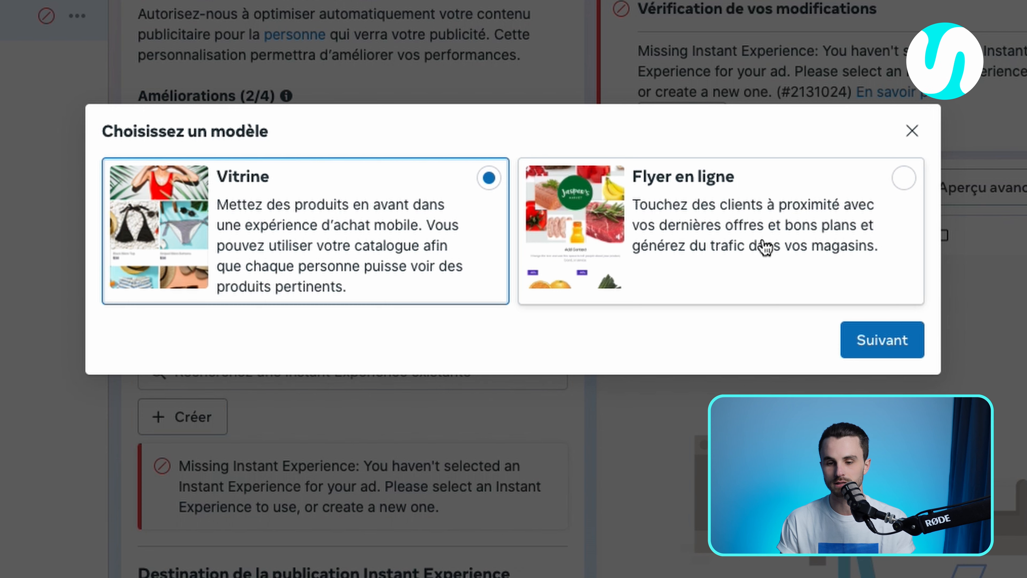
click(876, 348)
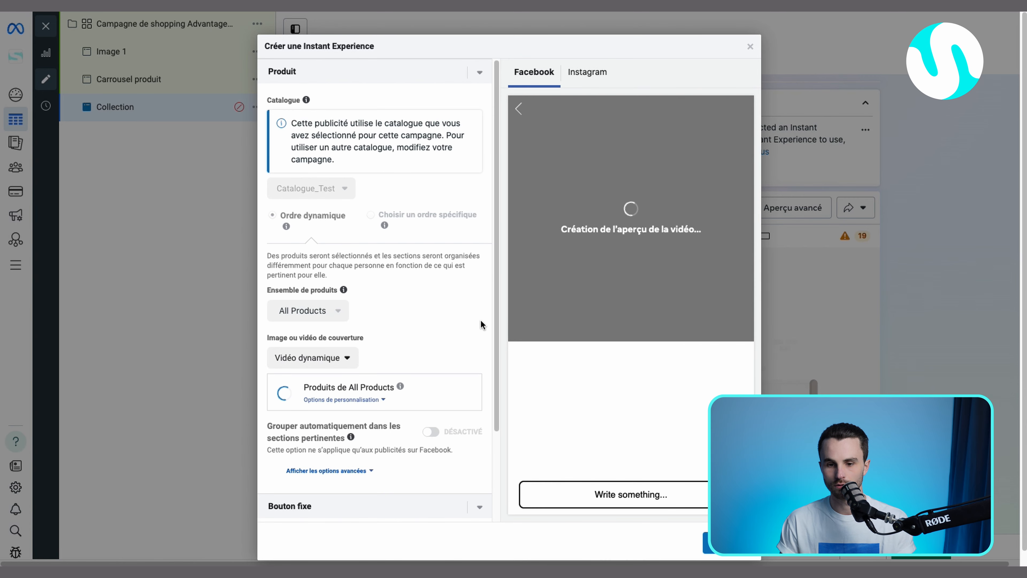
Review the Instant Experience's catalogue, product order, product set and fixed button settings
scroll(484, 326, down, 1)
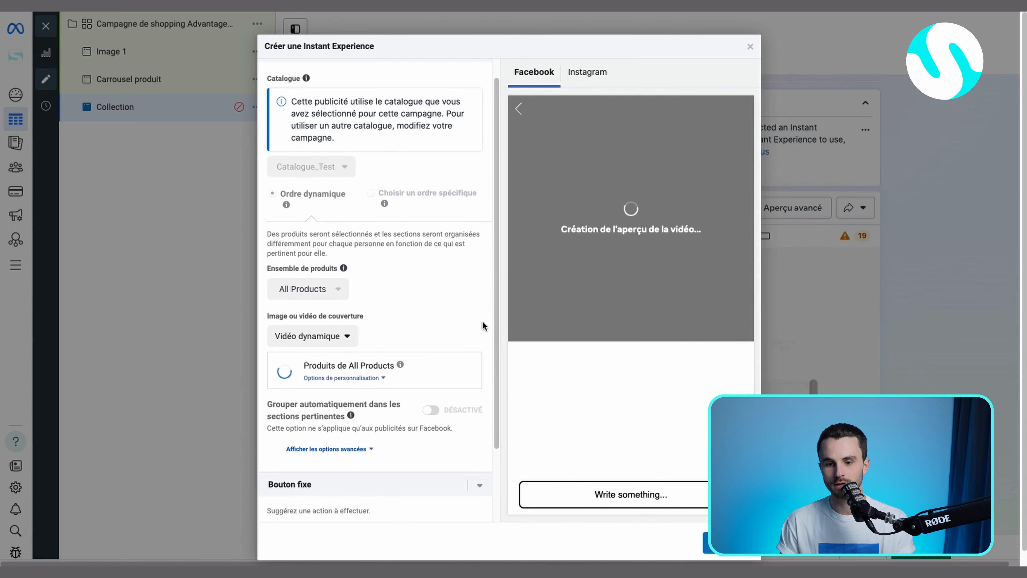
scroll(484, 326, up, 1)
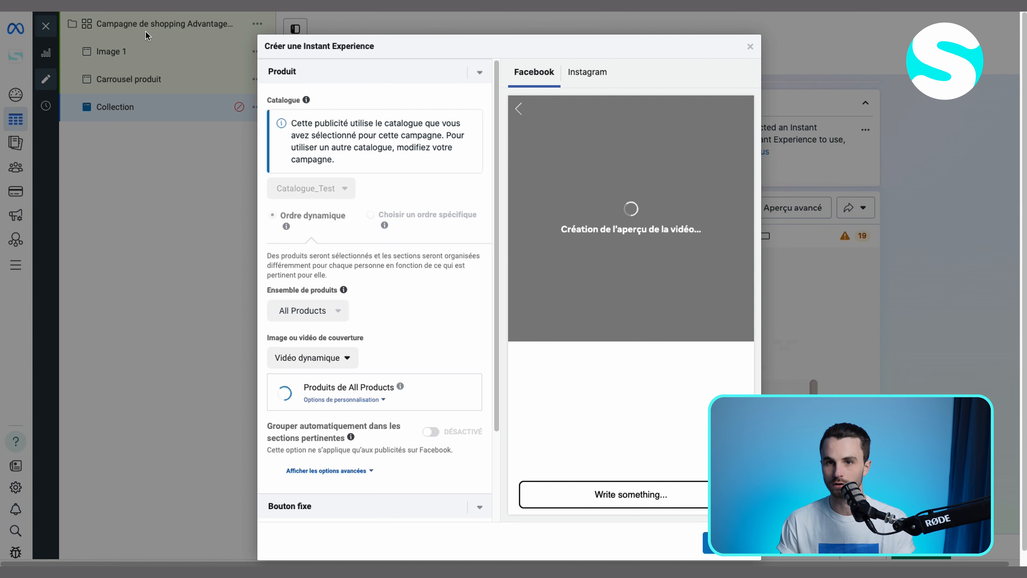
mouse_move(286, 226)
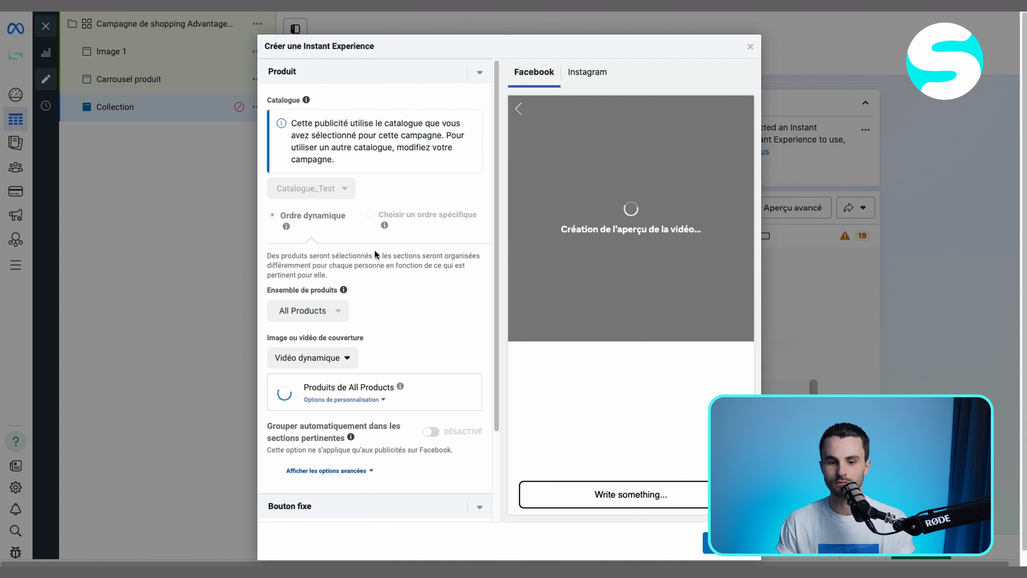
mouse_move(380, 223)
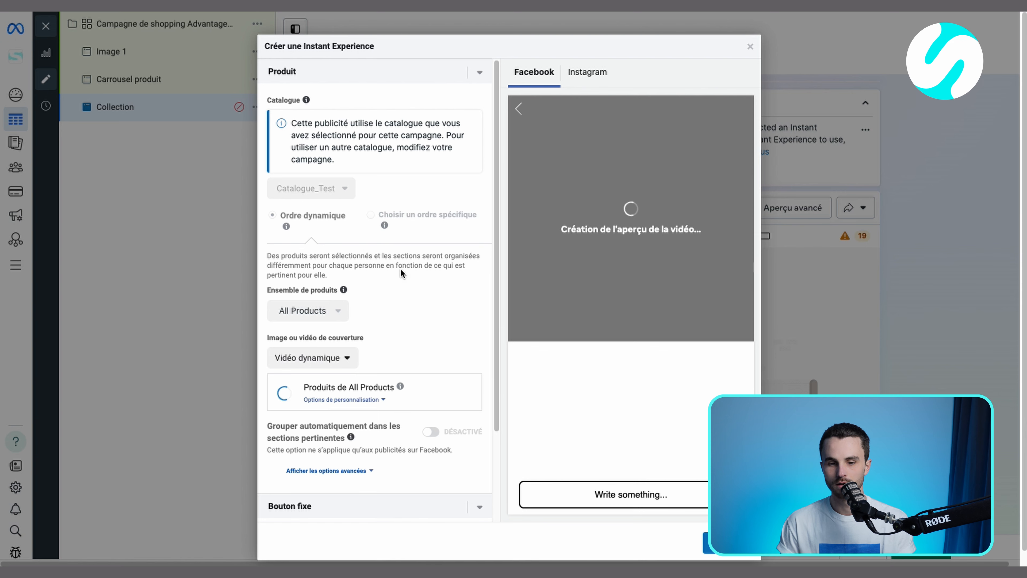
scroll(400, 296, down, 2)
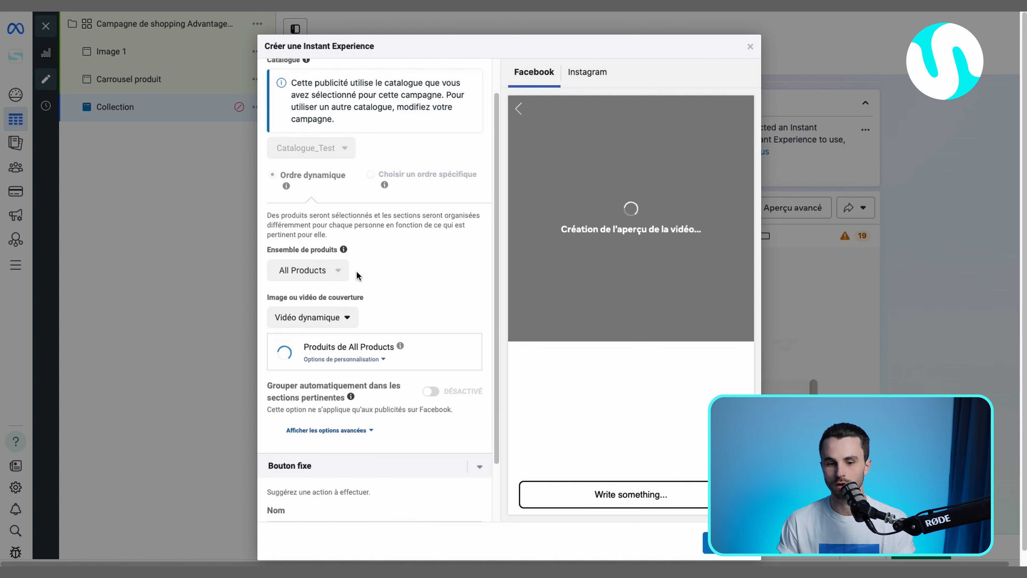
scroll(427, 291, down, 2)
scroll(428, 291, down, 1)
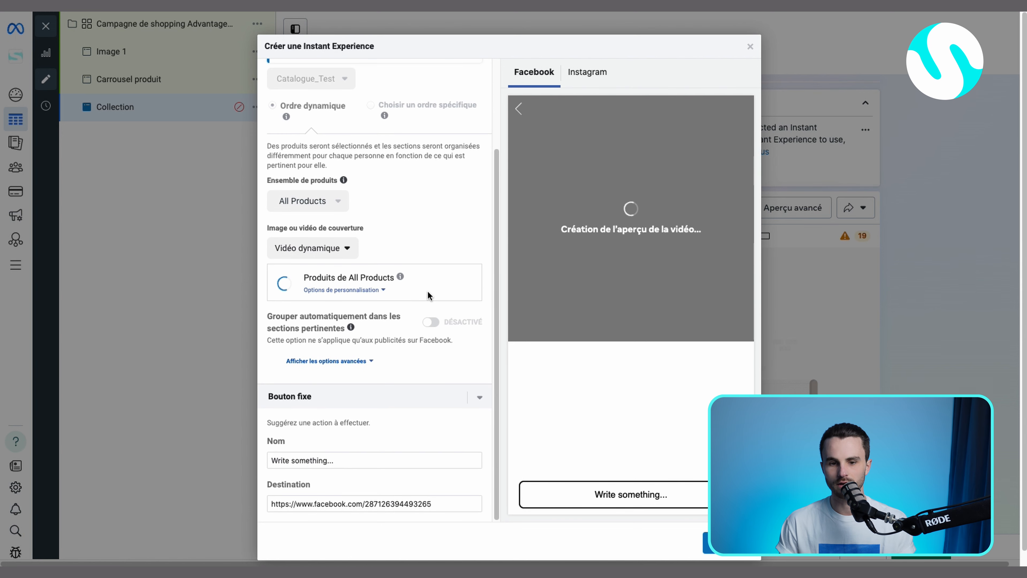
Set the Instant Experience's cover type to Image and use the 1080 × 1080 picture 3.png from the account images
click(346, 250)
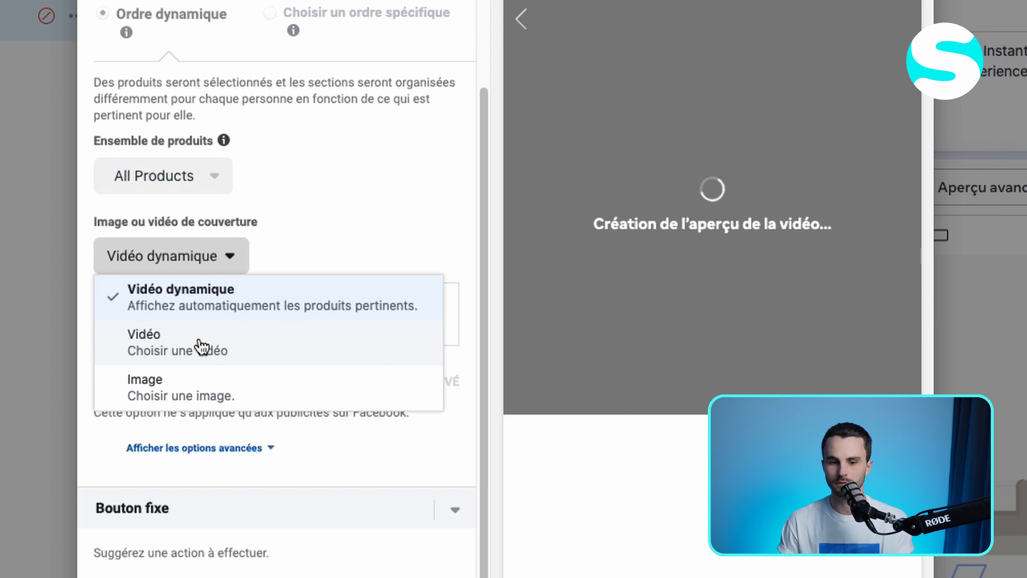
click(200, 388)
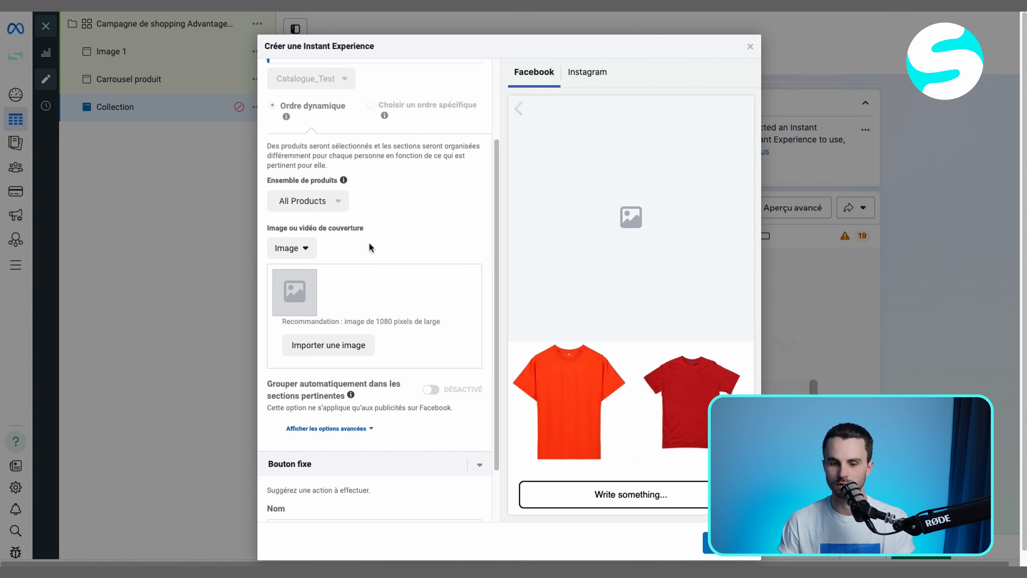
click(330, 343)
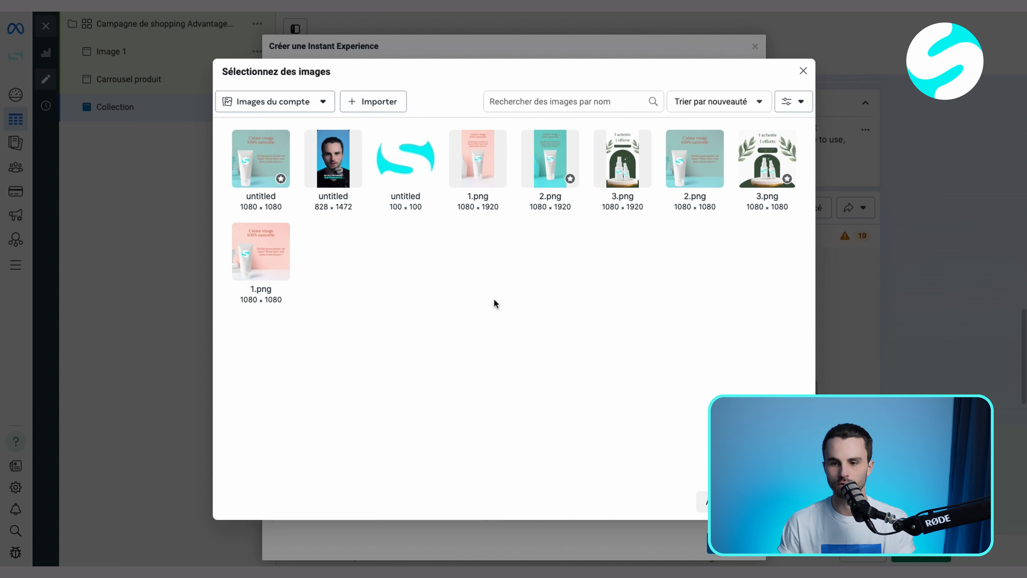
click(748, 174)
click(780, 502)
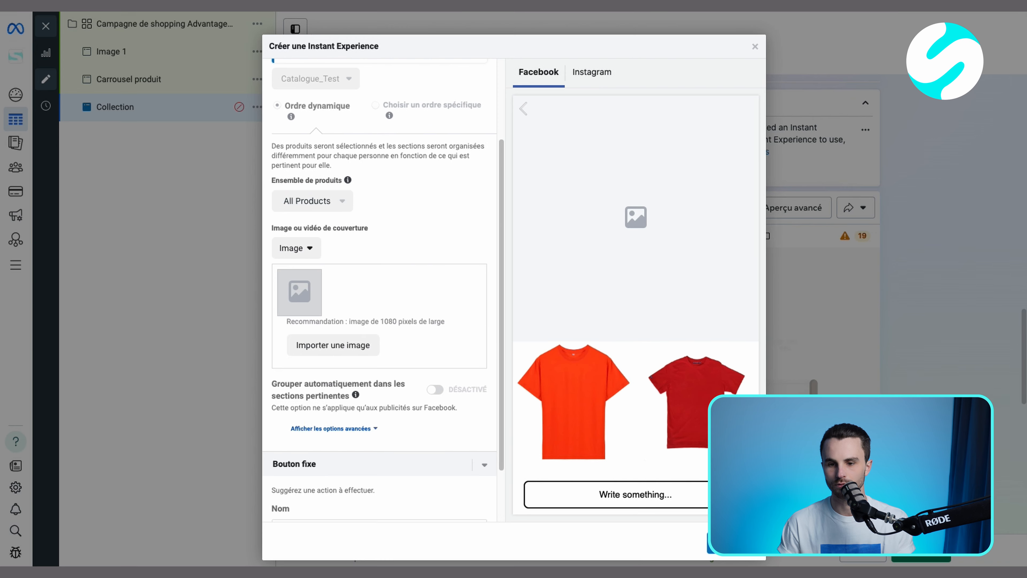
mouse_move(464, 386)
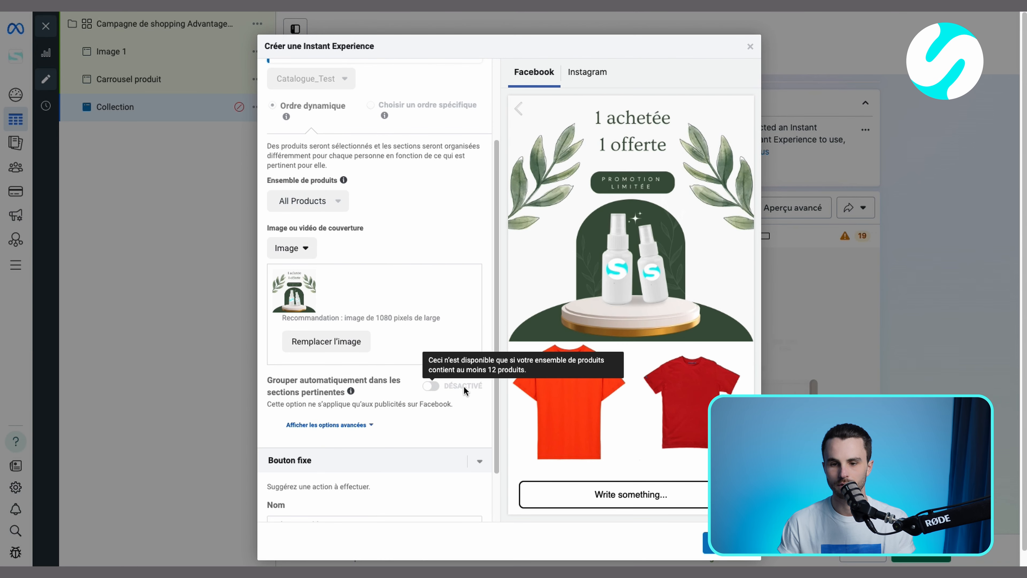
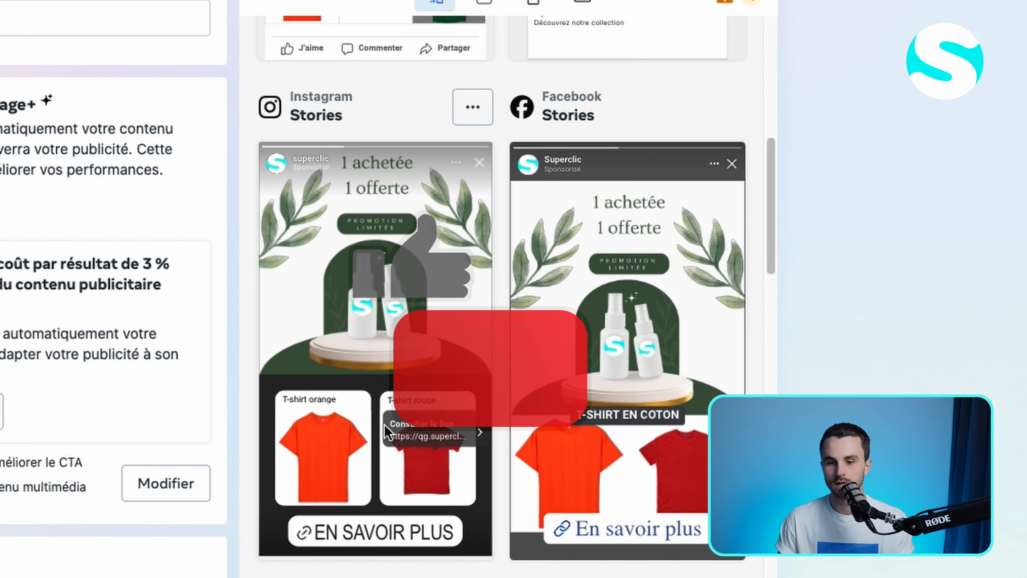
Examine the Collection ad's previews for Facebook and Instagram placements, including Stories, Explorer, Marketplace and Reels
scroll(612, 364, down, 8)
scroll(612, 364, down, 3)
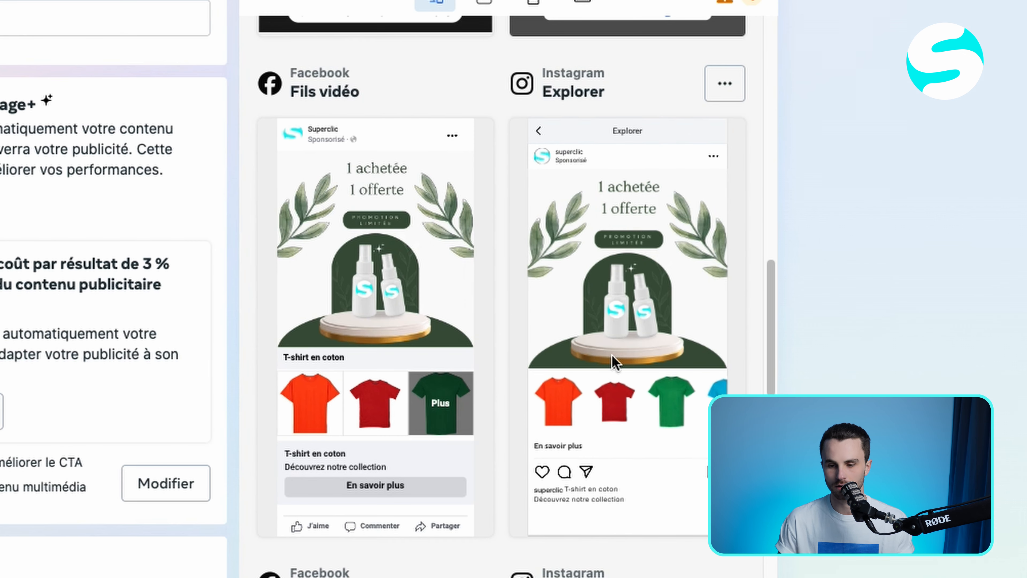
scroll(615, 279, down, 2)
scroll(615, 279, up, 3)
scroll(614, 277, down, 10)
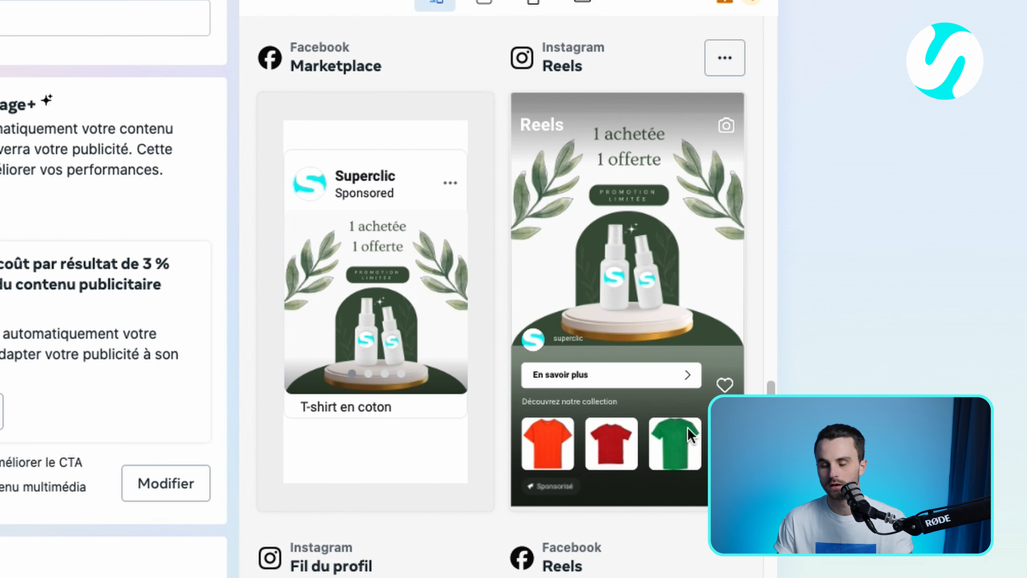
scroll(629, 254, up, 1)
scroll(629, 253, up, 10)
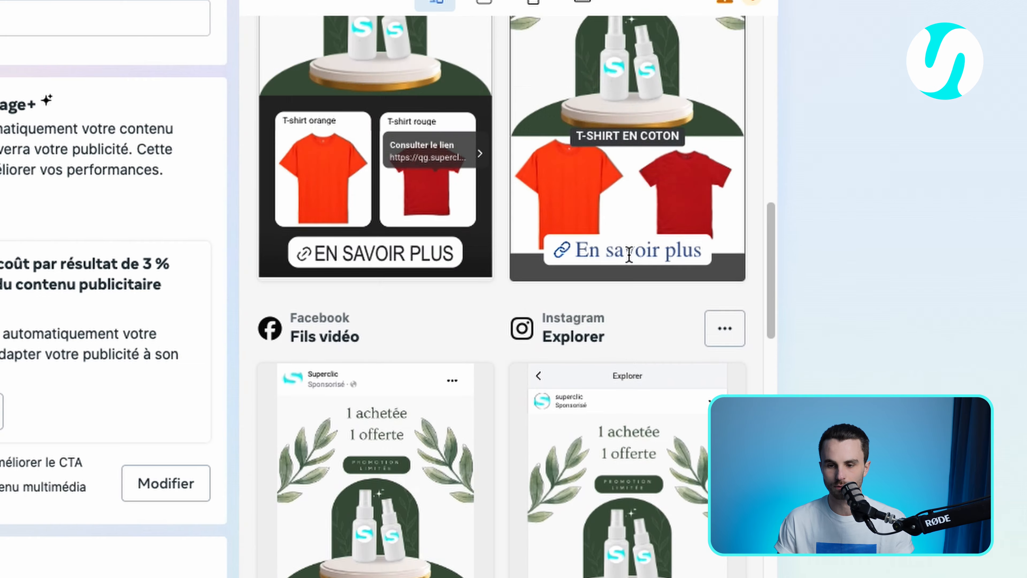
scroll(630, 261, up, 5)
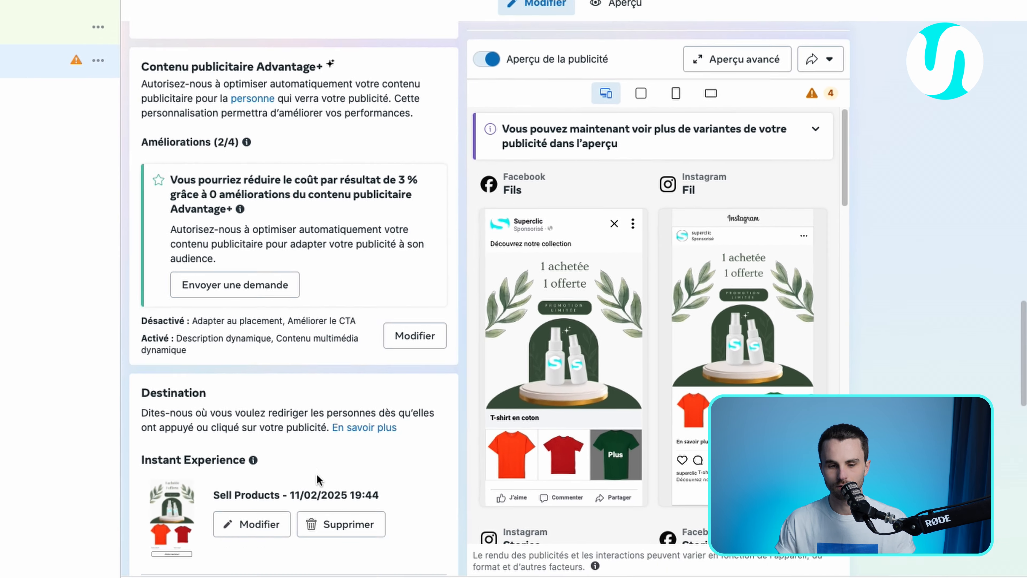
Review the Collection ad's Instant Experience destination, application and tracking settings, and inspect the ad's warning
scroll(440, 454, down, 7)
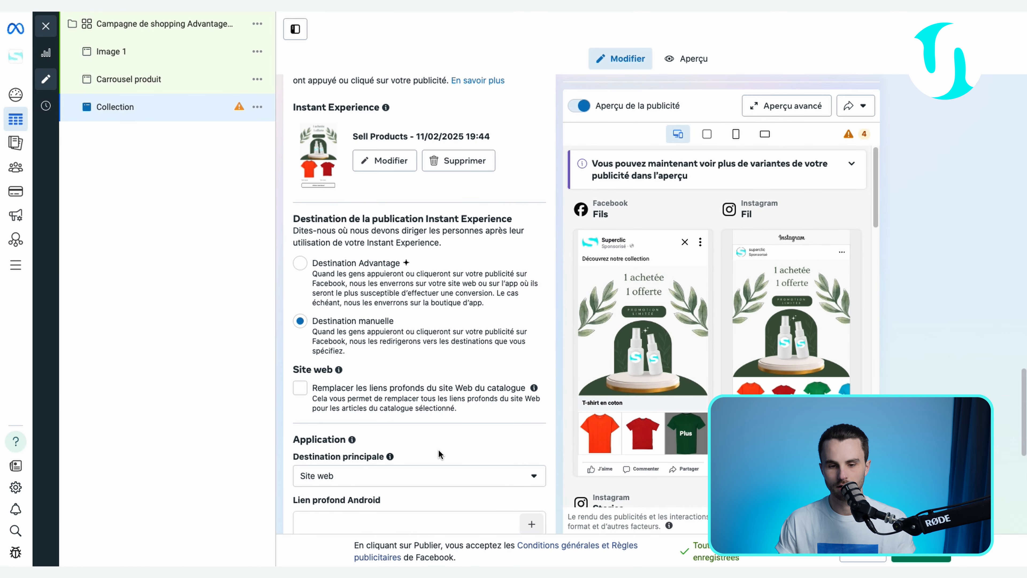
scroll(440, 454, down, 1)
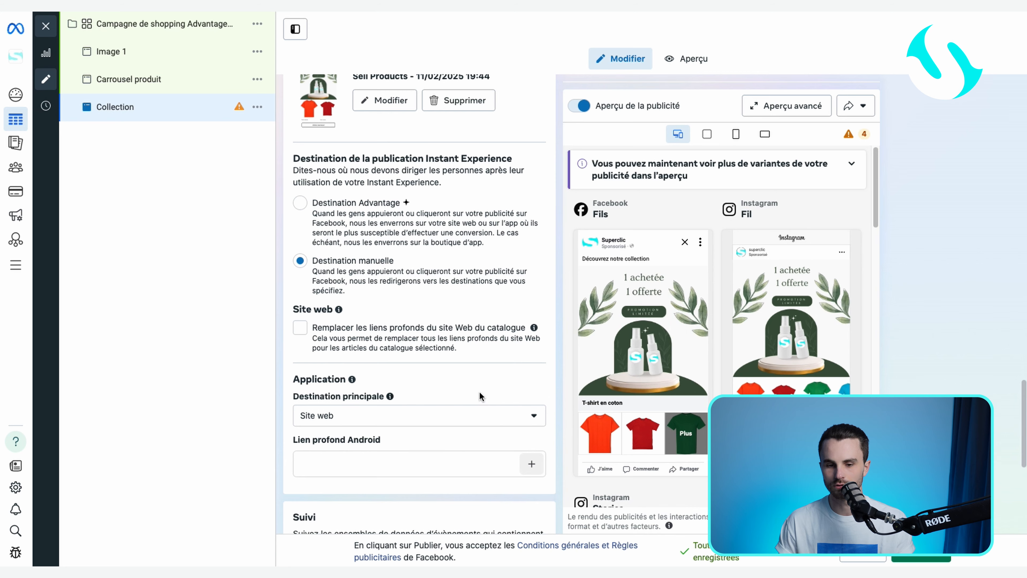
scroll(473, 400, down, 2)
scroll(470, 398, down, 6)
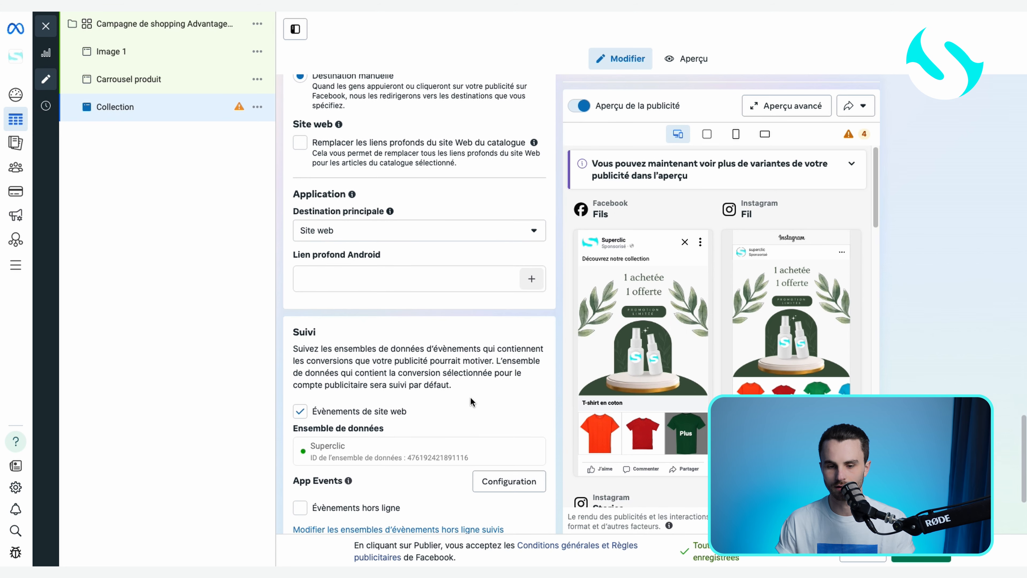
scroll(472, 402, down, 1)
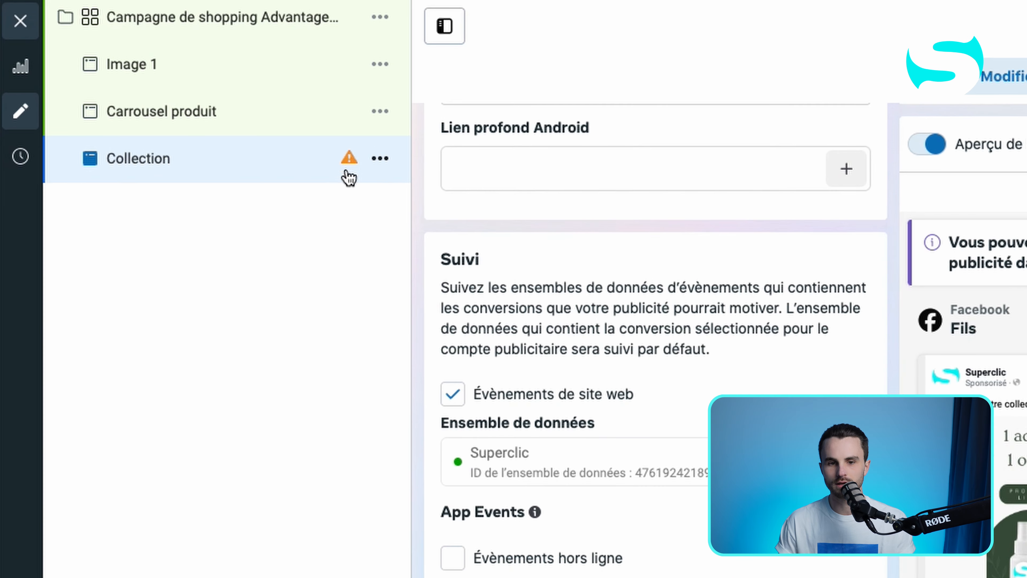
mouse_move(348, 169)
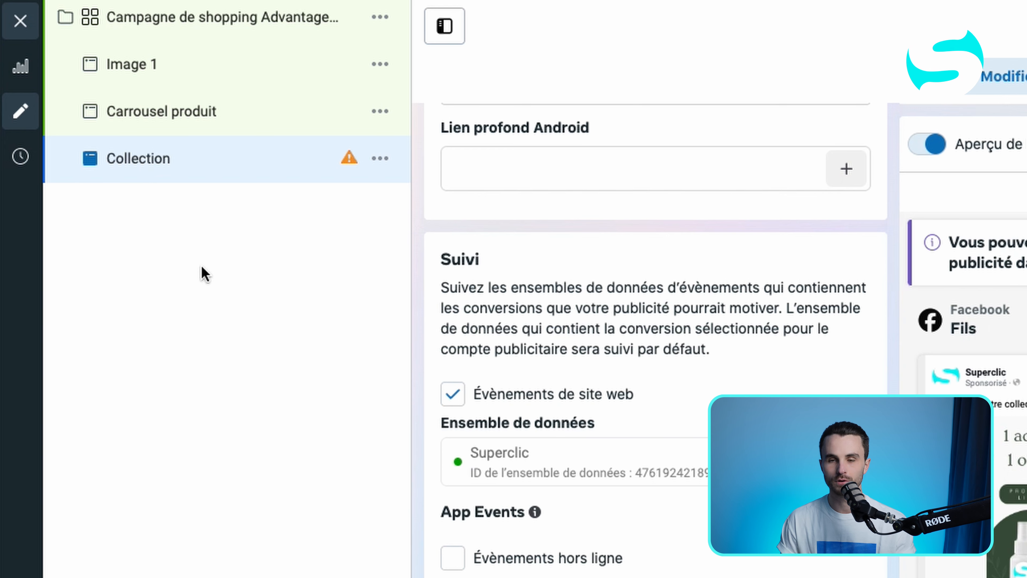
Turn off the draft Advantage+ shopping campaign in the campaign list and reopen its Collection ad for editing
click(22, 24)
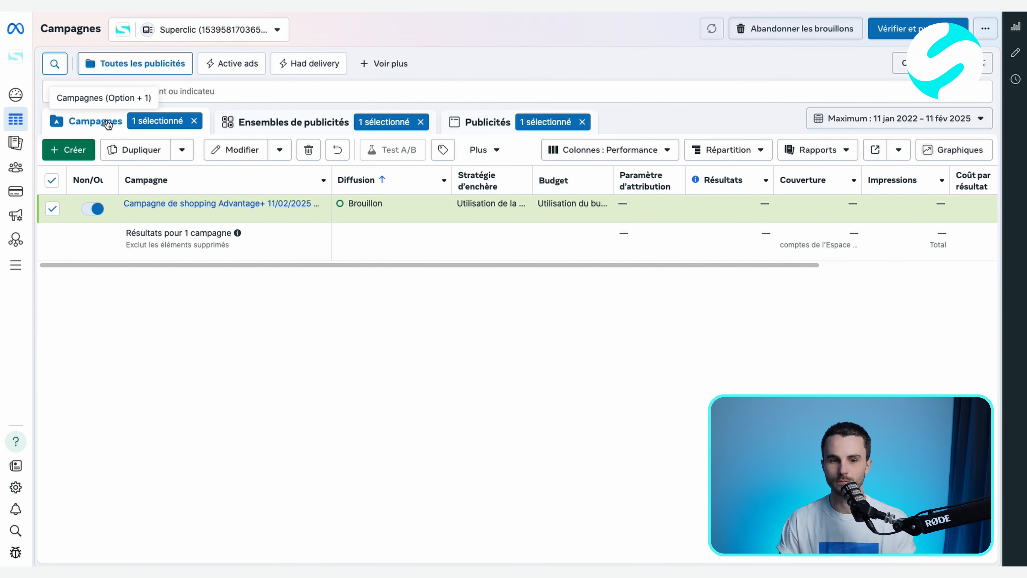
click(93, 208)
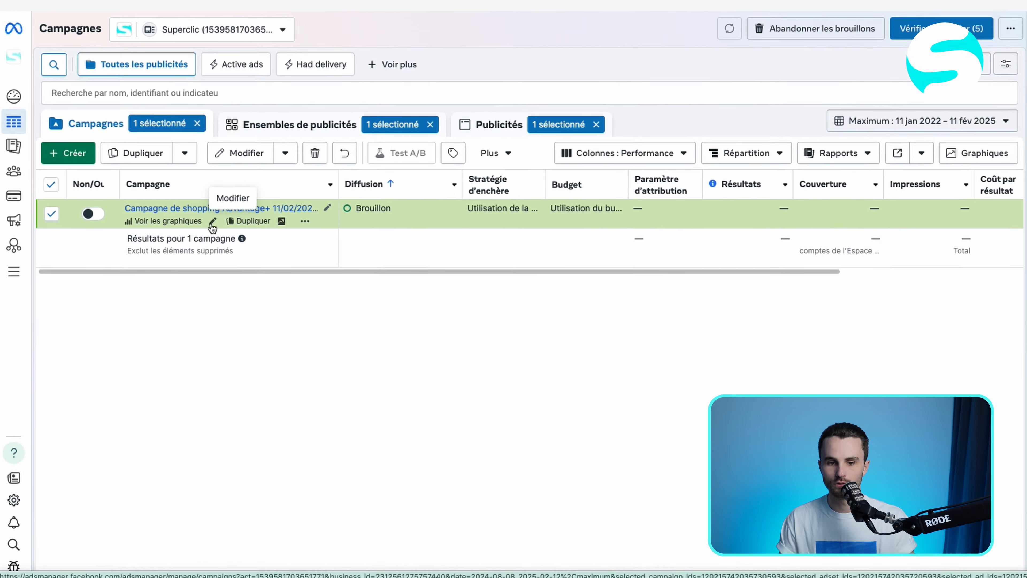
click(268, 303)
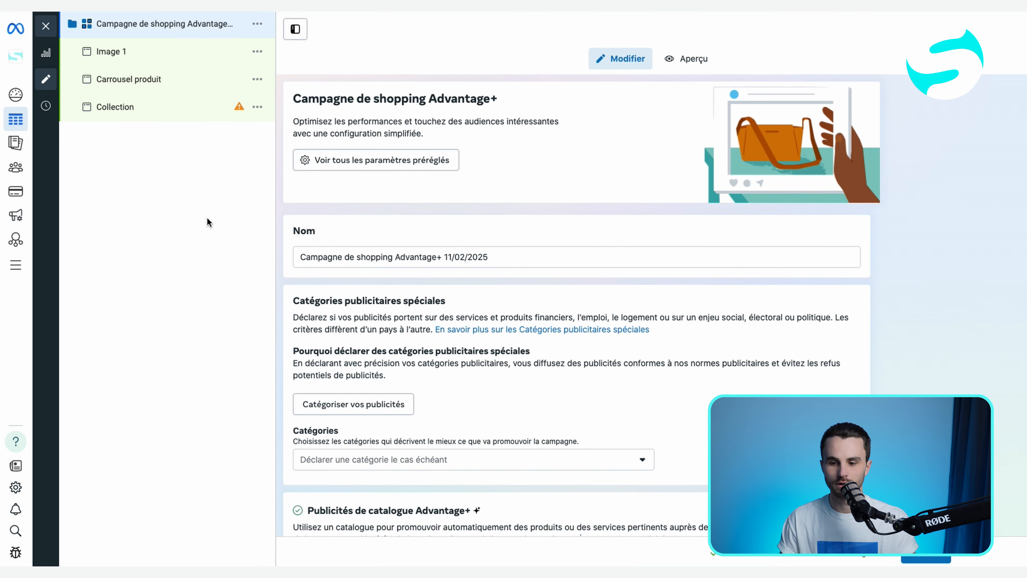
click(159, 117)
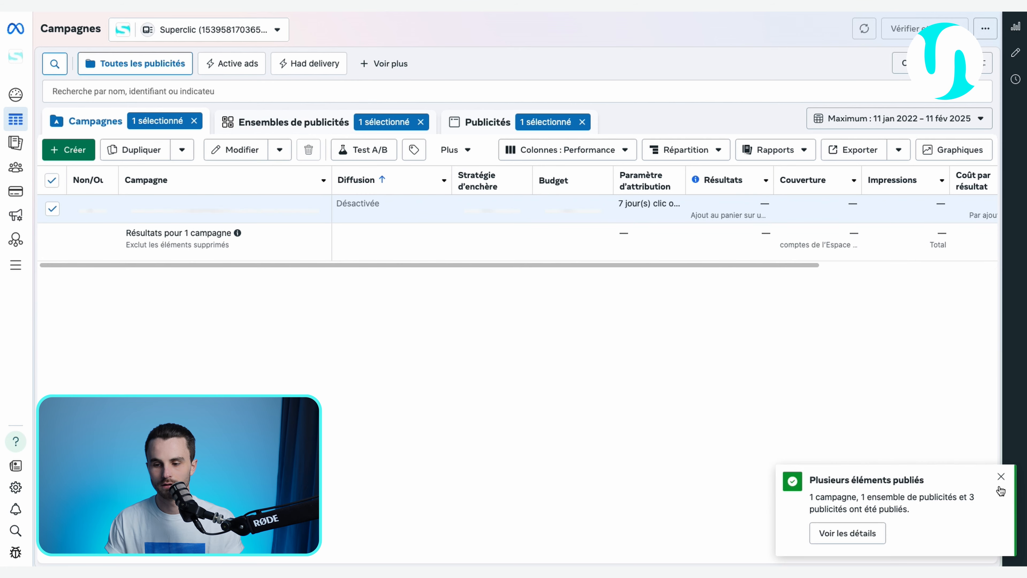
Dismiss the publication notice and reload the campaign list to bring up the published campaign
click(1001, 477)
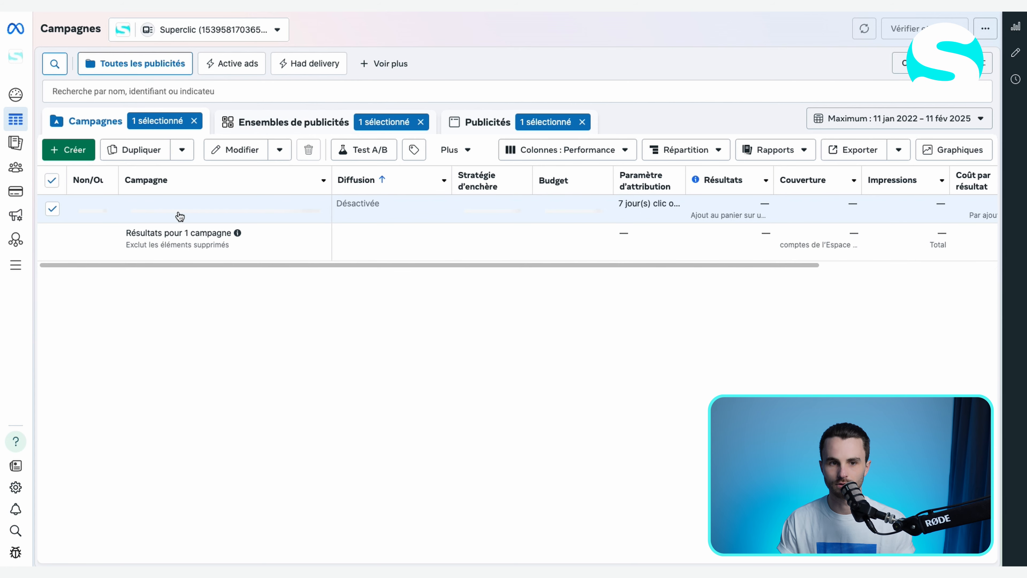
key(super+r)
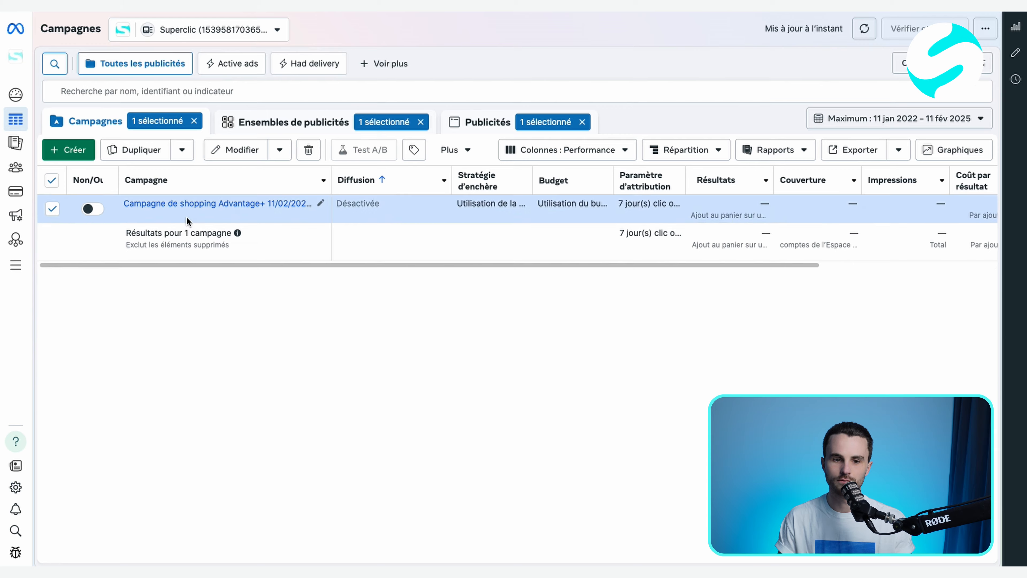
mouse_move(208, 216)
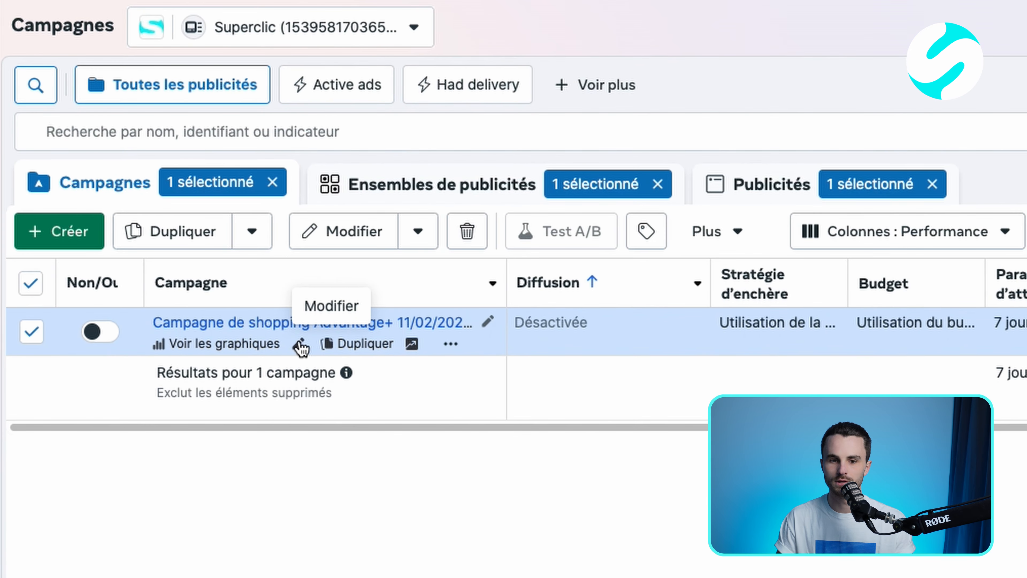
Reopen the published Advantage+ shopping campaign for editing and review its catalogue, performance goal, budget, schedule and beneficiary settings
click(299, 343)
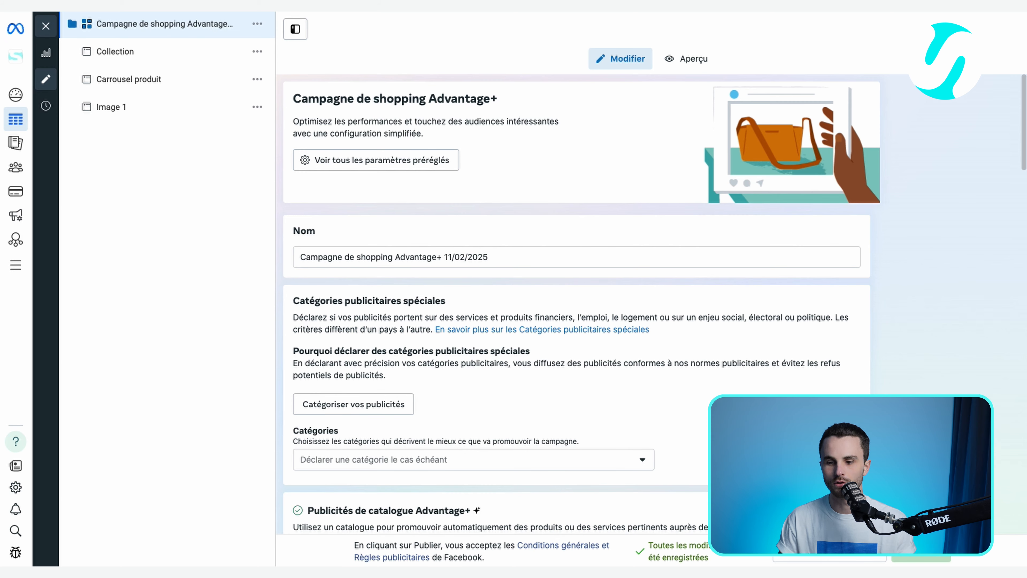
scroll(574, 304, down, 10)
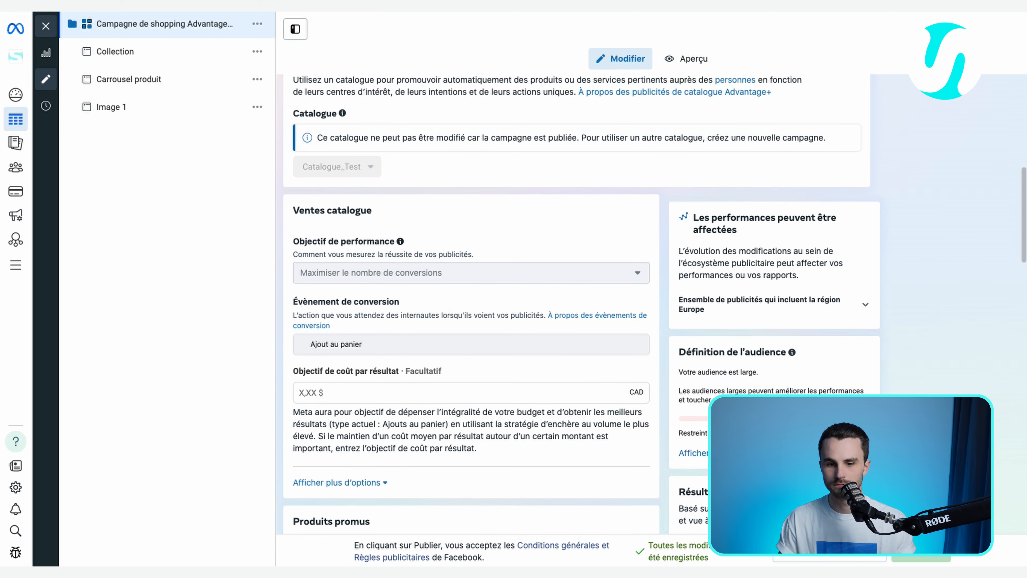
scroll(575, 303, down, 8)
scroll(470, 304, down, 5)
scroll(471, 304, down, 8)
scroll(471, 304, down, 7)
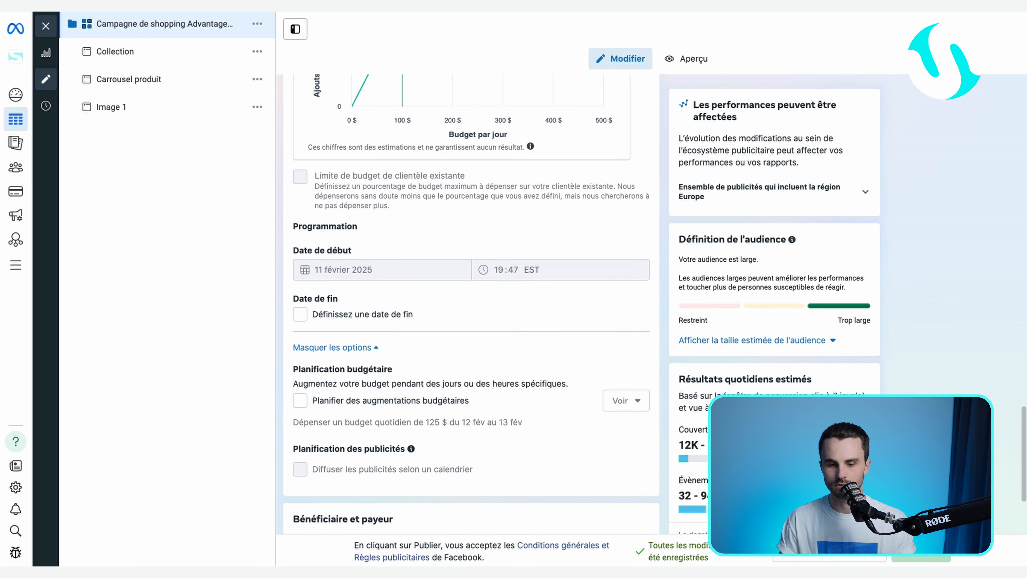
scroll(471, 304, down, 4)
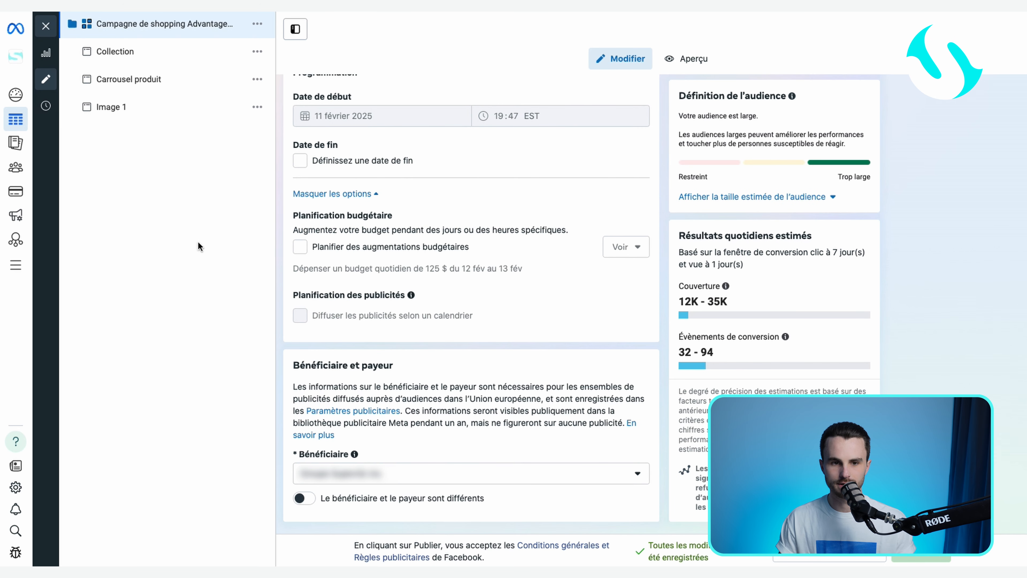
Review the published Collection ad's identity, format, creative content, Advantage+ enhancements, destination and tracking settings
click(168, 55)
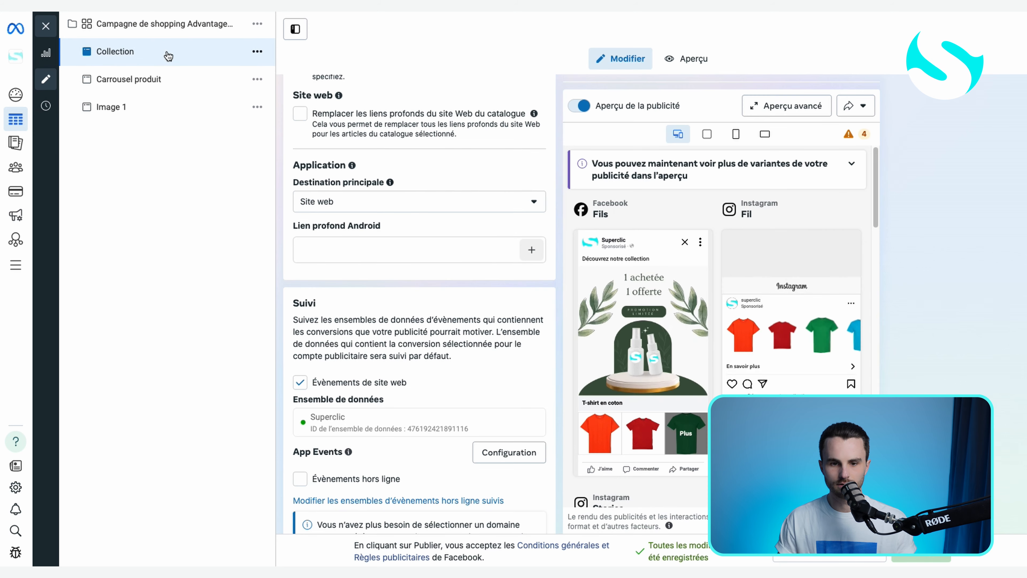
scroll(547, 267, up, 10)
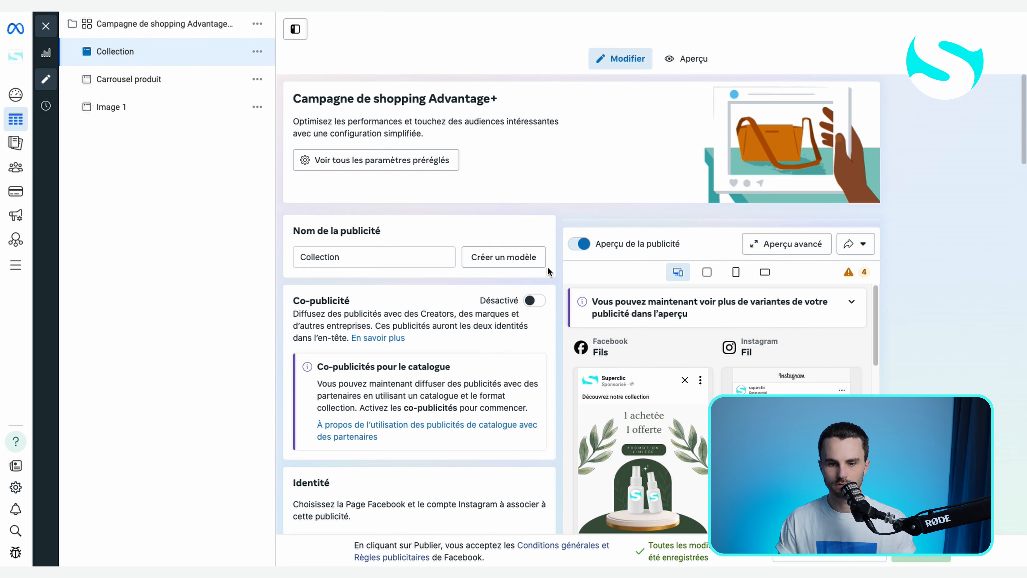
scroll(547, 266, down, 5)
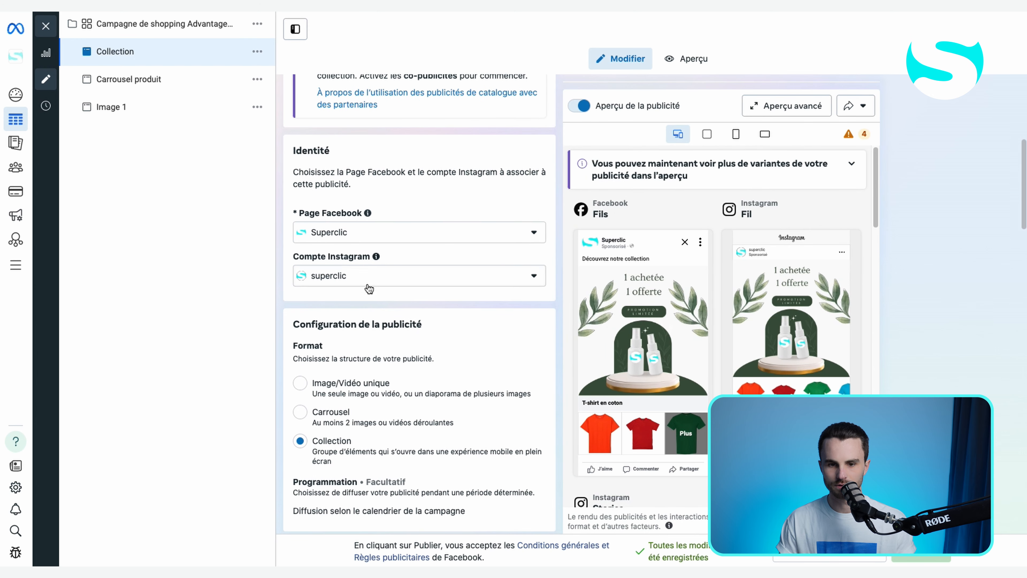
scroll(541, 326, down, 10)
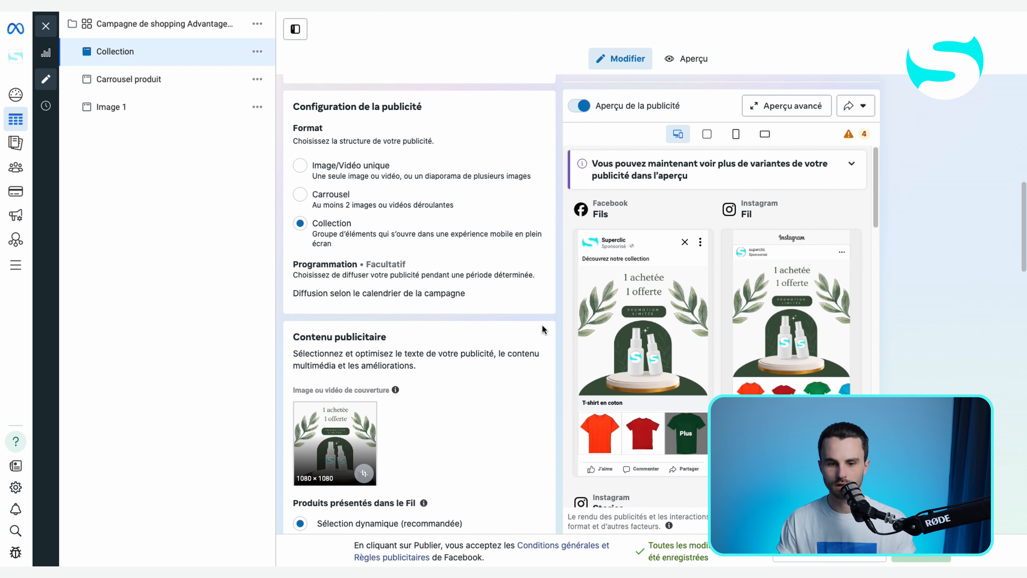
scroll(542, 326, down, 4)
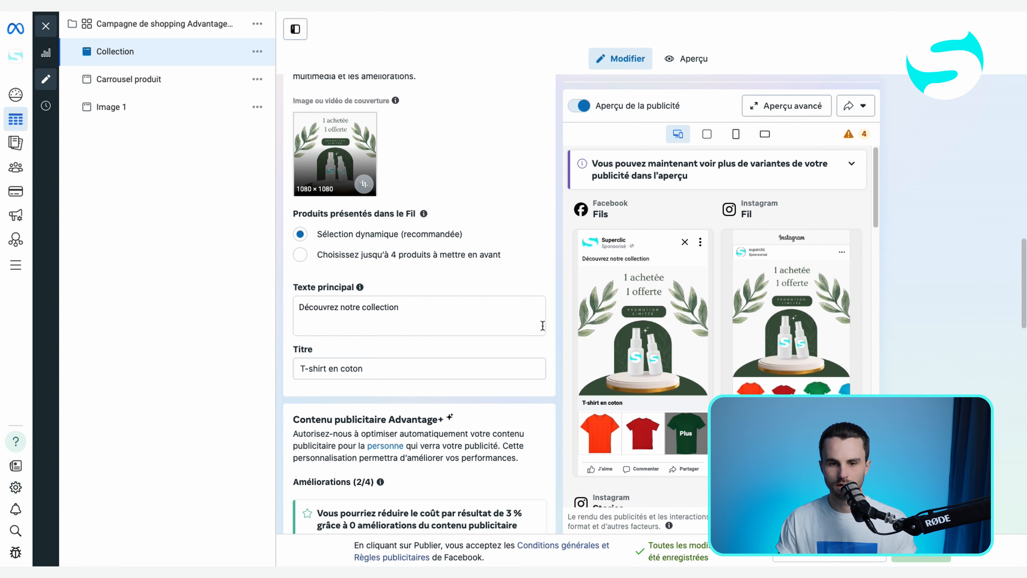
scroll(520, 275, up, 2)
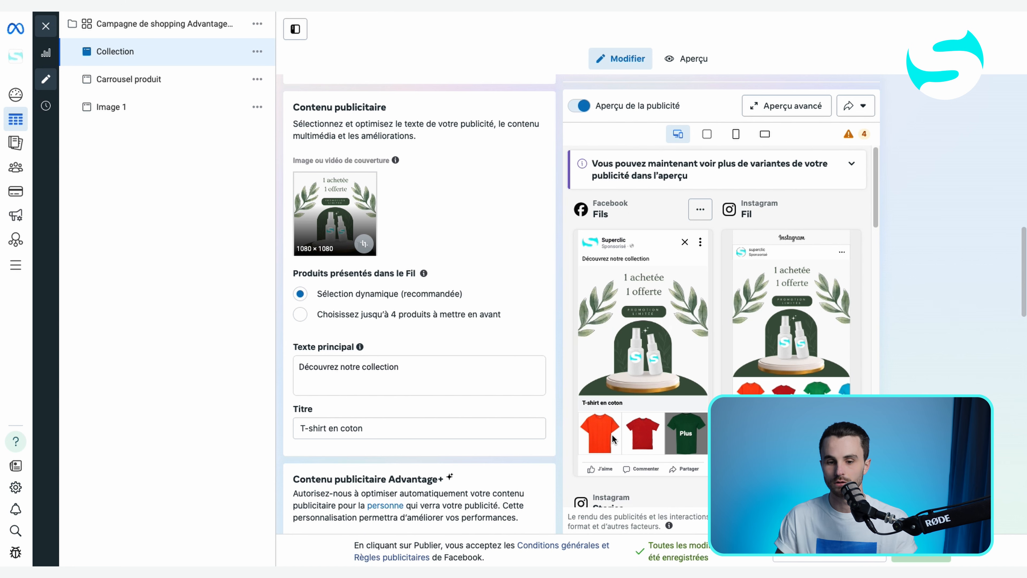
scroll(552, 404, down, 10)
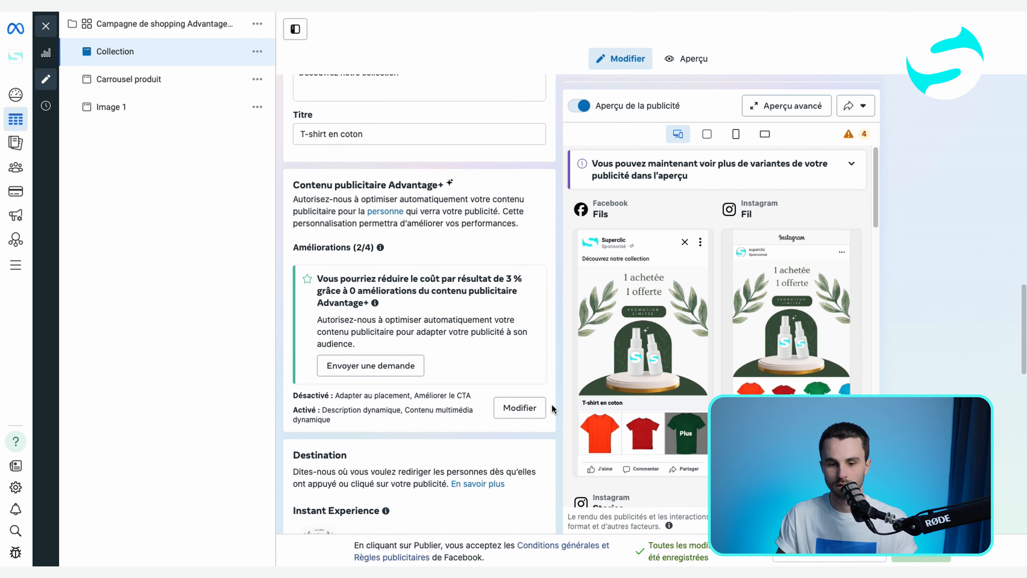
scroll(551, 408, down, 10)
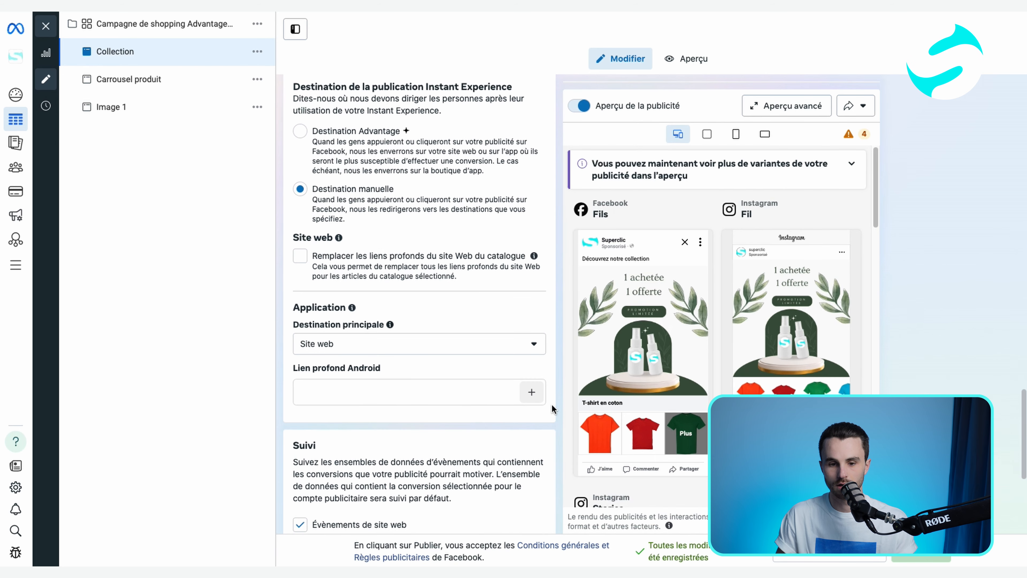
scroll(552, 404, down, 5)
mouse_move(348, 347)
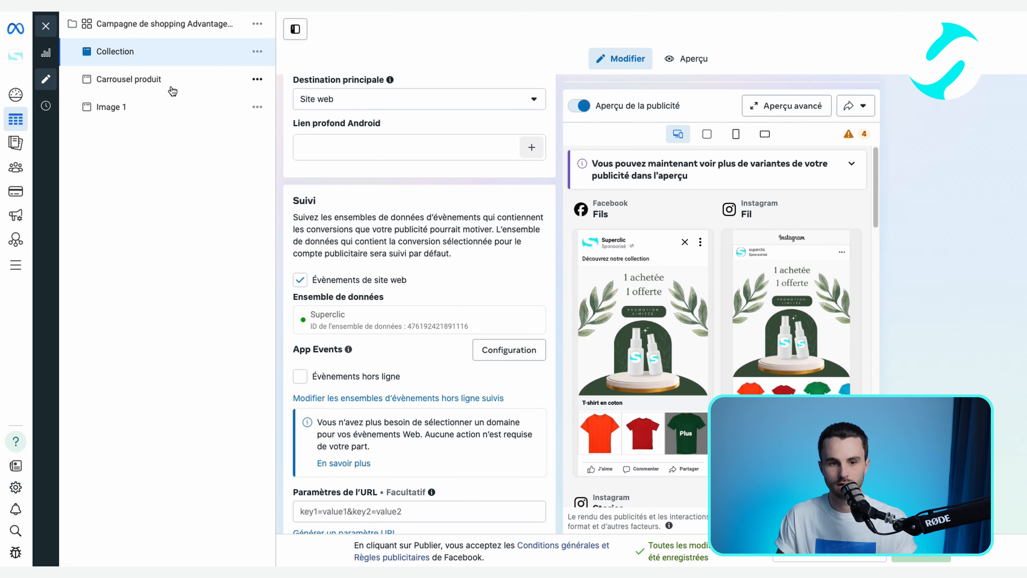
Review the Carrousel produit ad's identity, format, catalogue cards, texts, call to action, destination, languages and tracking settings
click(168, 87)
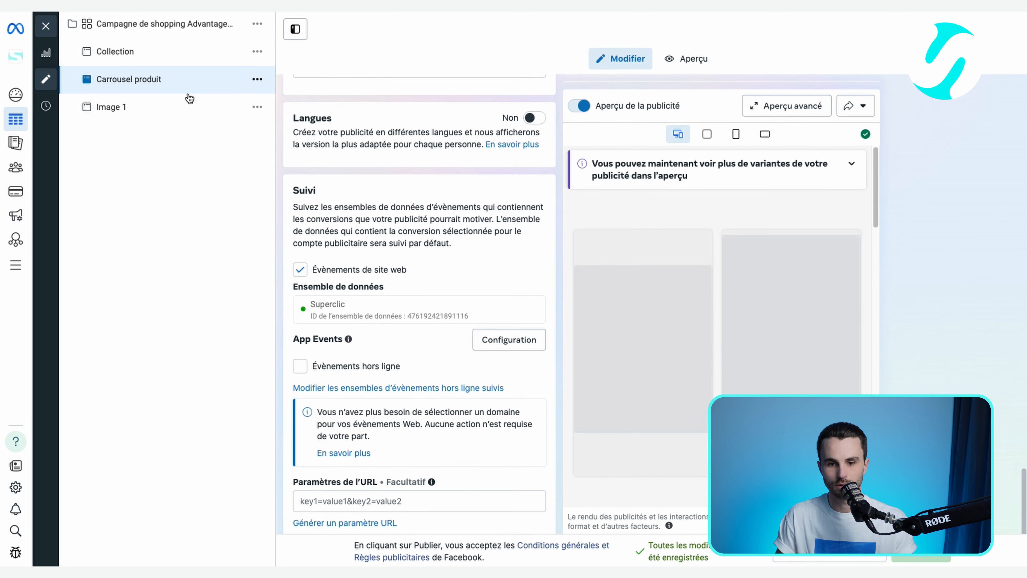
scroll(505, 341, down, 8)
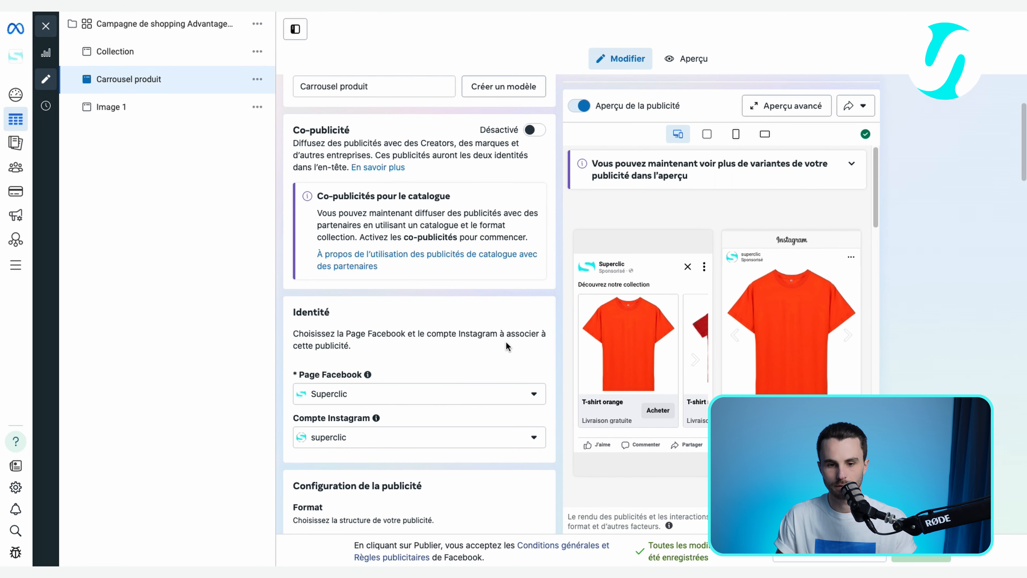
scroll(510, 335, down, 10)
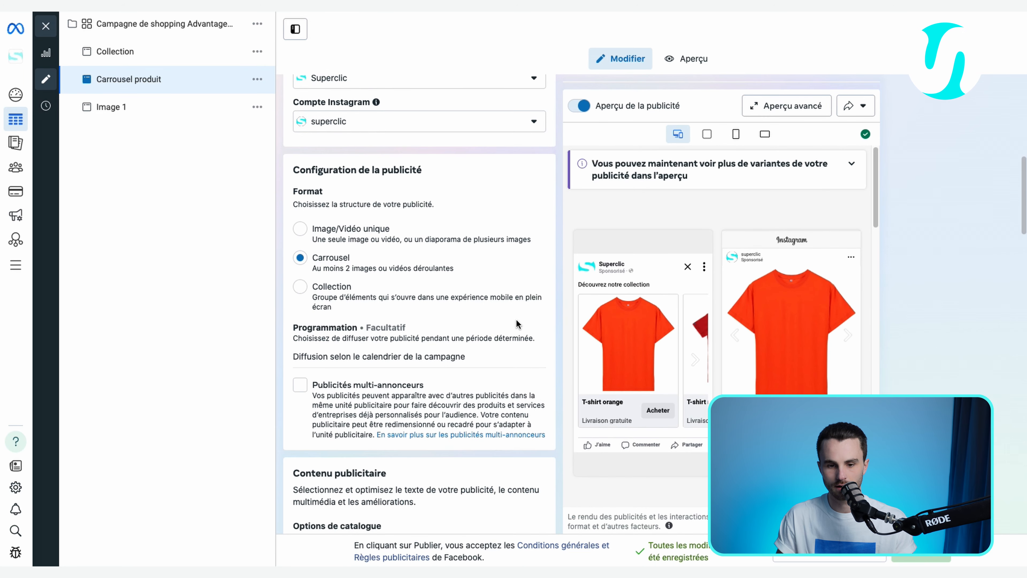
scroll(518, 324, down, 5)
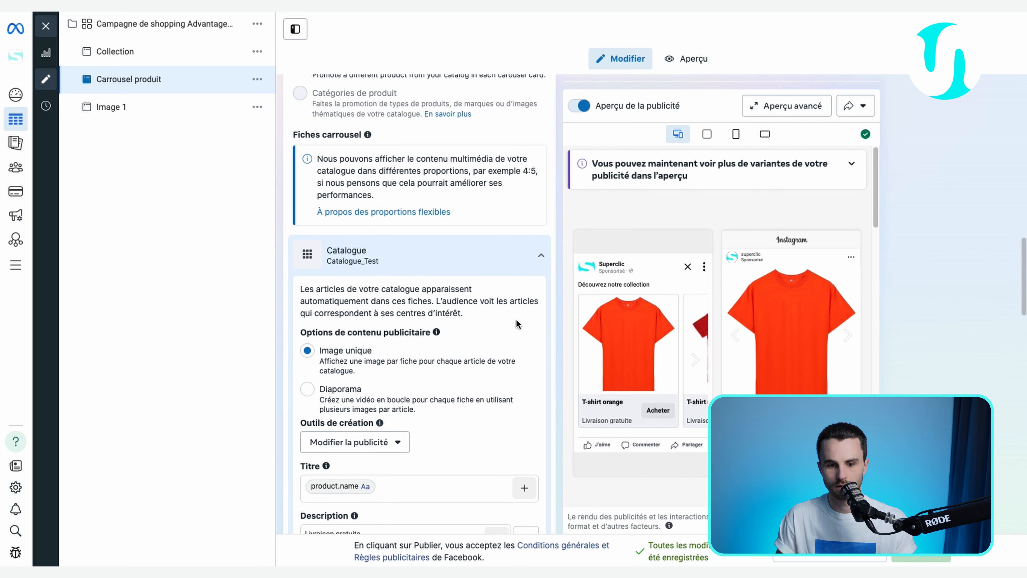
scroll(431, 252, down, 5)
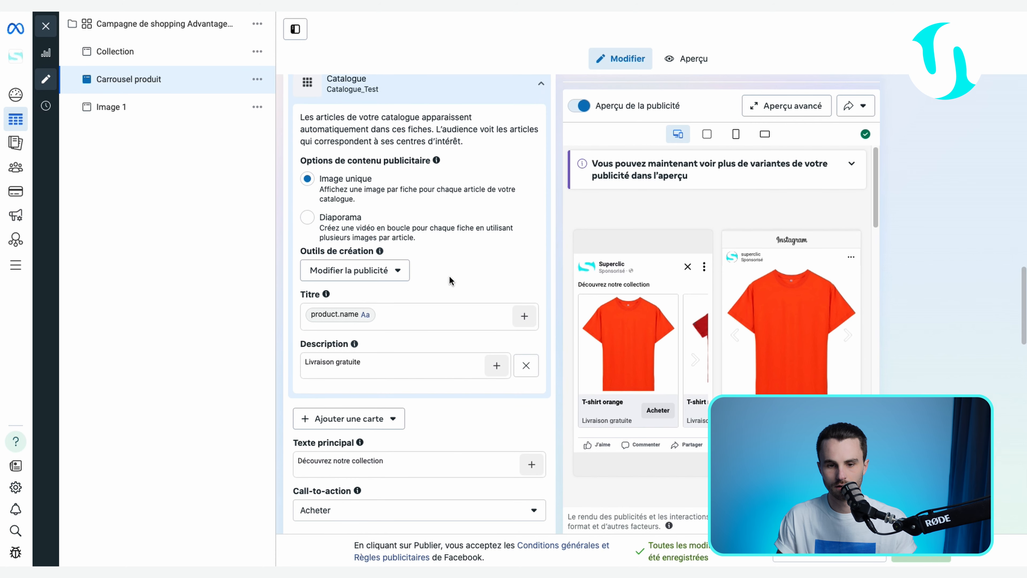
scroll(420, 374, down, 4)
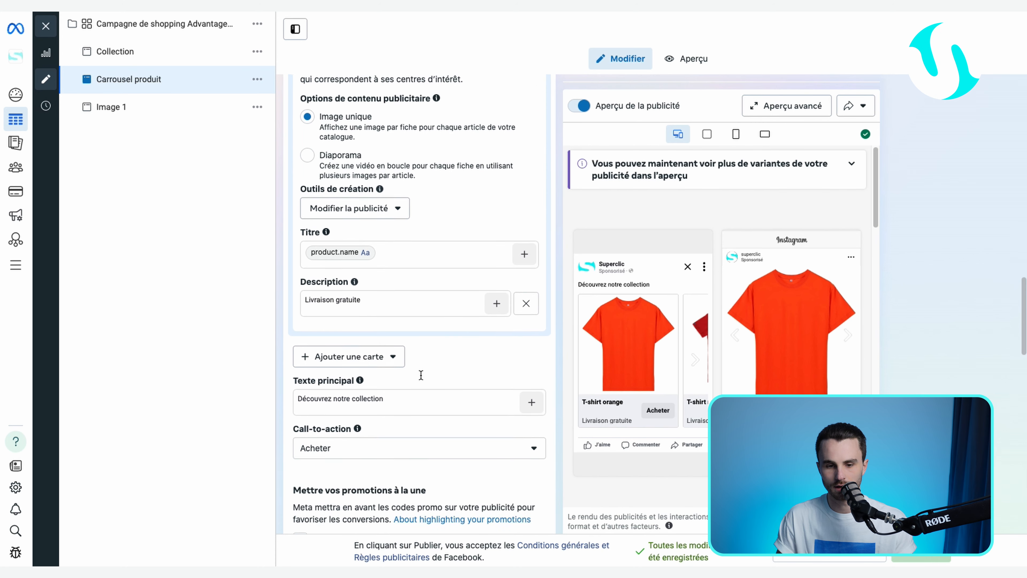
scroll(421, 376, down, 2)
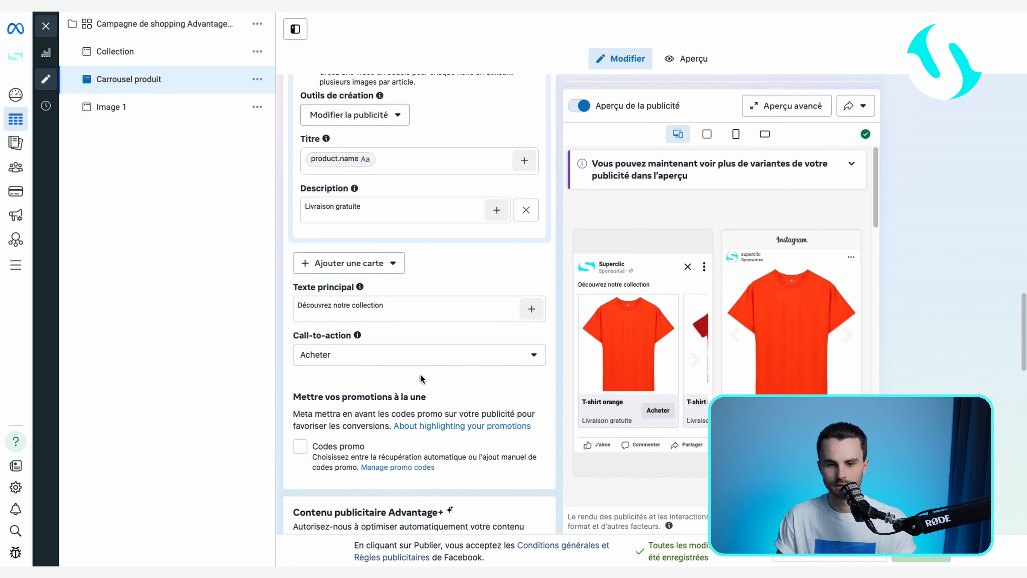
scroll(473, 330, down, 4)
scroll(473, 330, down, 5)
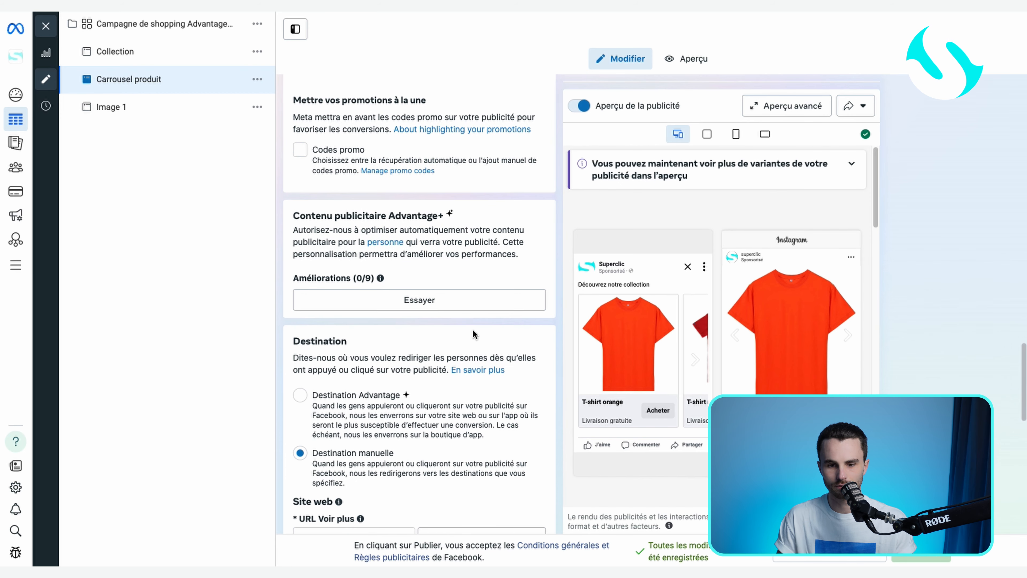
scroll(474, 335, down, 1)
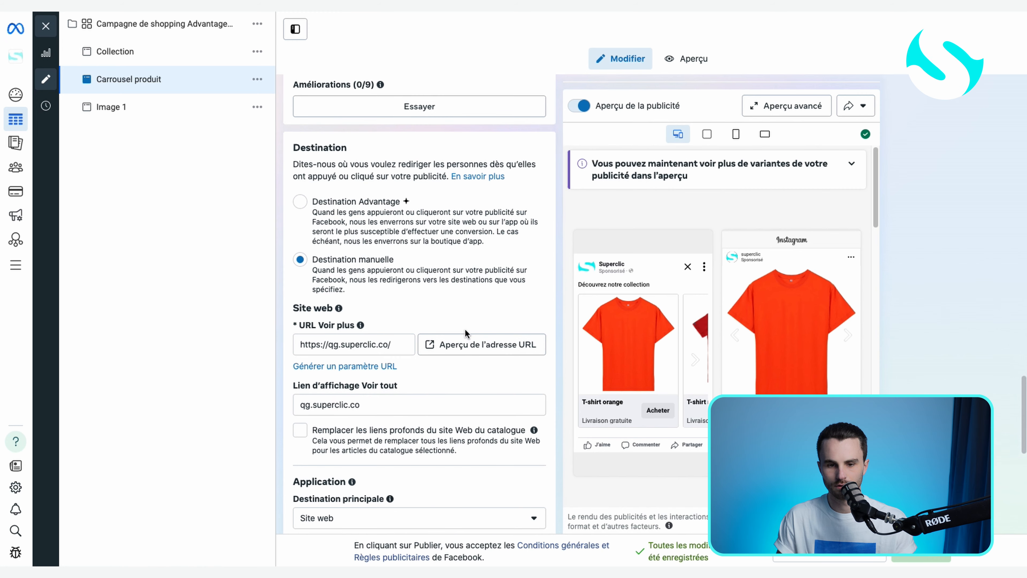
scroll(457, 378, down, 5)
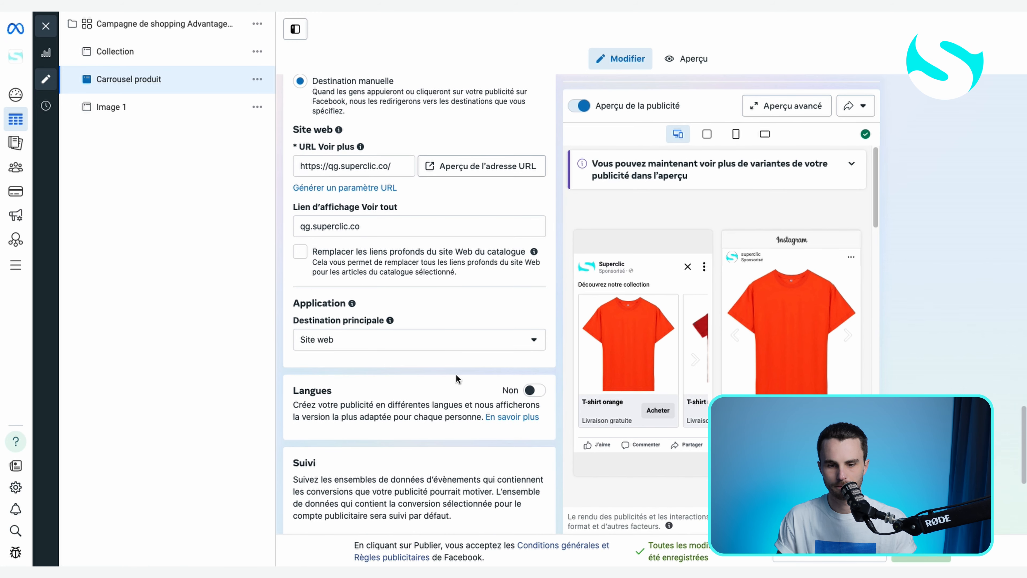
scroll(456, 378, down, 4)
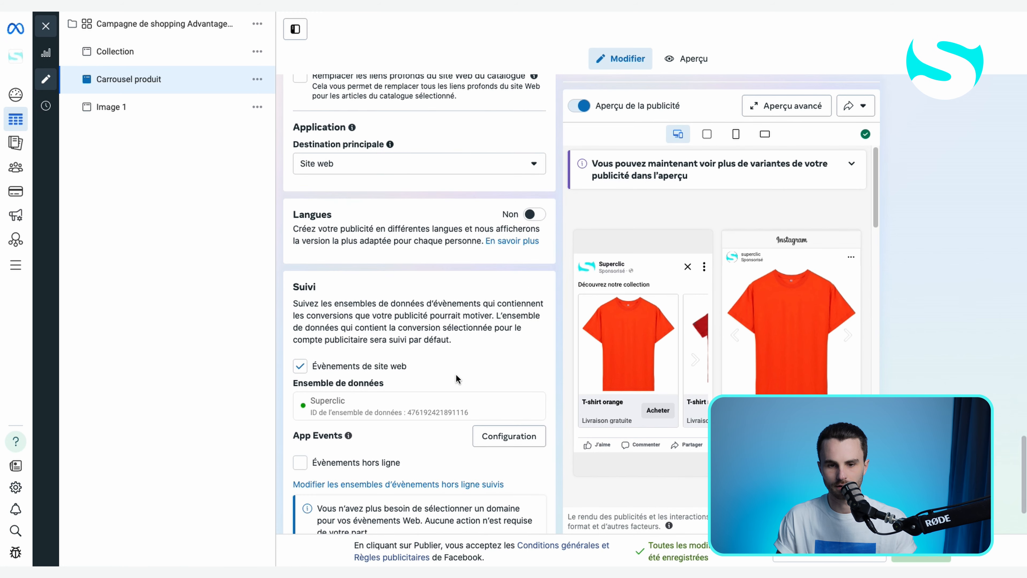
Review the Image 1 ad's identity, format, media per placement, texts, call to action, Advantage+ enhancements and destination settings
click(166, 116)
scroll(474, 293, up, 20)
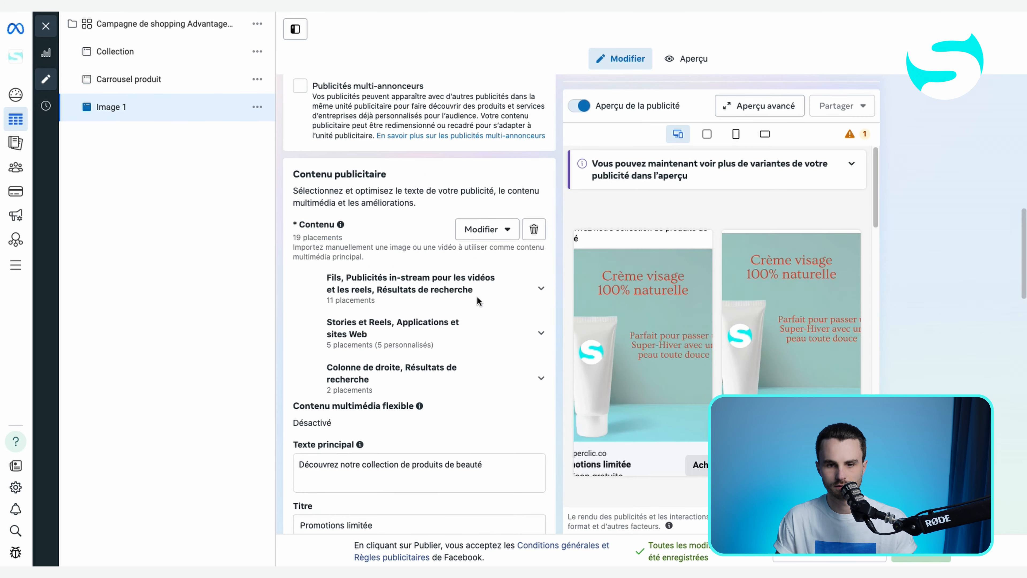
scroll(492, 370, down, 4)
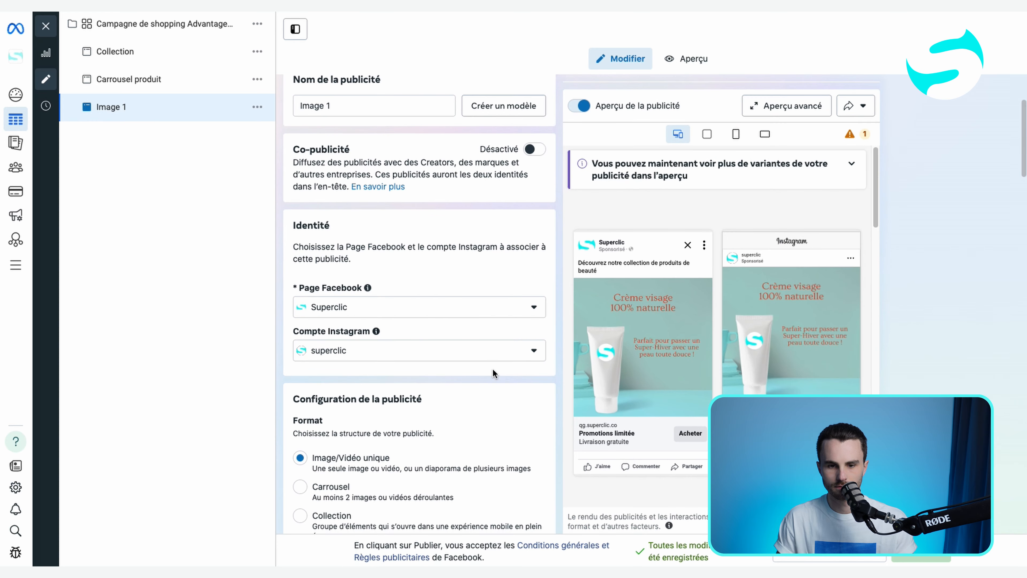
scroll(466, 380, down, 8)
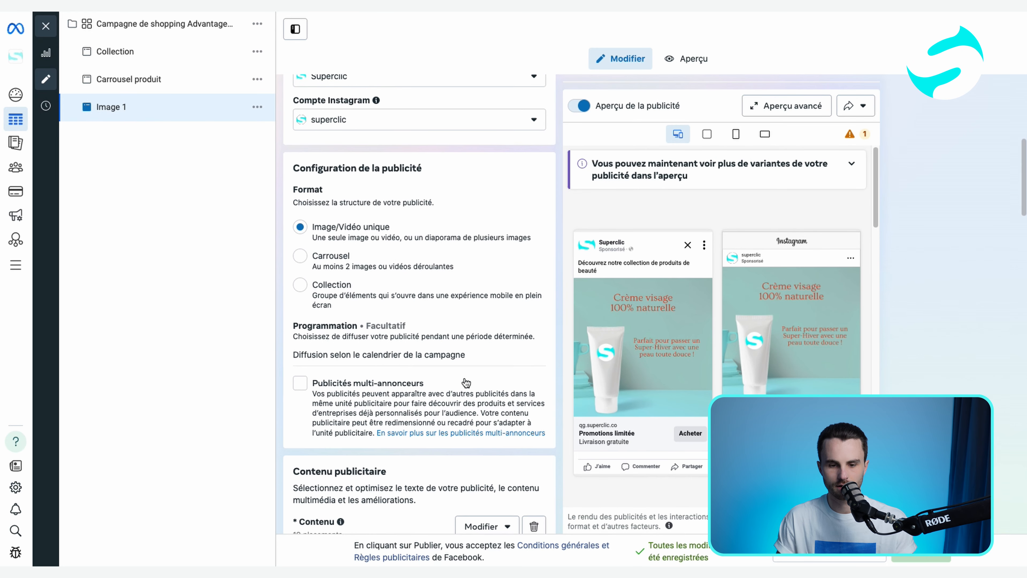
scroll(465, 382, down, 6)
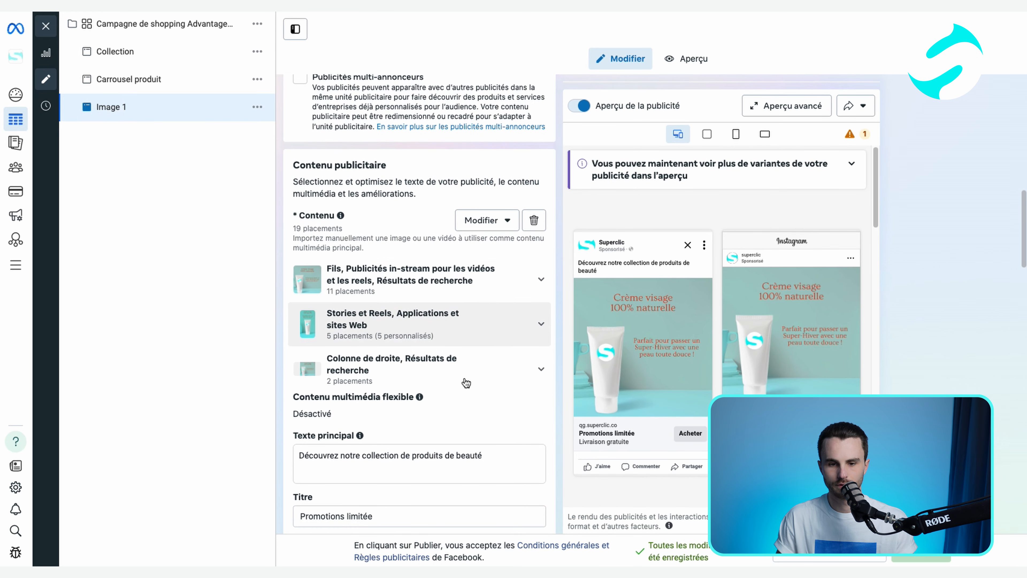
scroll(432, 383, down, 3)
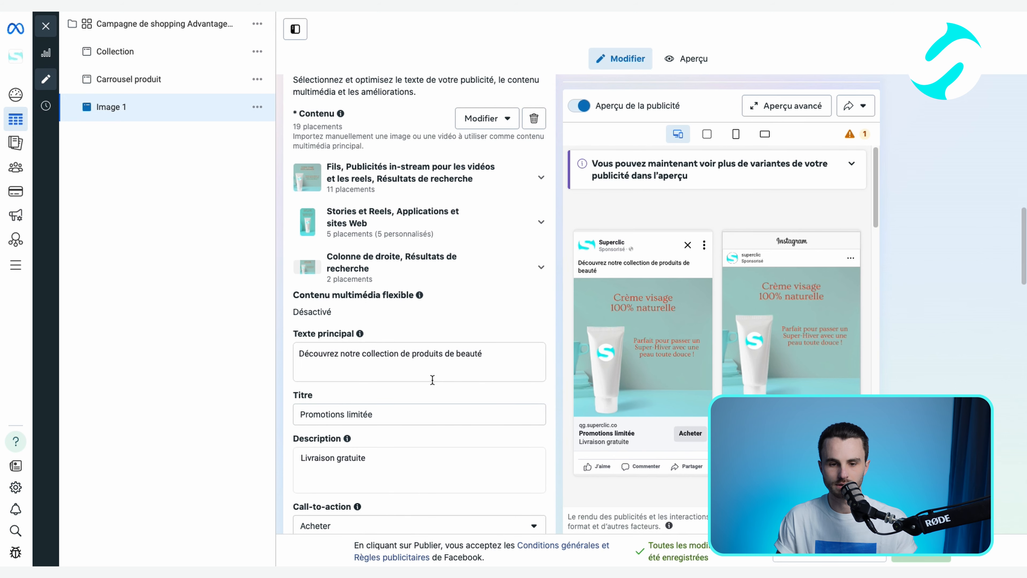
scroll(432, 379, down, 2)
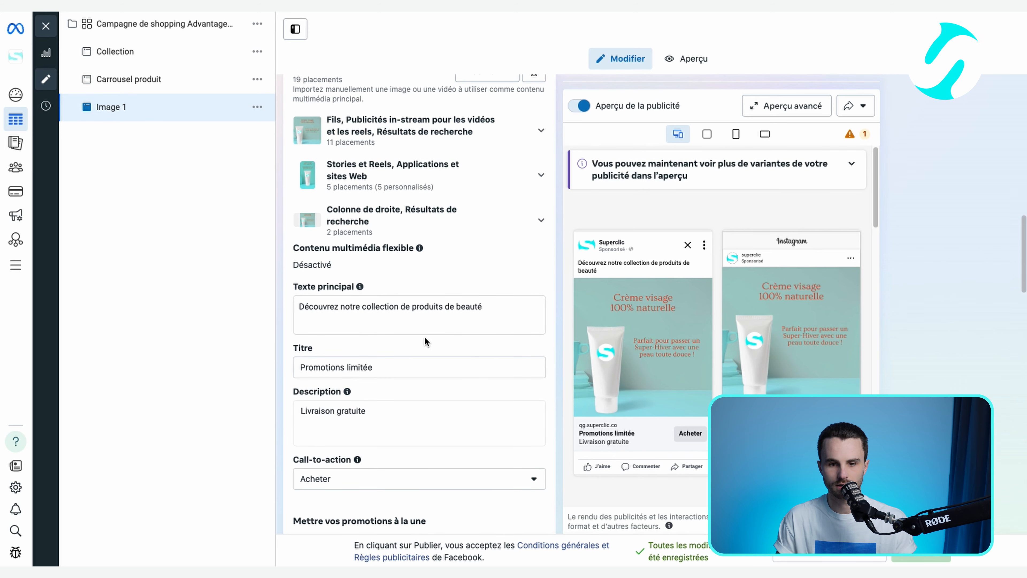
click(401, 190)
click(400, 188)
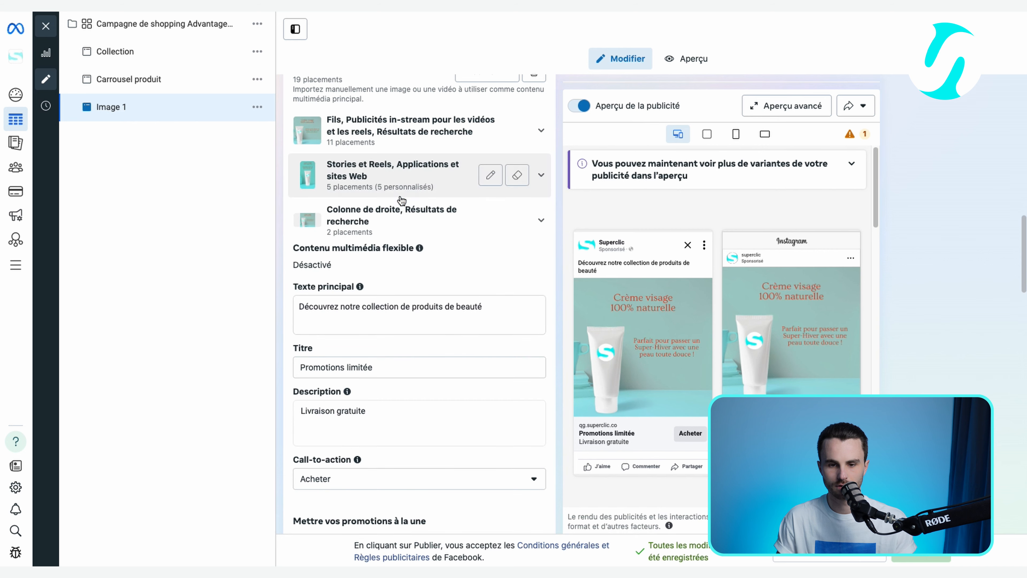
scroll(470, 343, down, 7)
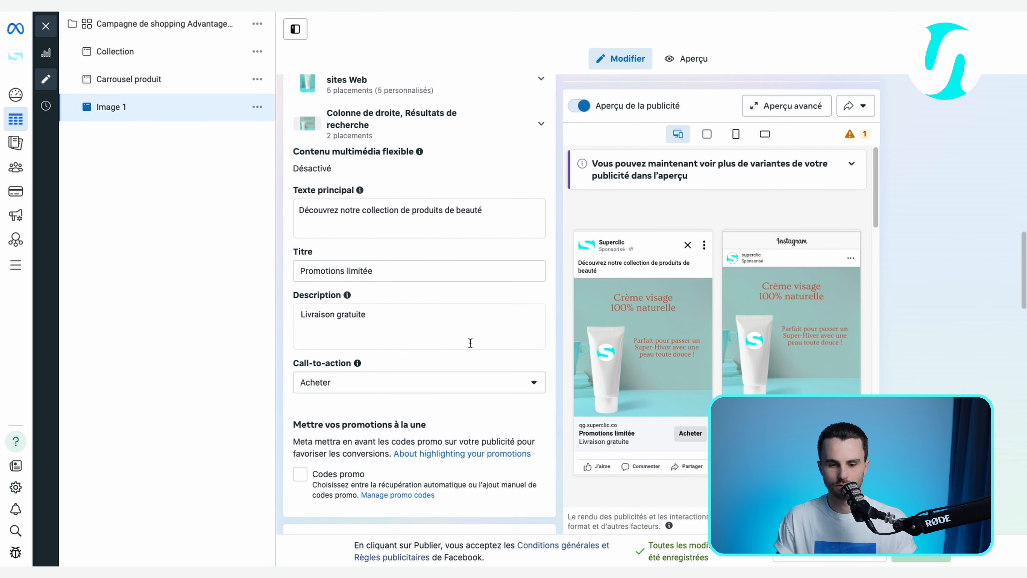
scroll(471, 346, down, 10)
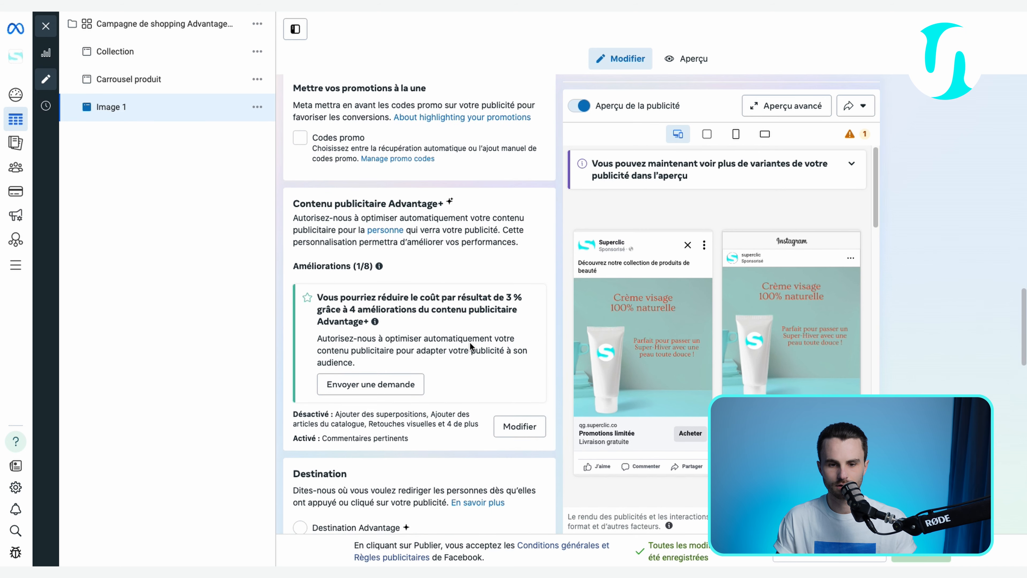
scroll(461, 380, down, 7)
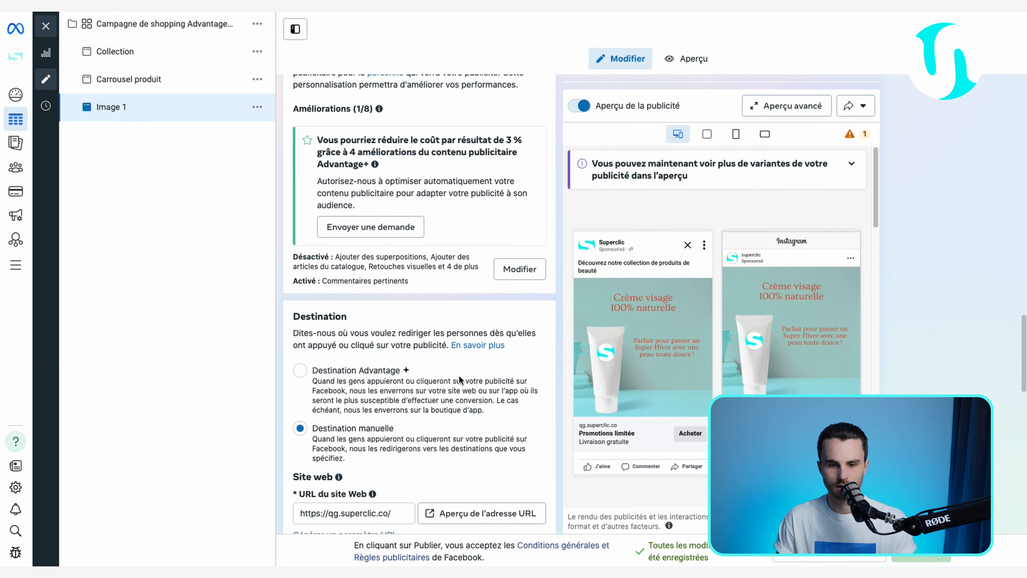
scroll(460, 380, down, 4)
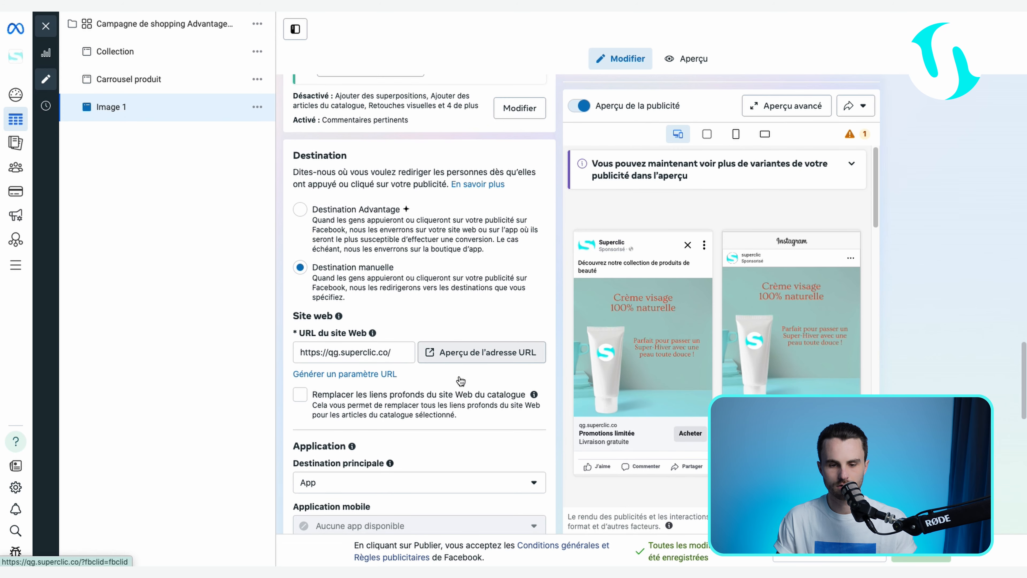
Review the Image 1 ad's destination, application, event and tracking settings, and close the campaign editor
scroll(474, 395, down, 9)
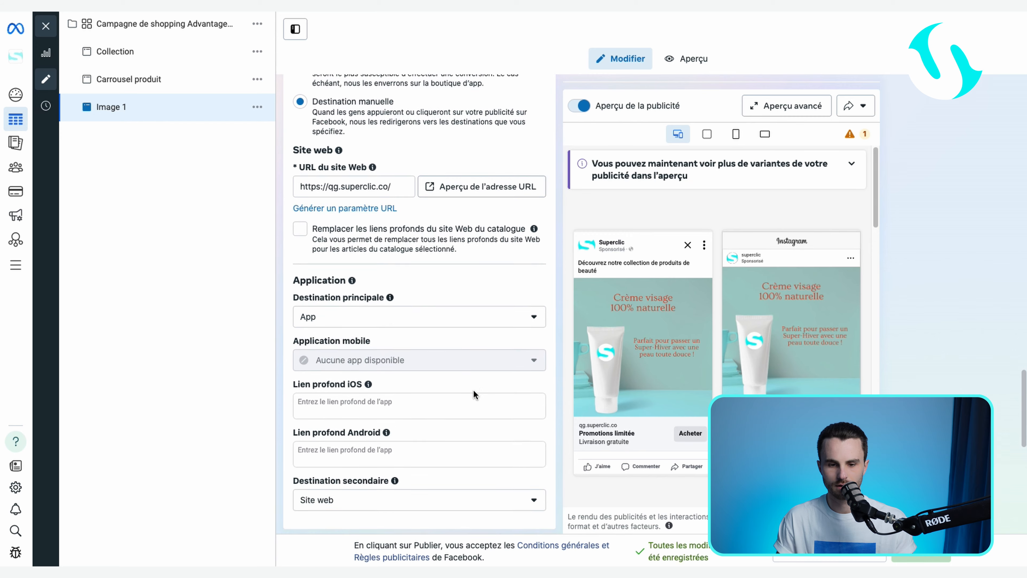
scroll(473, 391, down, 10)
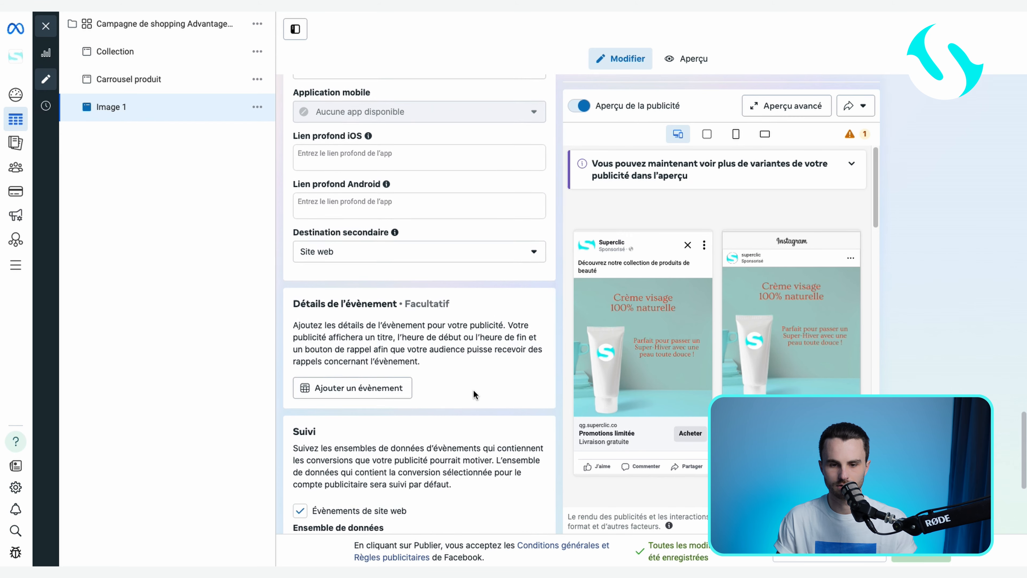
scroll(474, 395, down, 4)
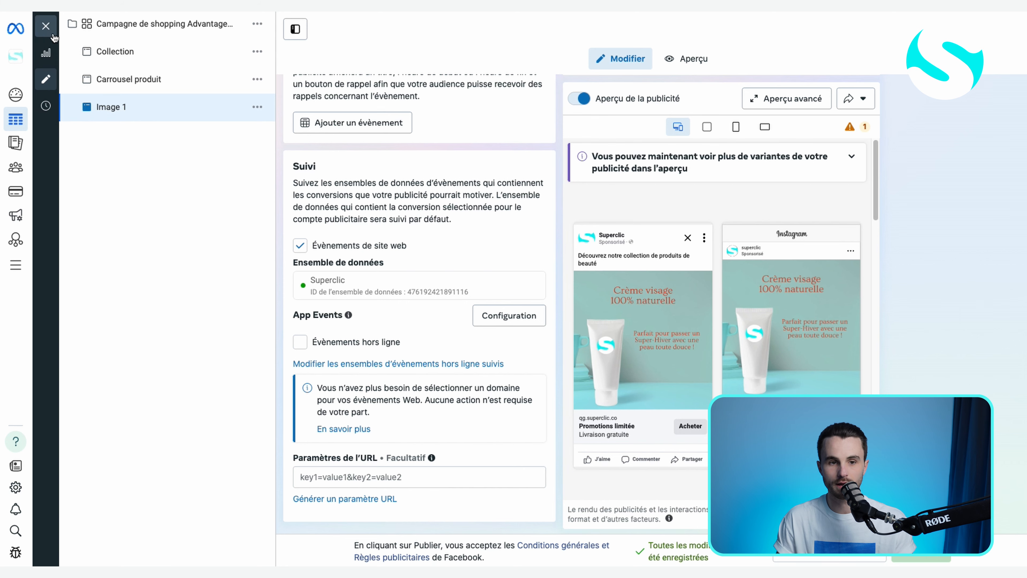
click(45, 26)
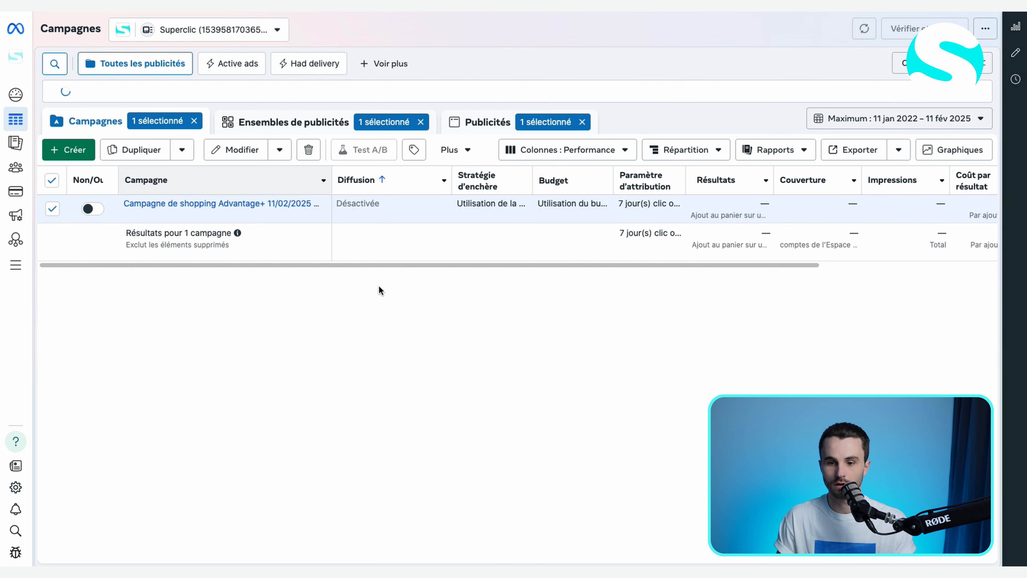
Look over the campaign table's performance columns and open the column customisation
drag(453, 265, 668, 284)
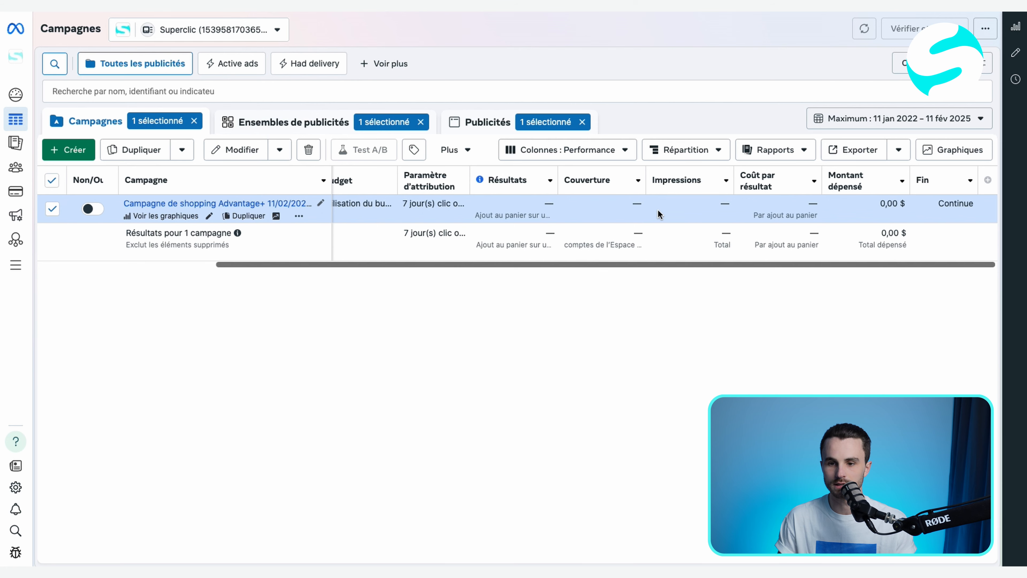
click(624, 150)
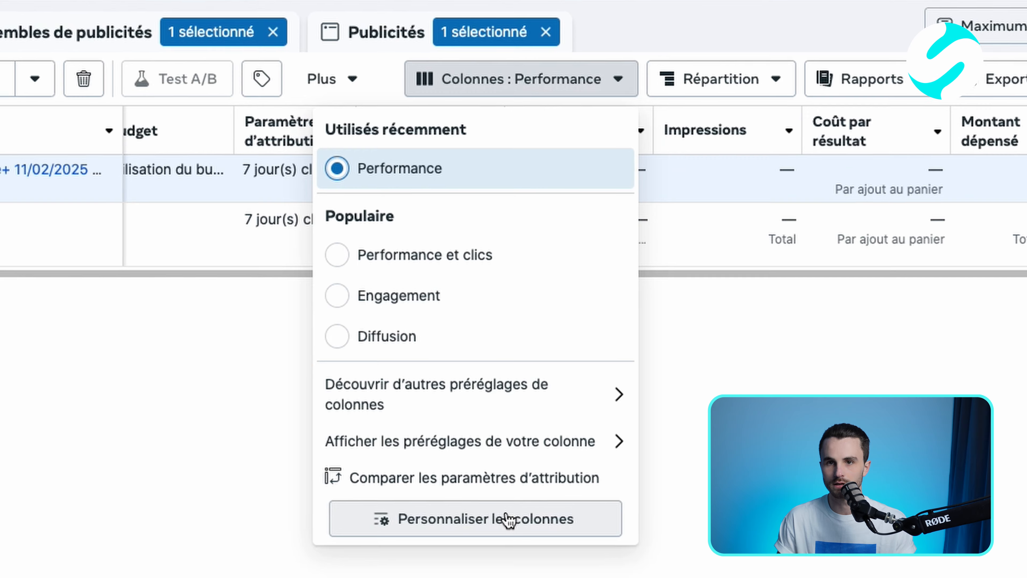
key(Escape)
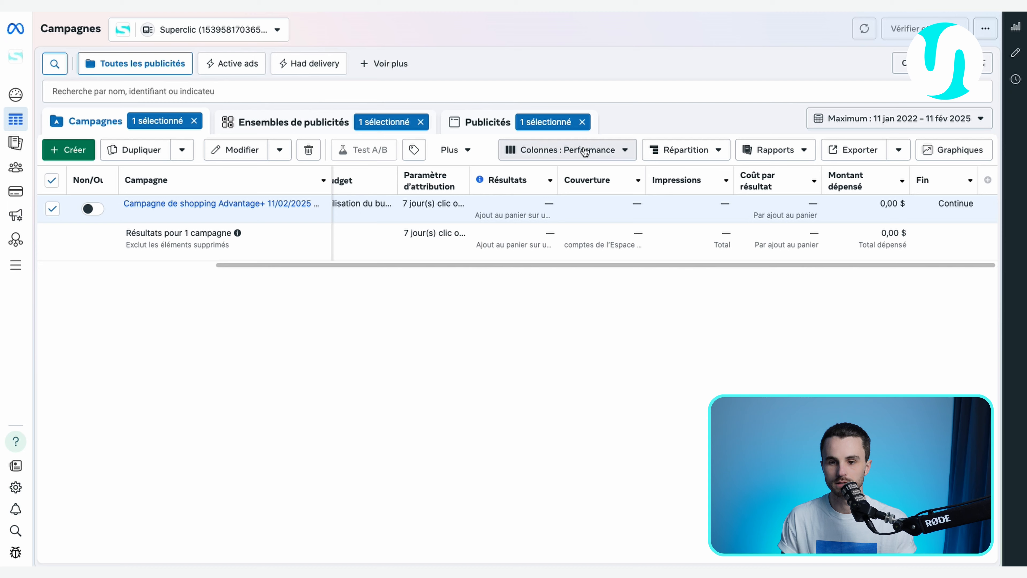
click(582, 151)
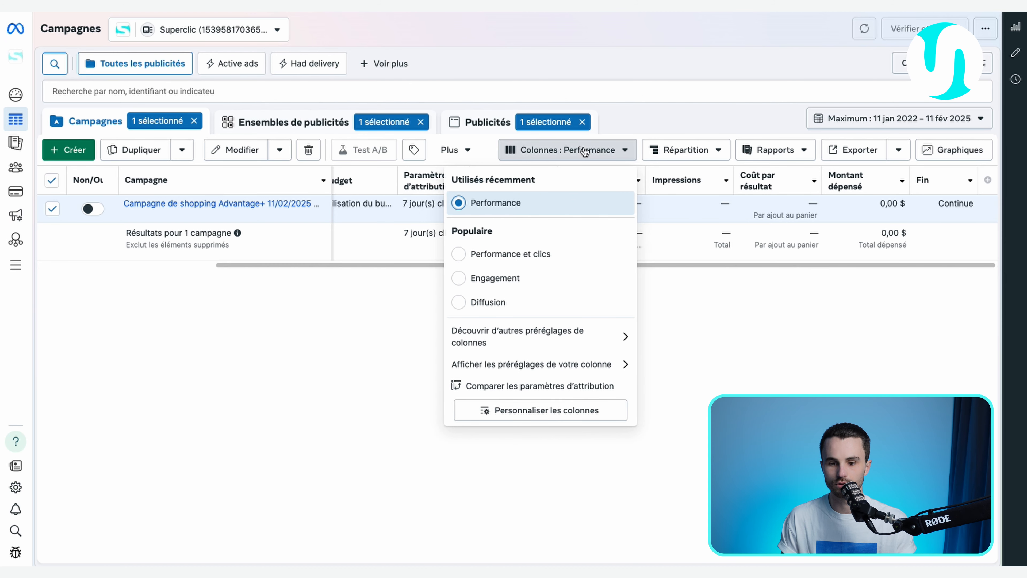
click(546, 411)
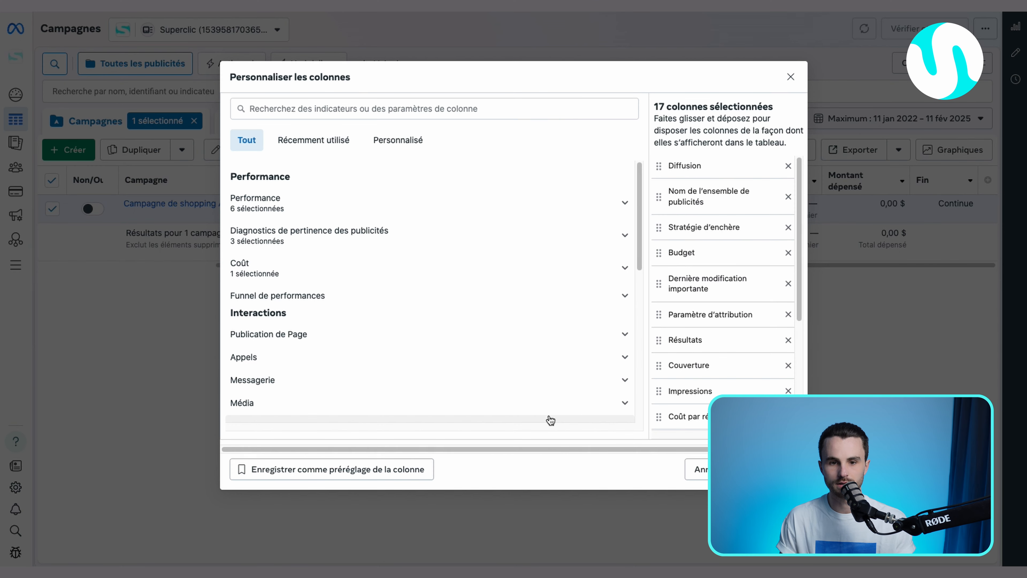
Search the metrics for "achat" and add the Achats total, value and cost columns plus the ROAS des achats total
click(344, 107)
text(achat)
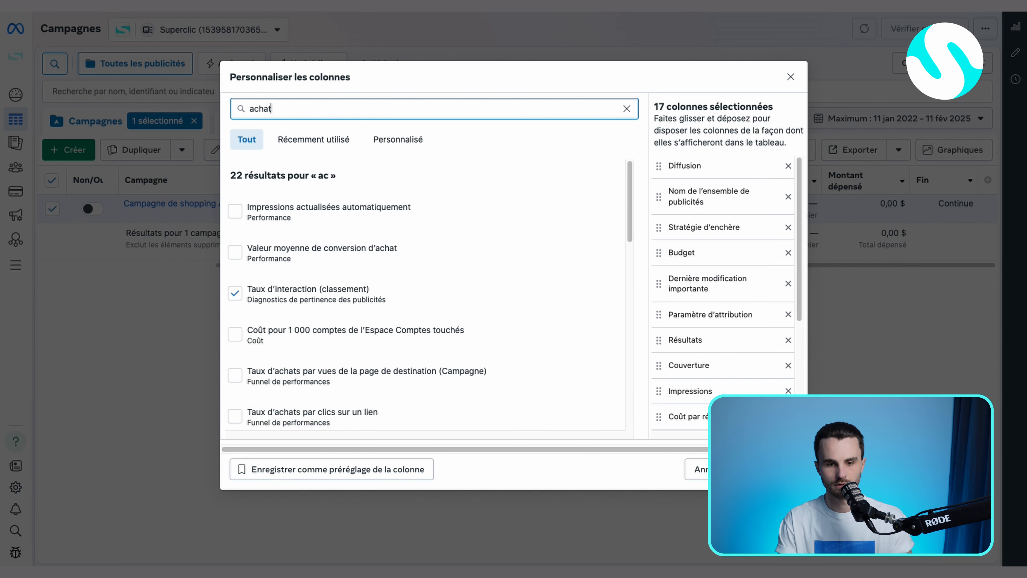
scroll(463, 286, down, 1)
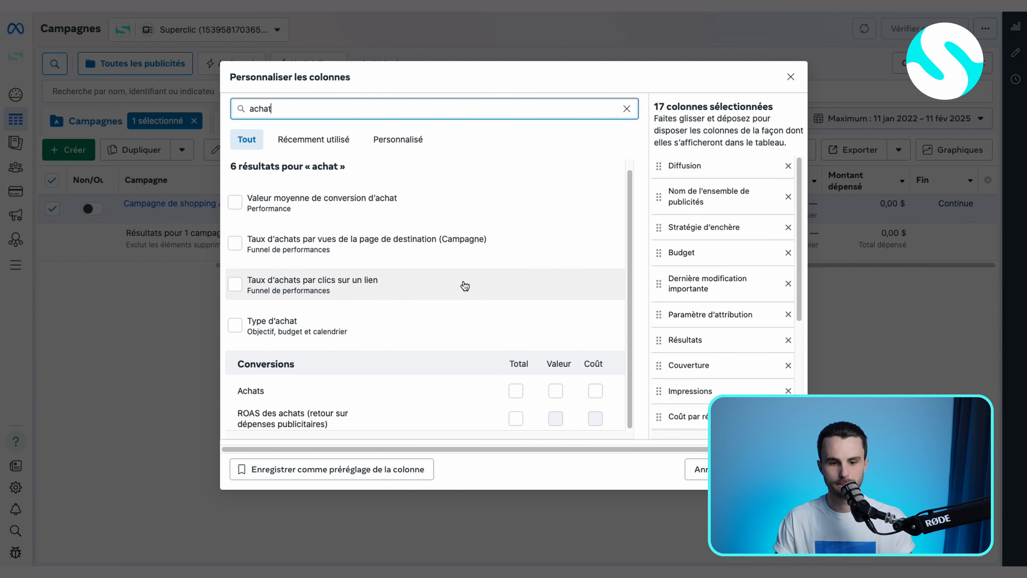
click(519, 394)
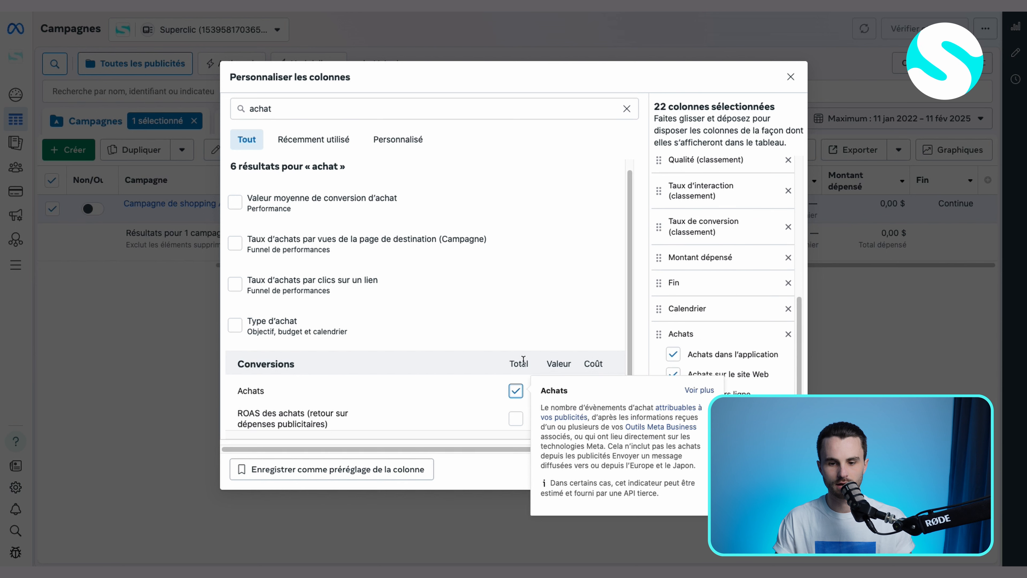
click(555, 392)
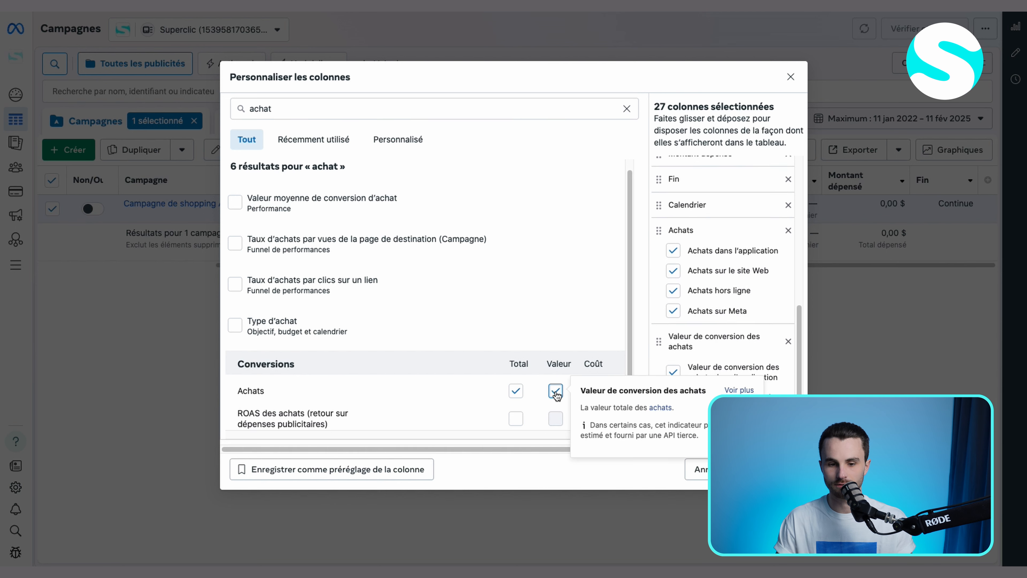
click(594, 391)
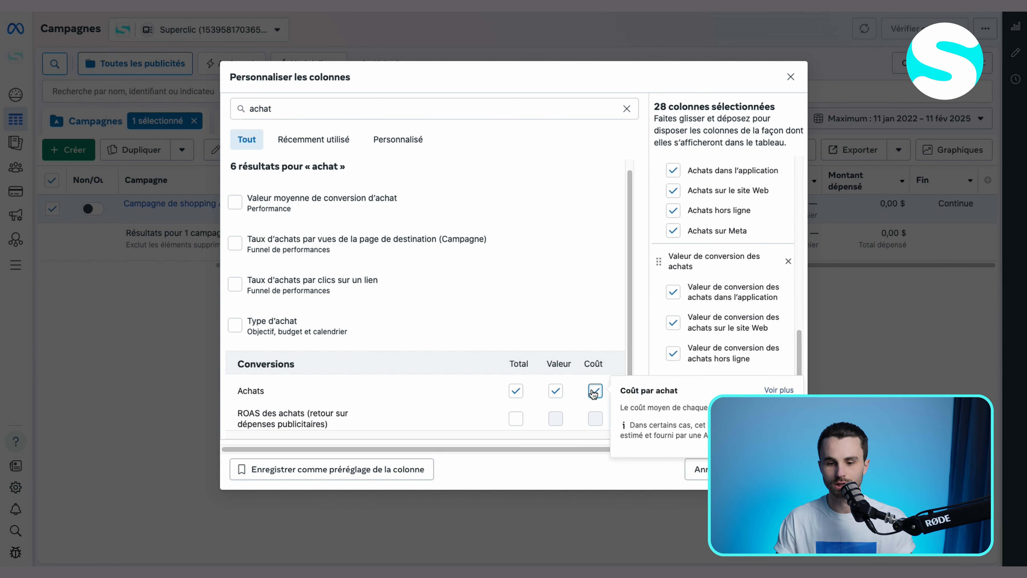
click(517, 417)
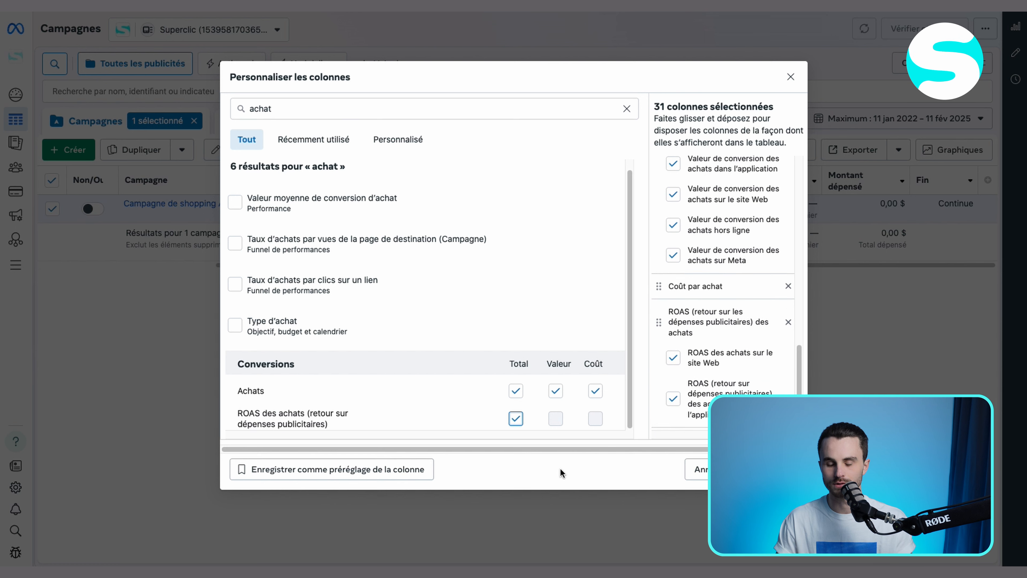
Limit the Achats column to website purchases by excluding the offline, Meta and in-app breakdowns
scroll(752, 263, up, 5)
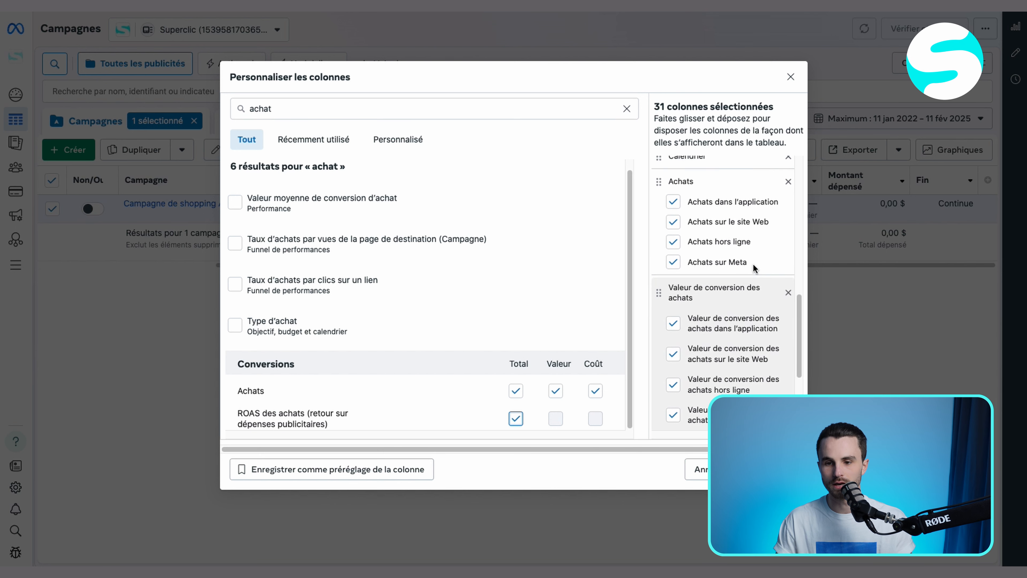
scroll(727, 259, up, 1)
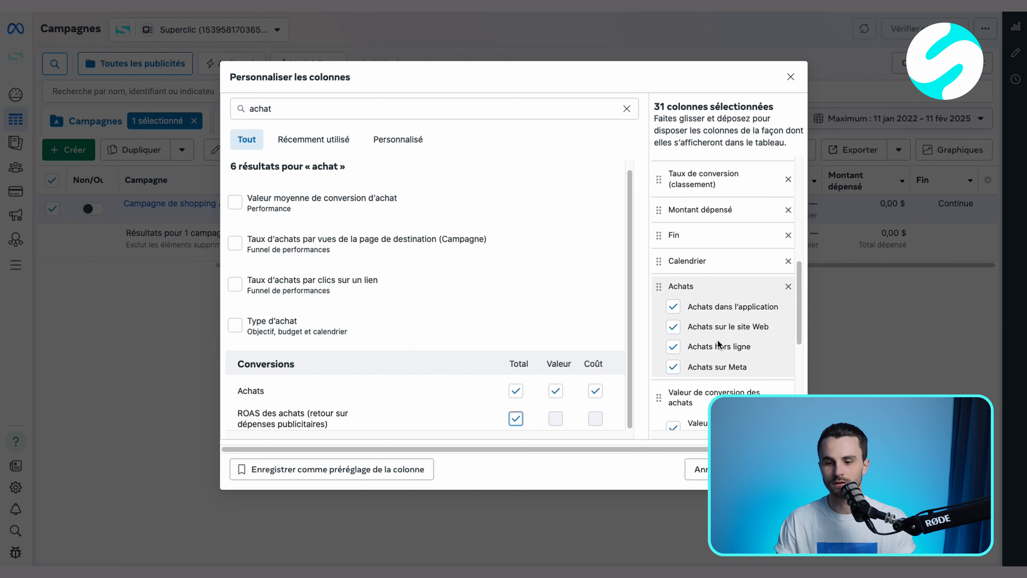
click(674, 348)
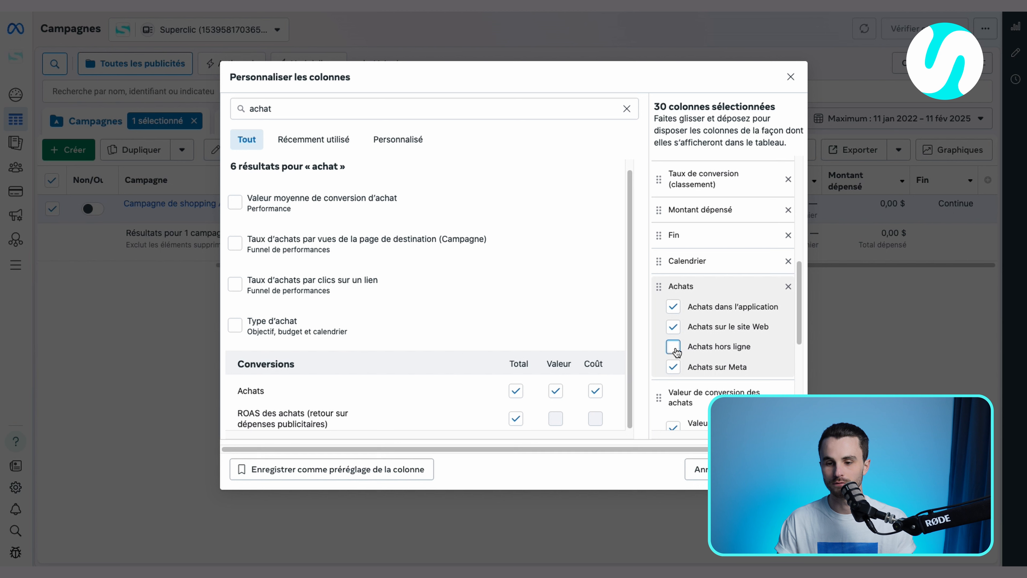
click(674, 367)
click(674, 308)
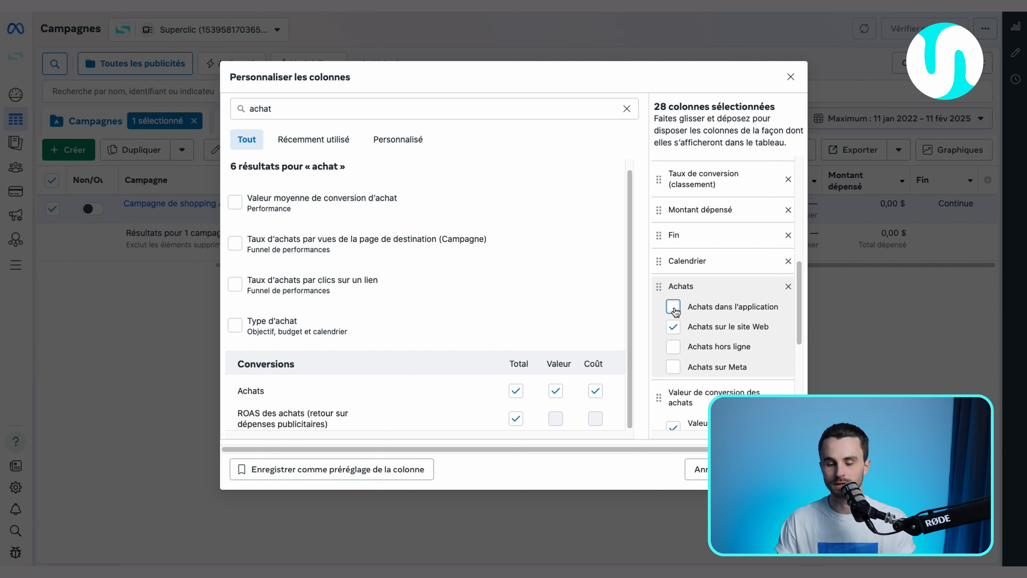
Exclude the in-app breakdown from the ROAS des achats column, keeping the website ROAS
scroll(736, 345, down, 3)
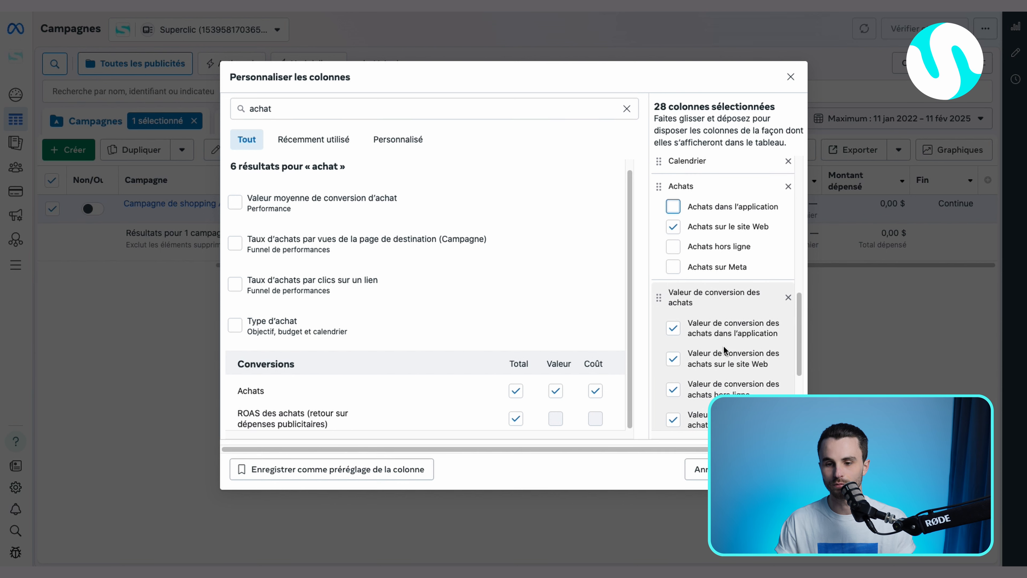
scroll(731, 351, down, 5)
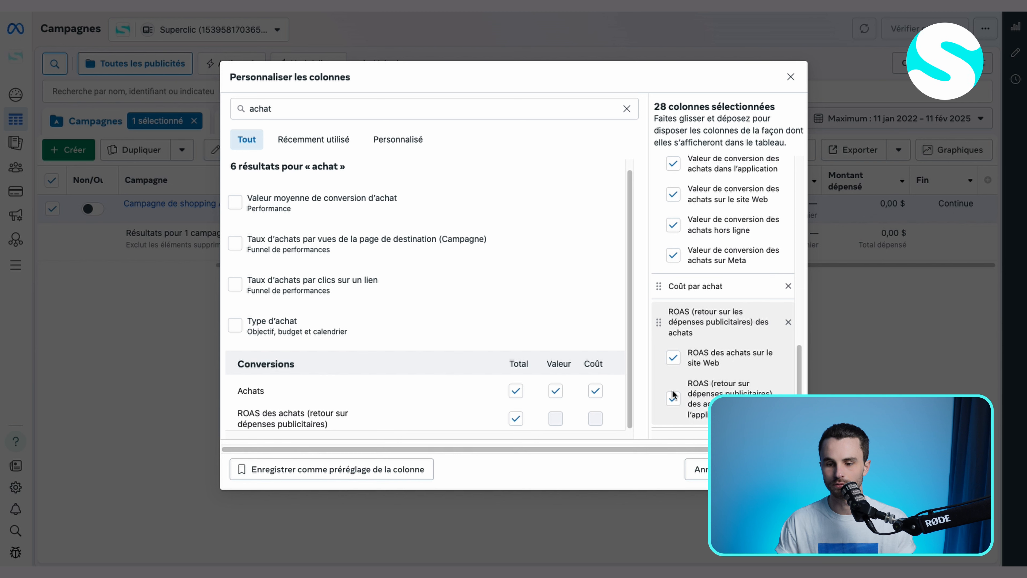
click(672, 399)
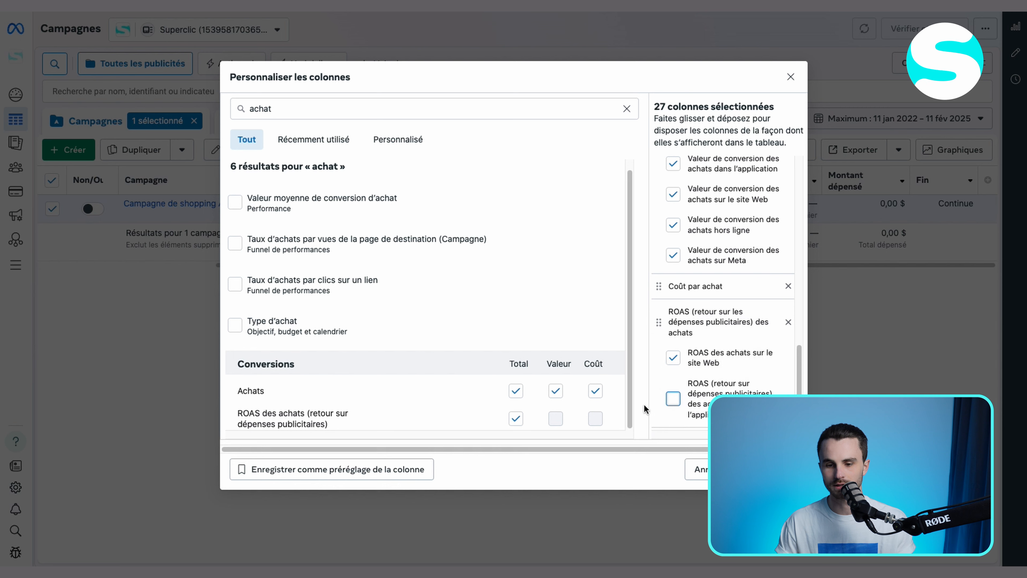
Move the Coût par achat column between Achats and Valeur de conversion des achats
scroll(722, 273, up, 2)
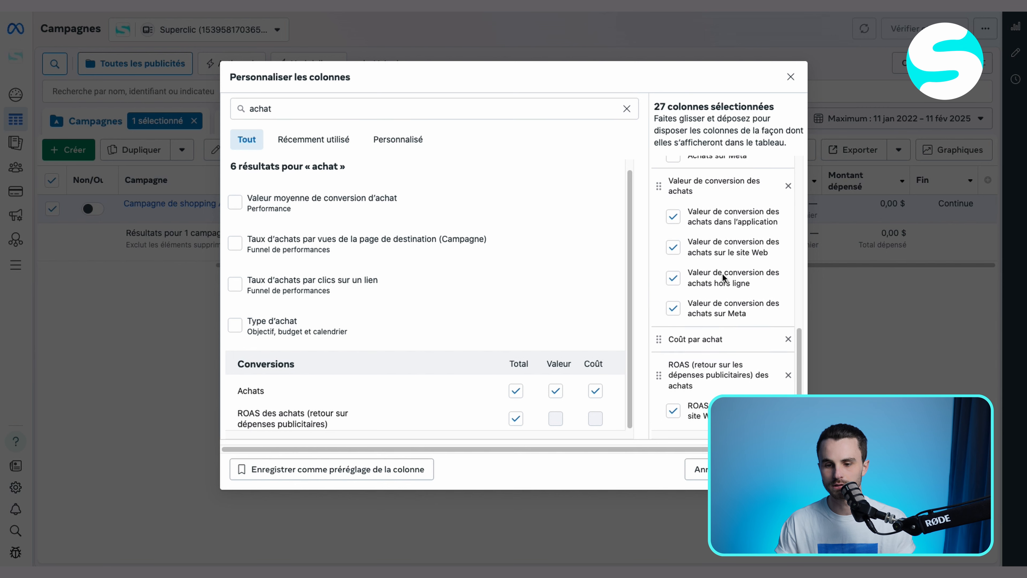
drag(658, 328, 695, 186)
scroll(696, 188, up, 5)
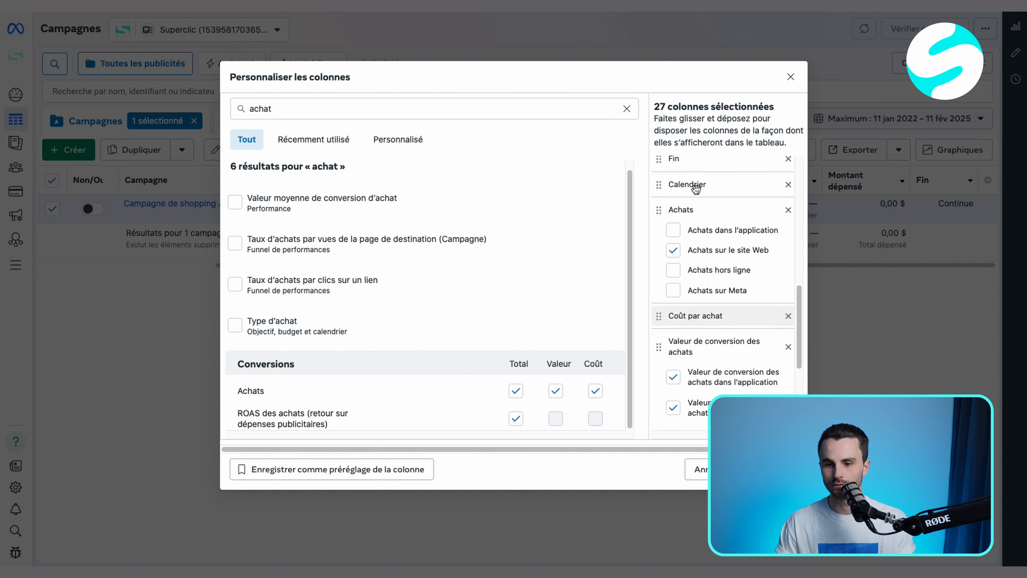